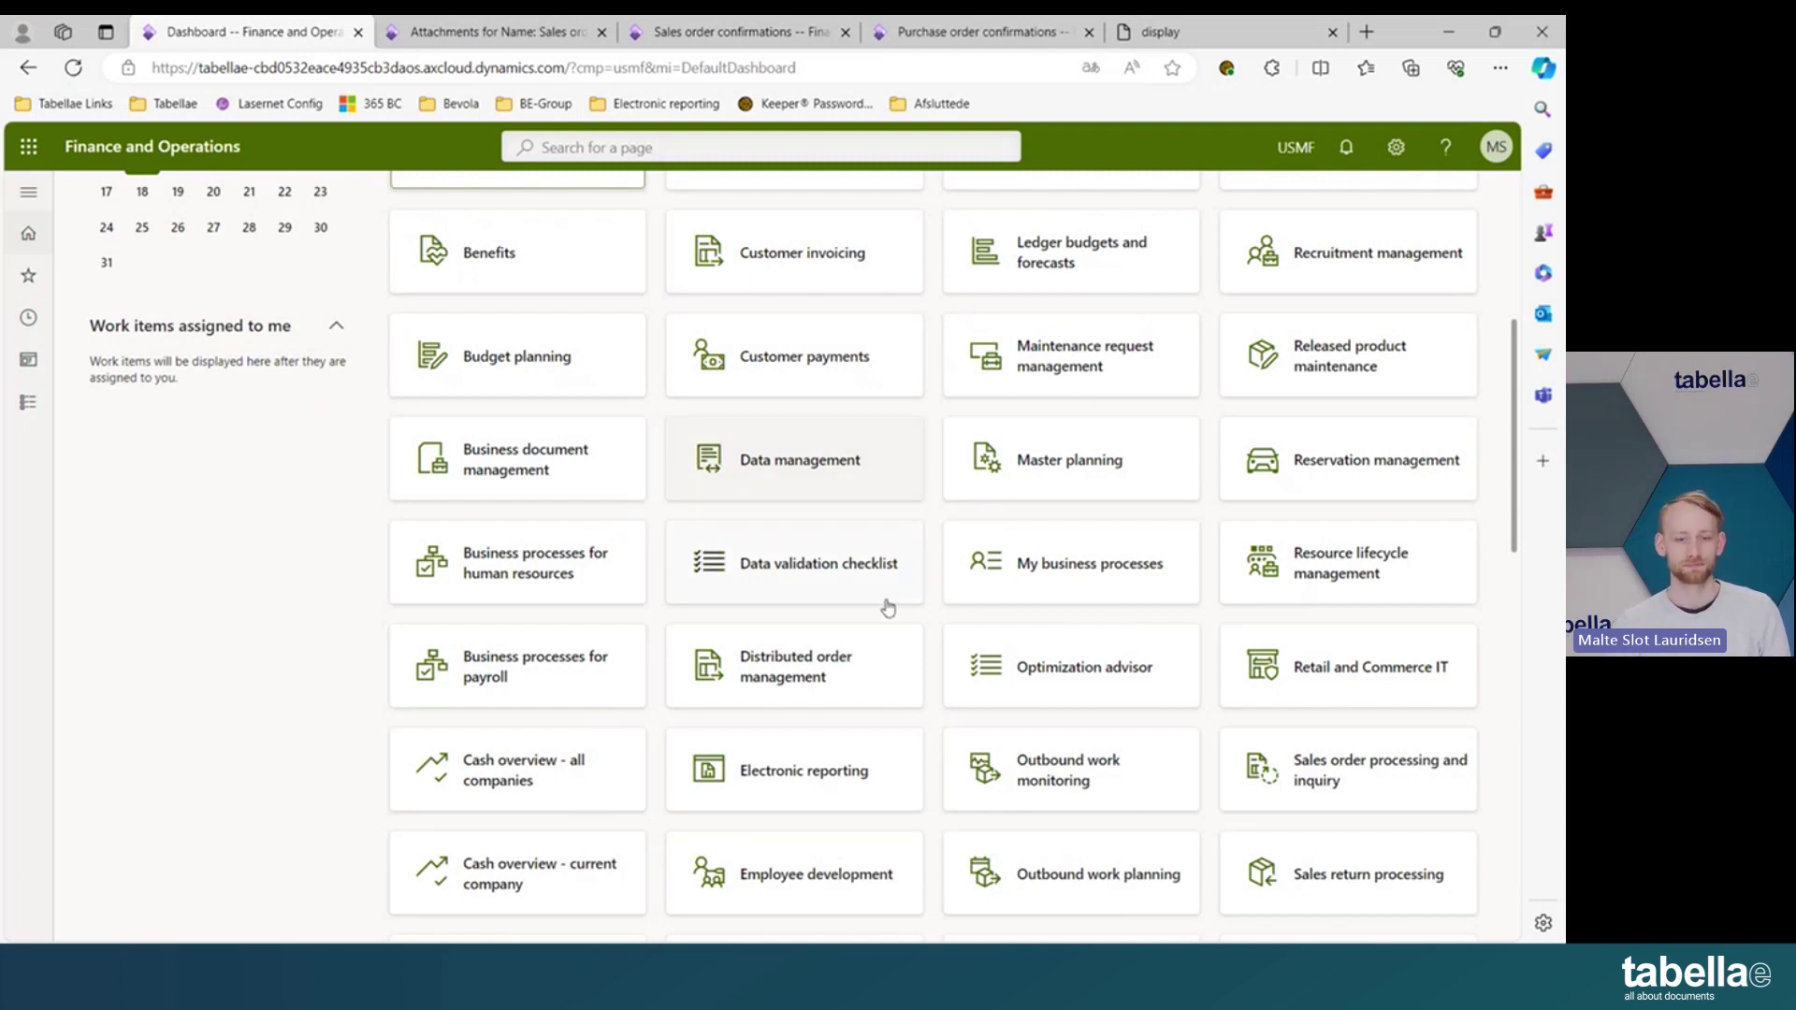
Open the Electronic reporting parameters and check the Autofit row height option among the runtime settings
scroll(856, 598, "down", 1)
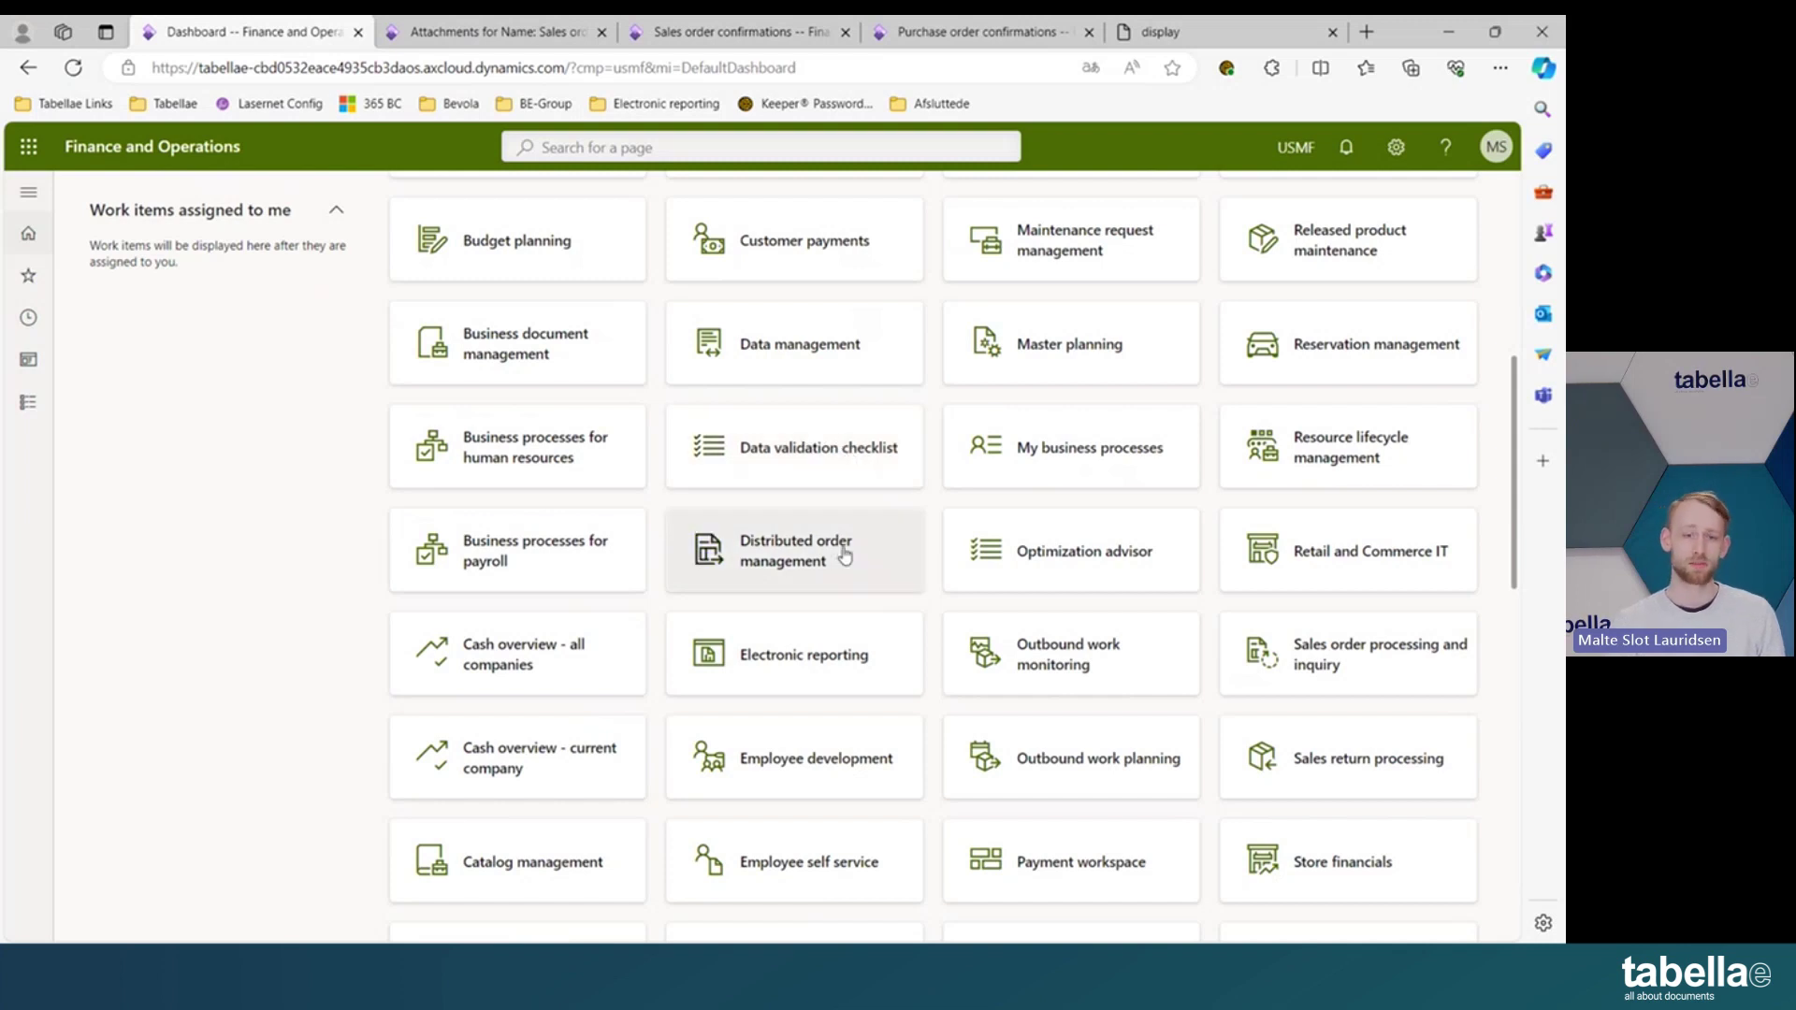
scroll(844, 506, "up", 3)
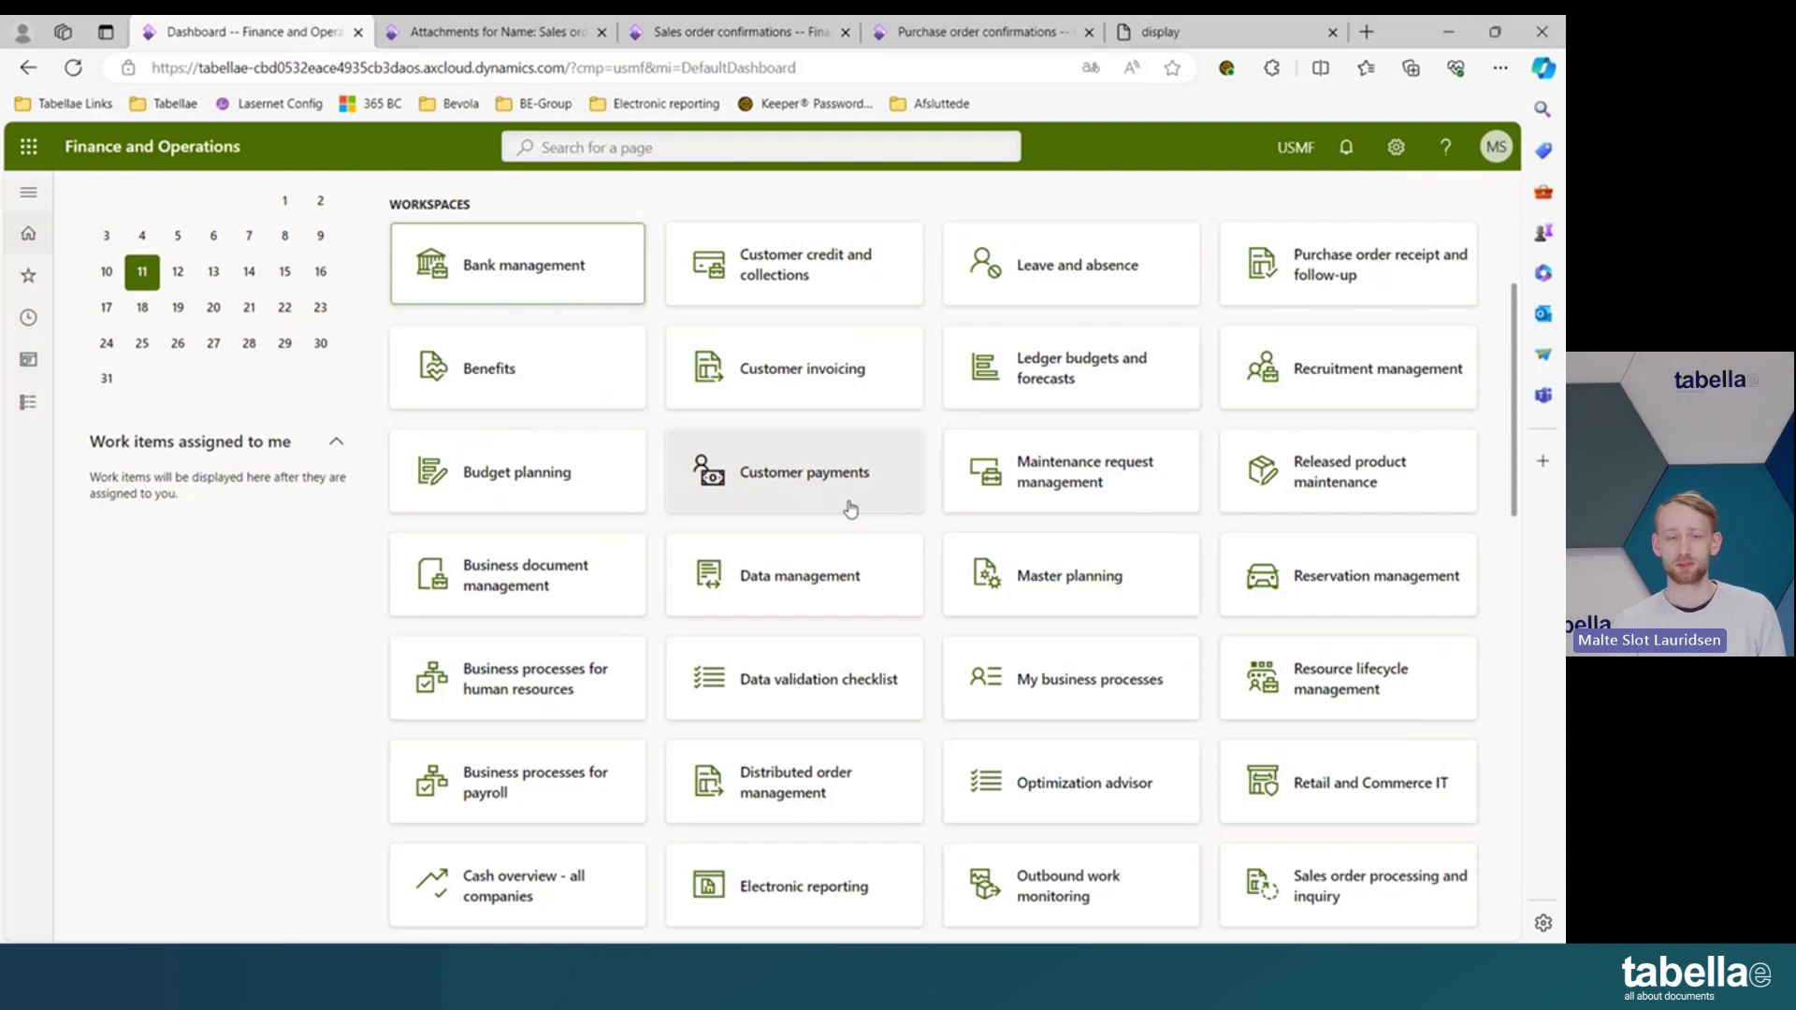
scroll(851, 509, "down", 3)
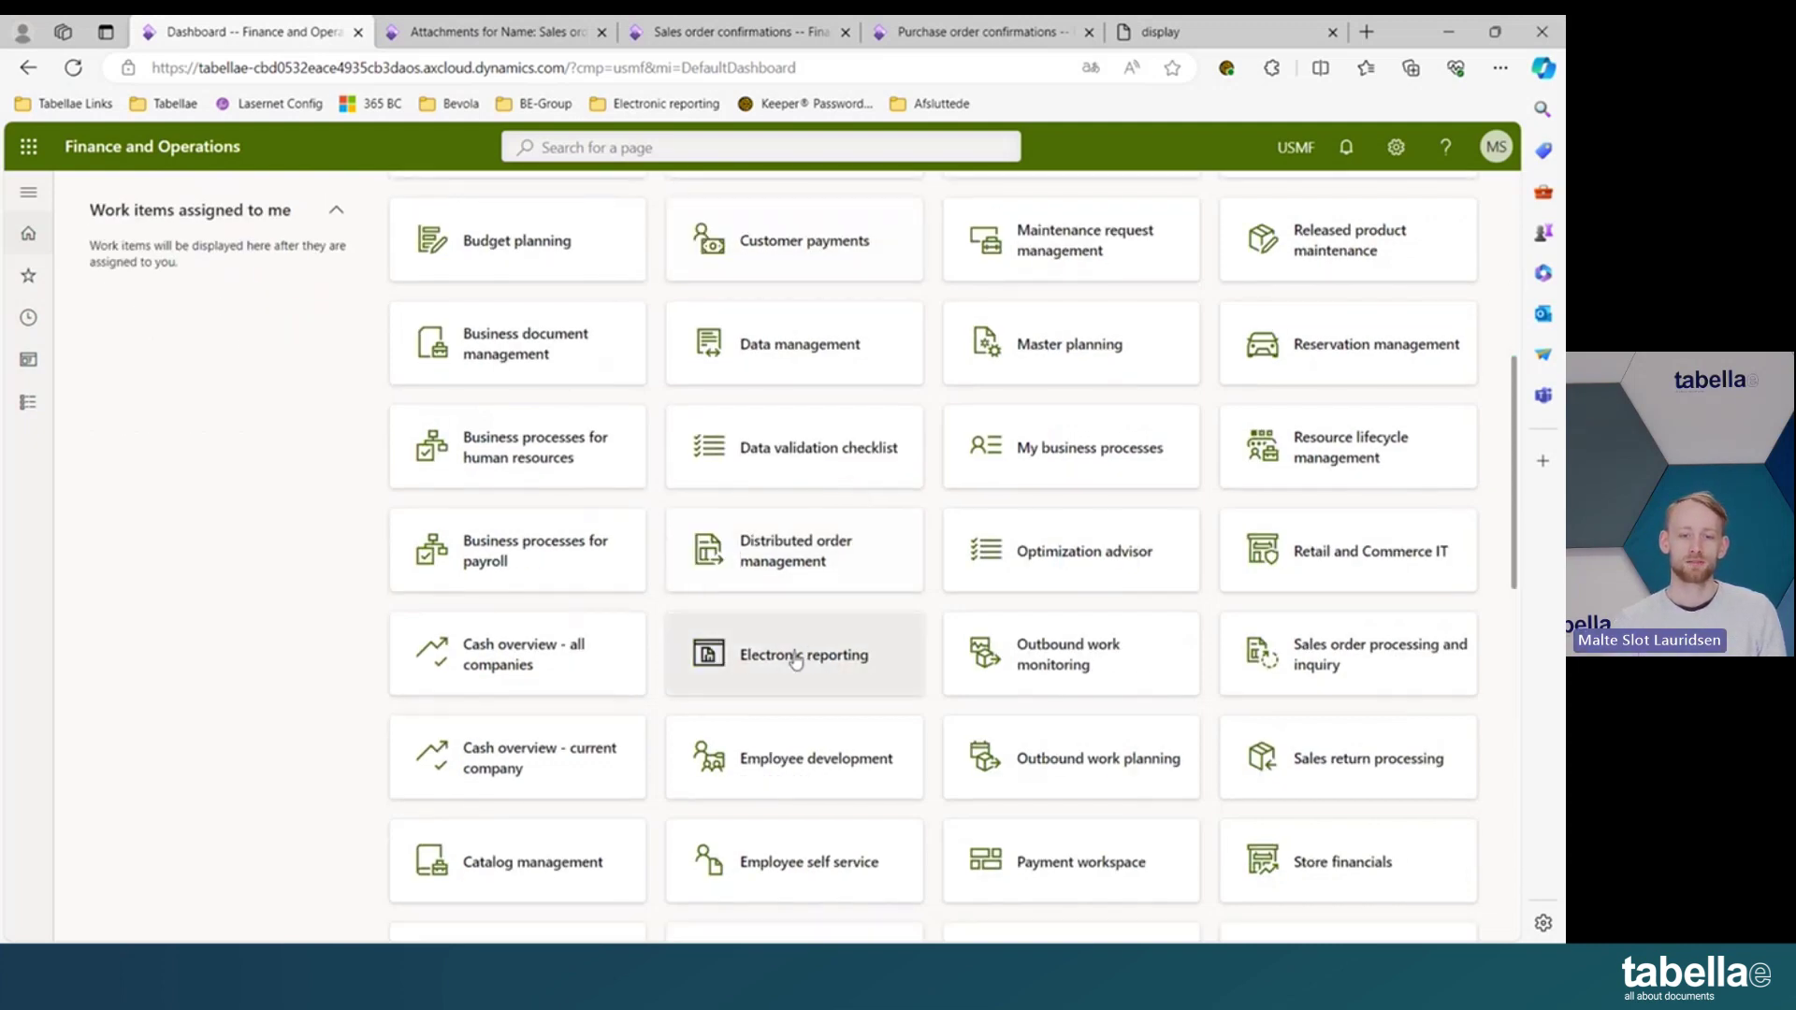
left_click(795, 661)
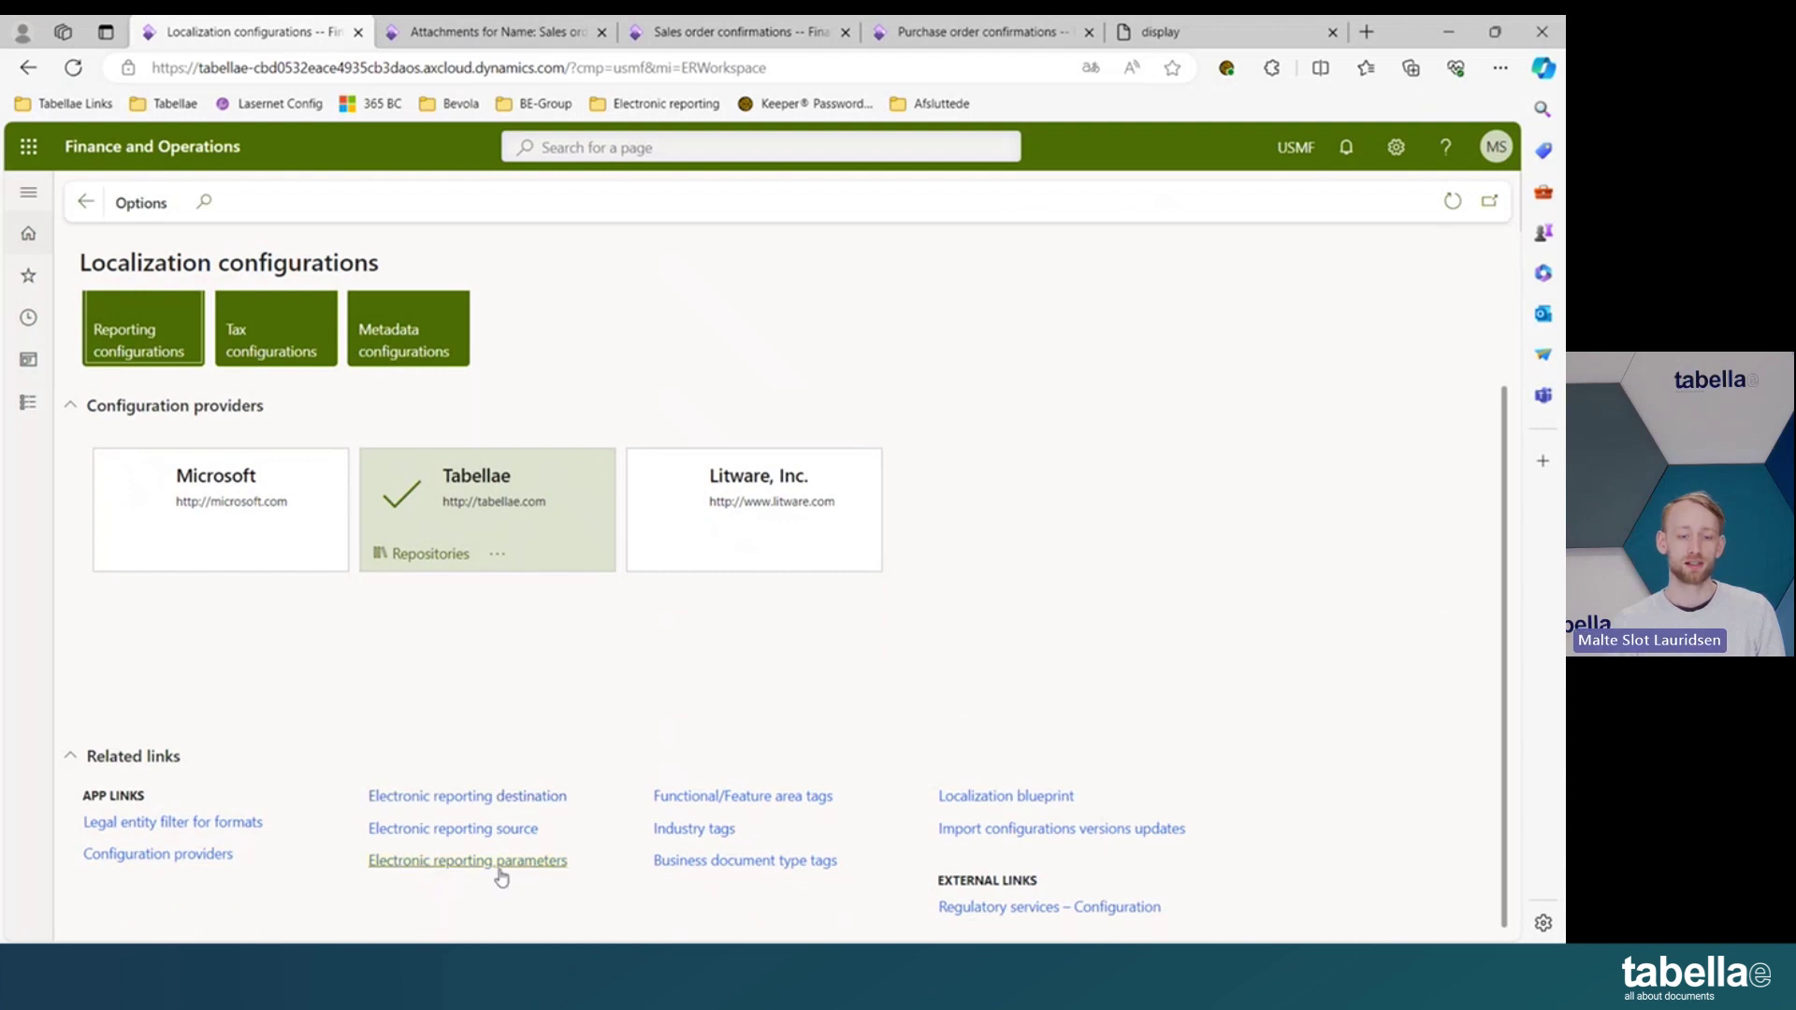
left_click(501, 862)
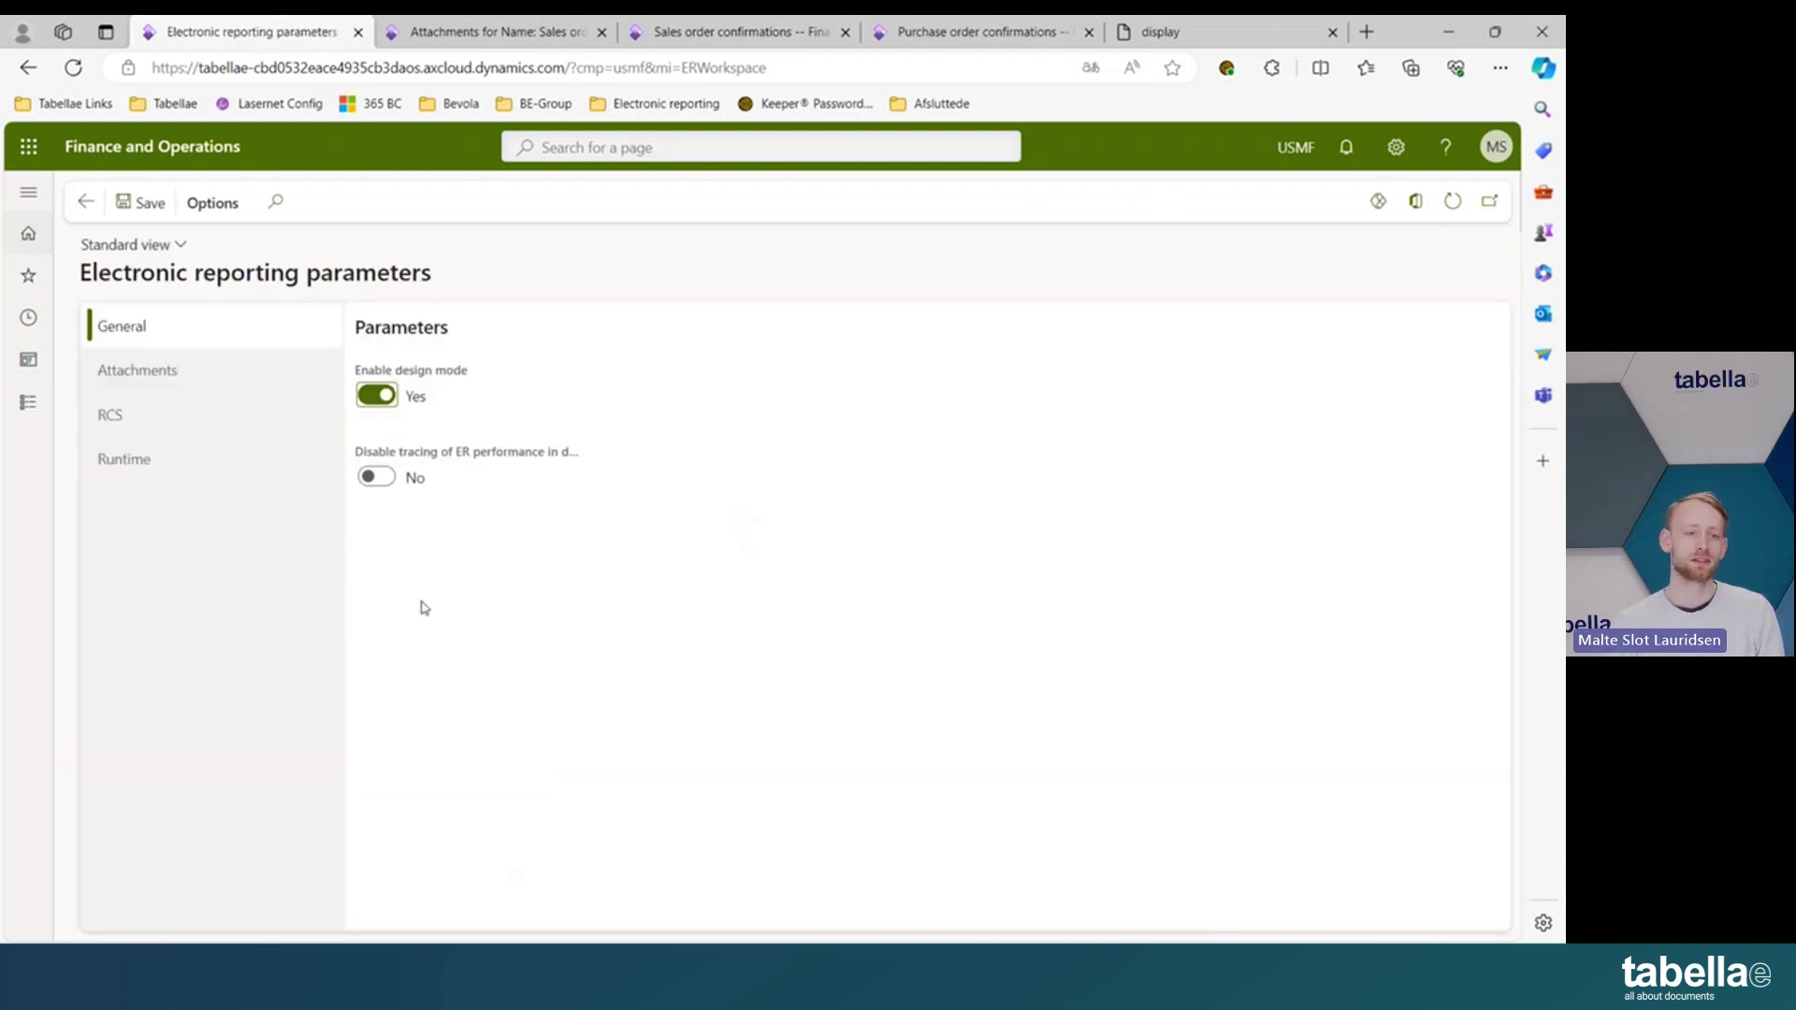
left_click(138, 460)
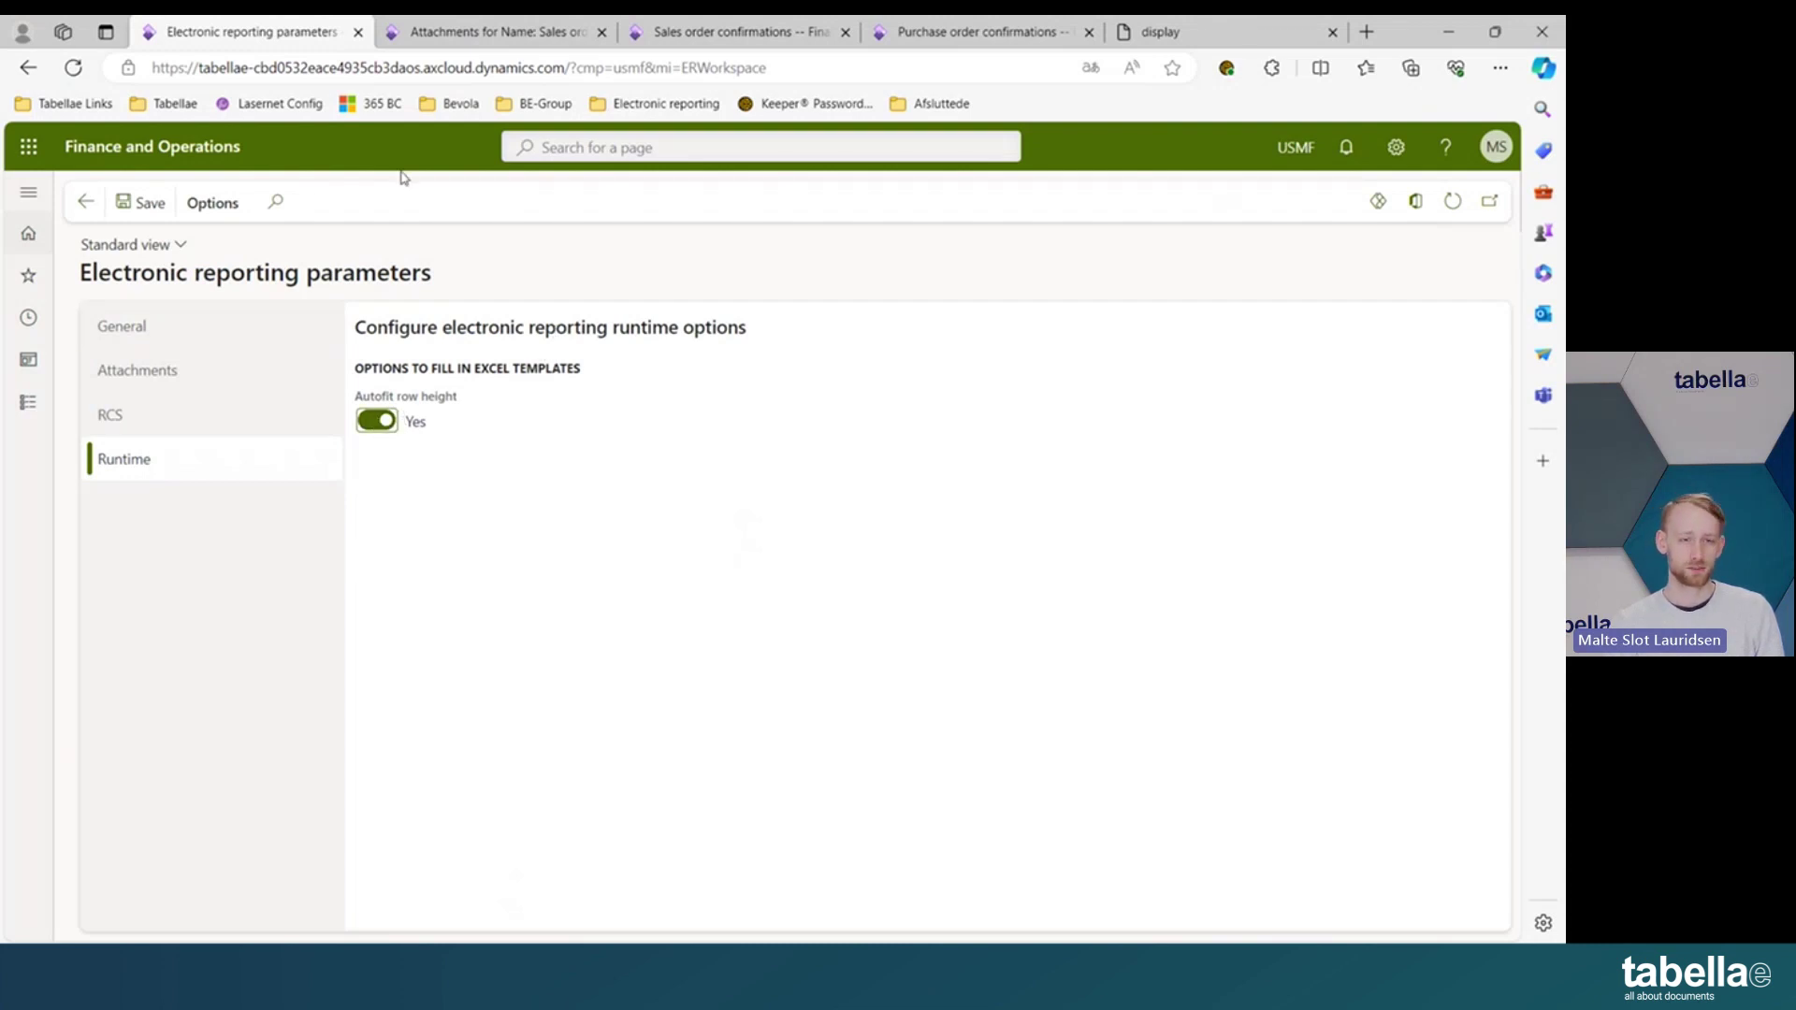
left_click(86, 204)
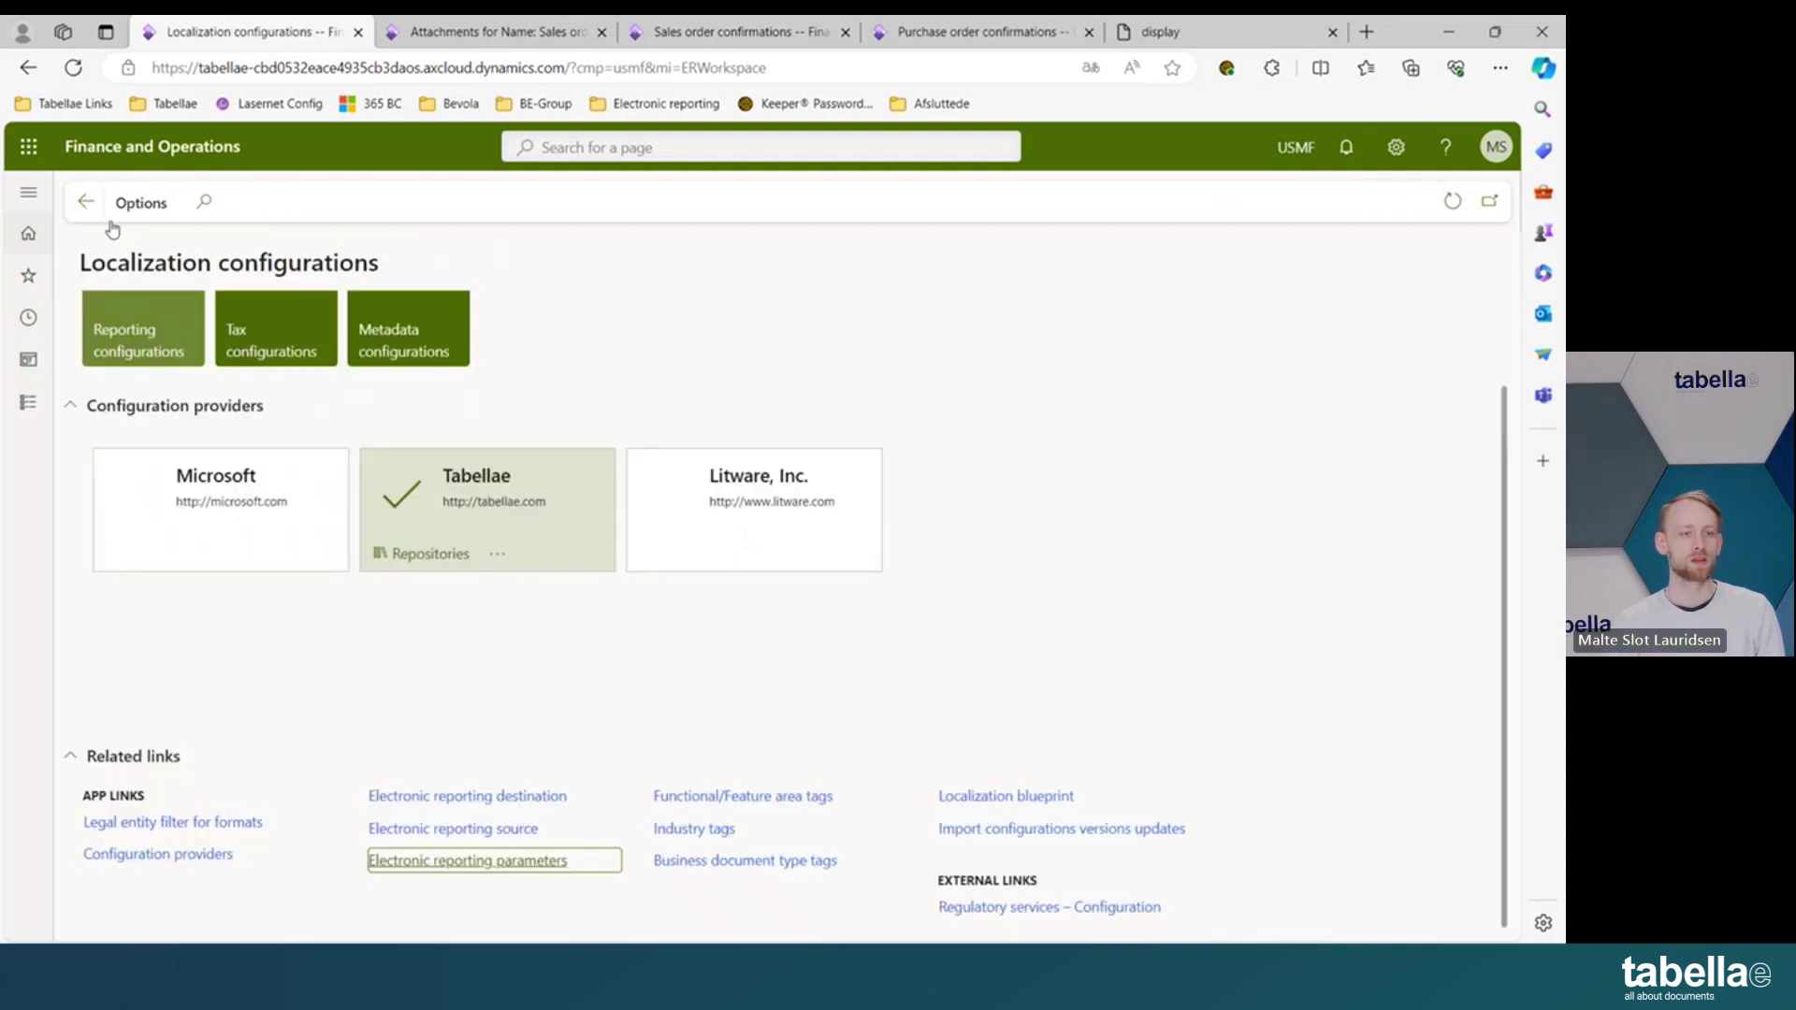
left_click(86, 202)
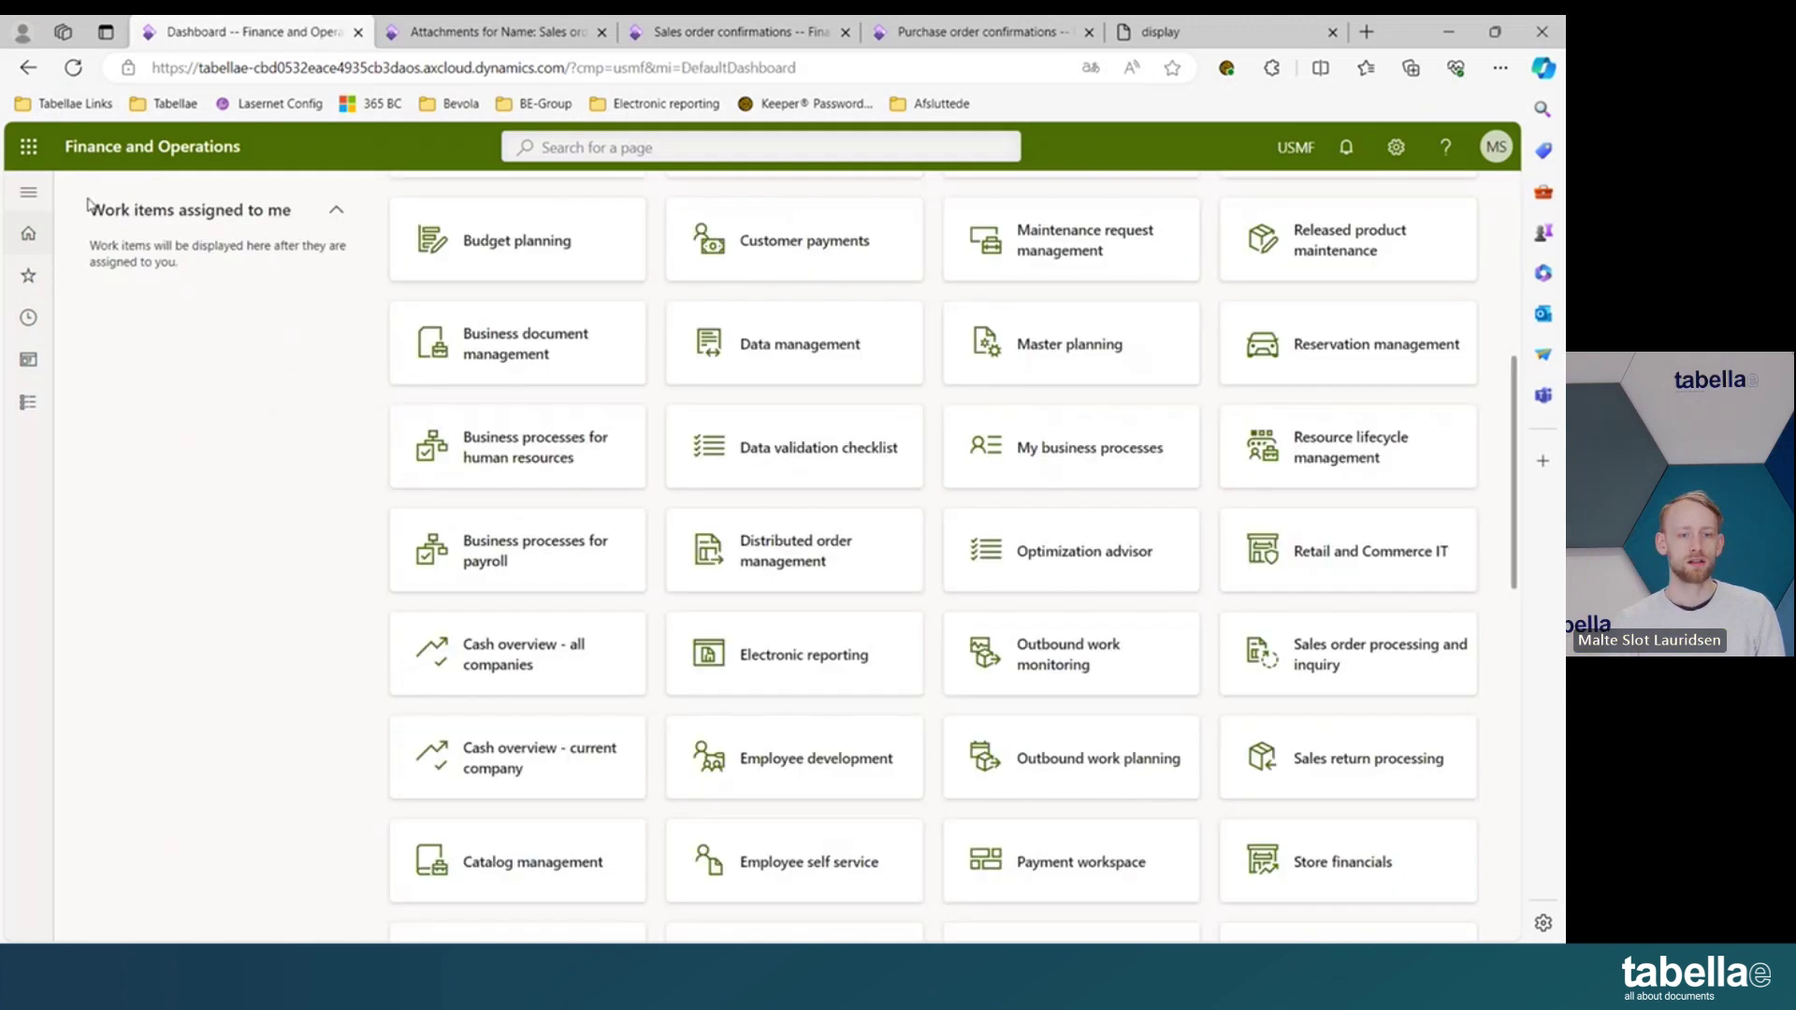
Open the TEST configuration under Order model, Purchase order (Excel), TAB_PurchaseOrder in the format designer
left_click(756, 654)
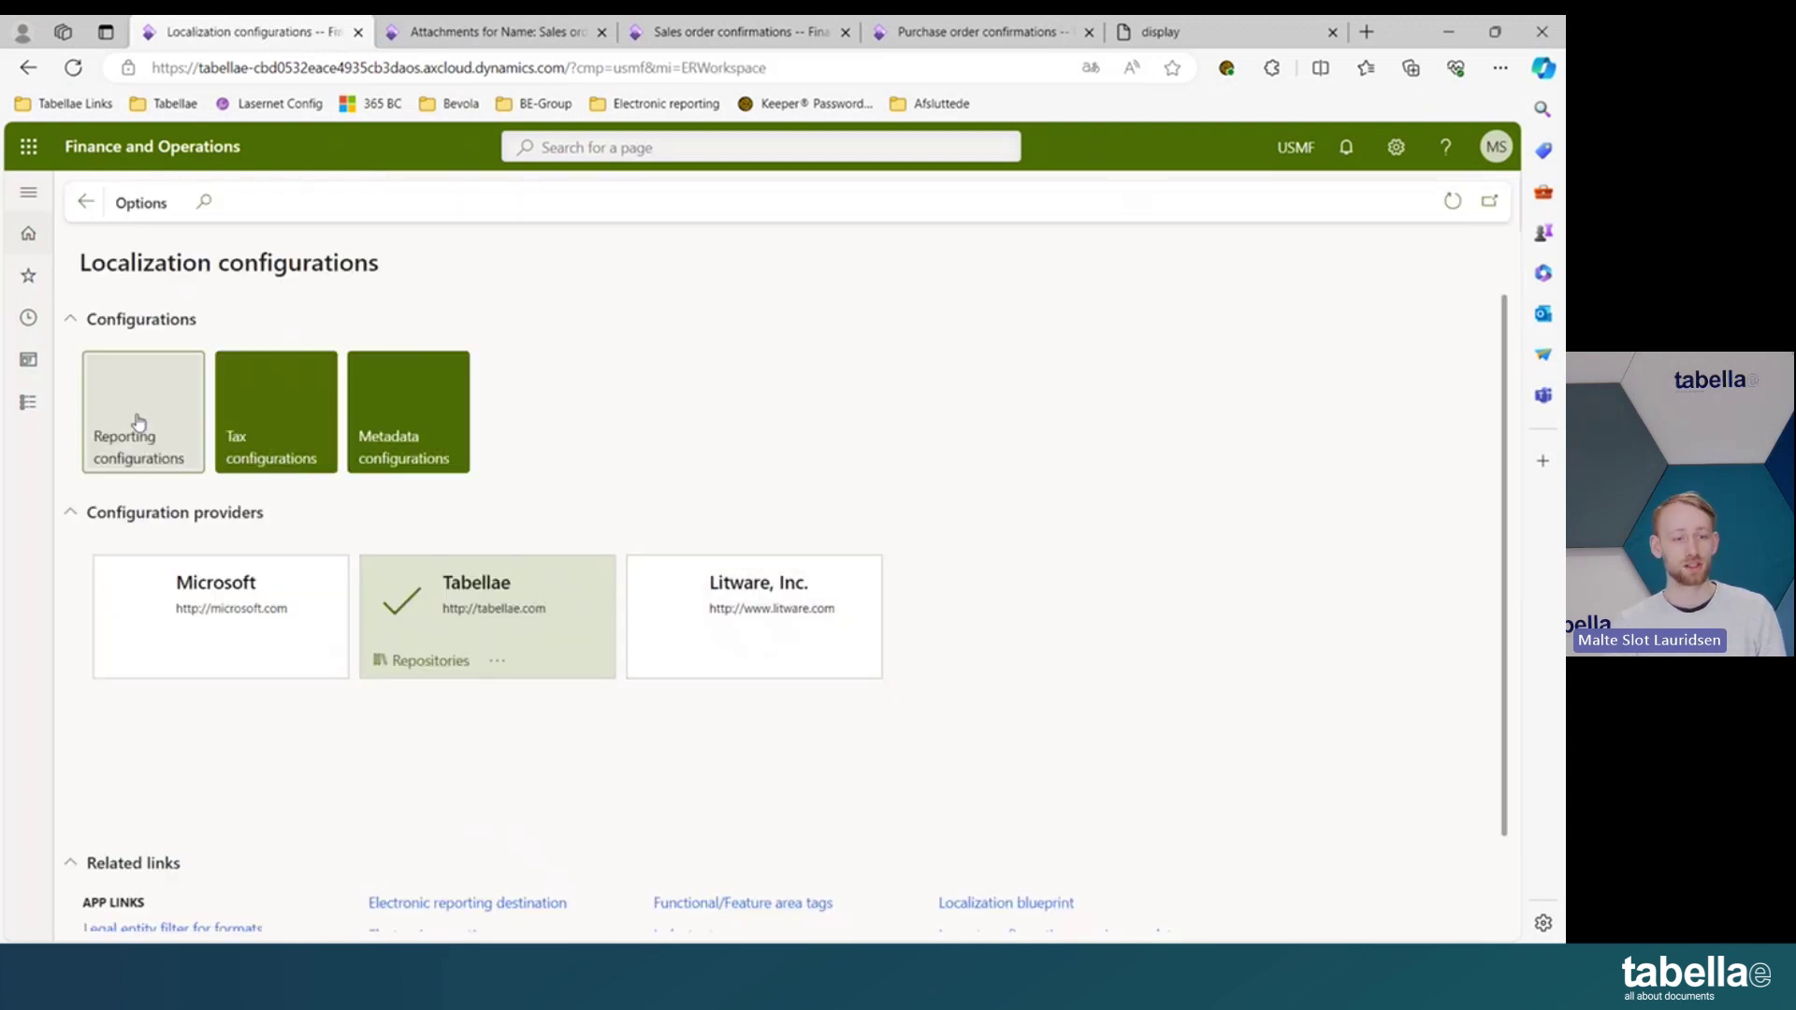
left_click(143, 423)
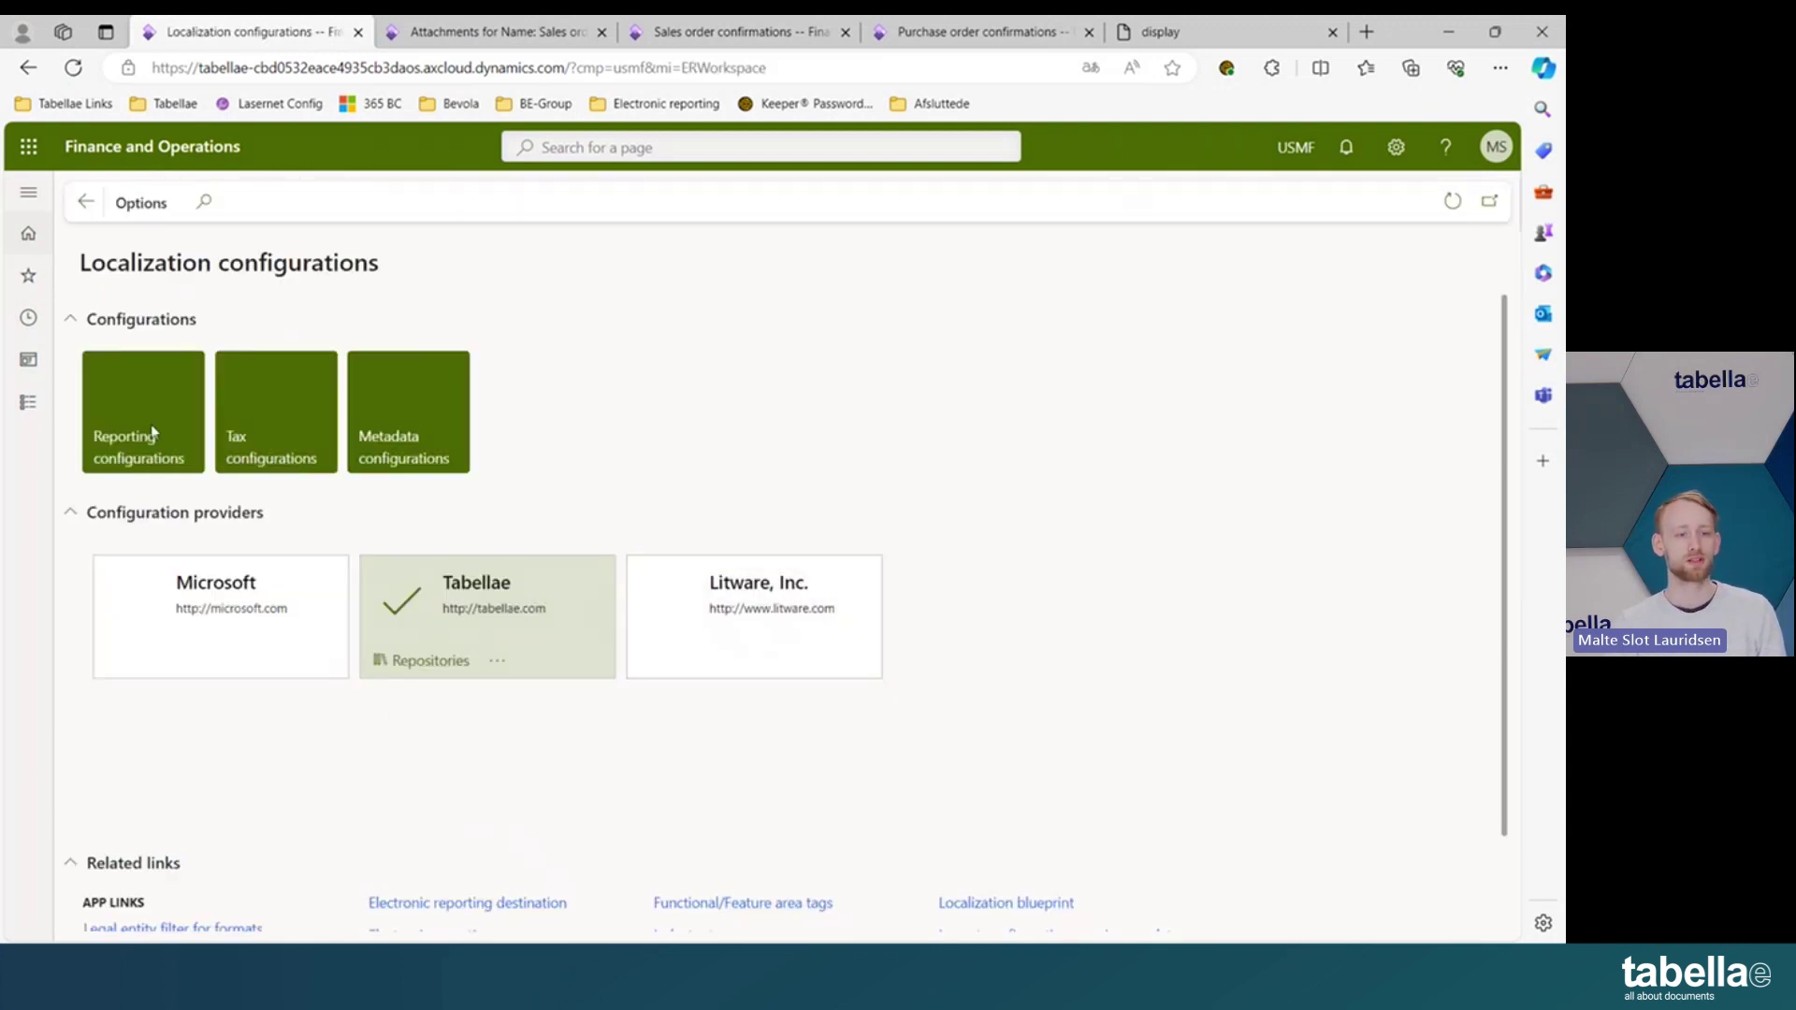
left_click(79, 399)
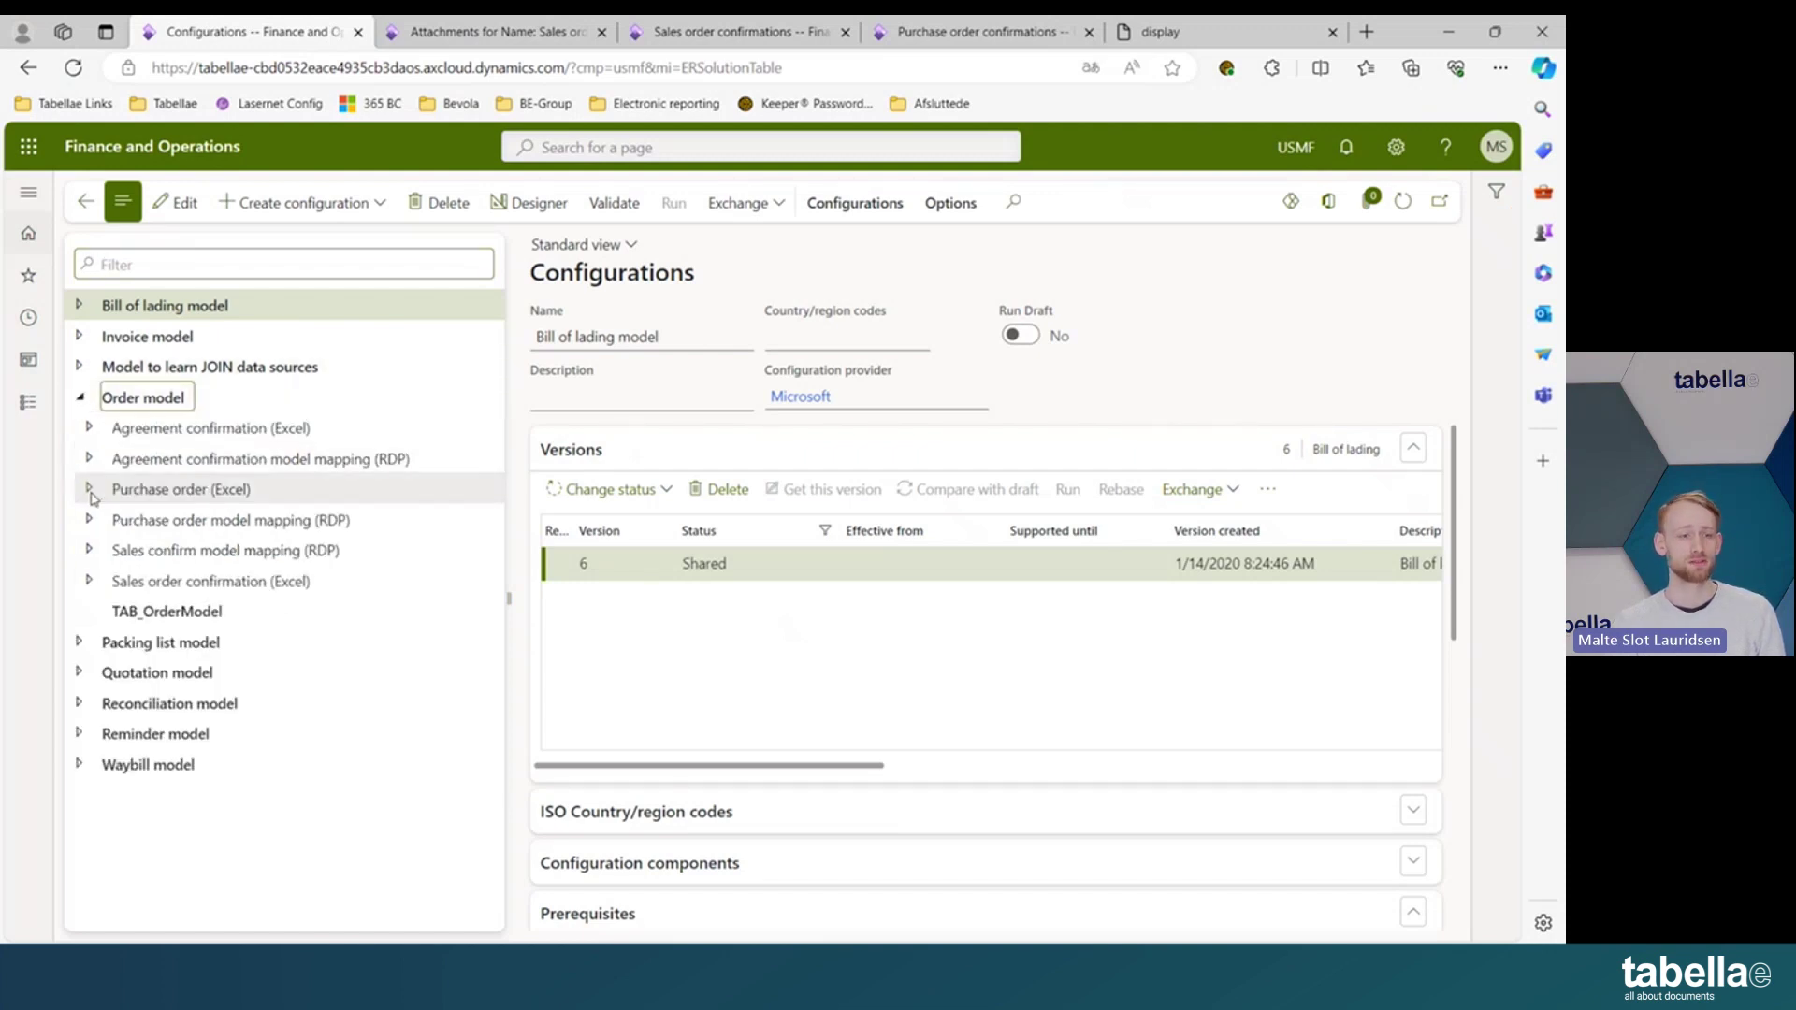
left_click(90, 489)
left_click(99, 520)
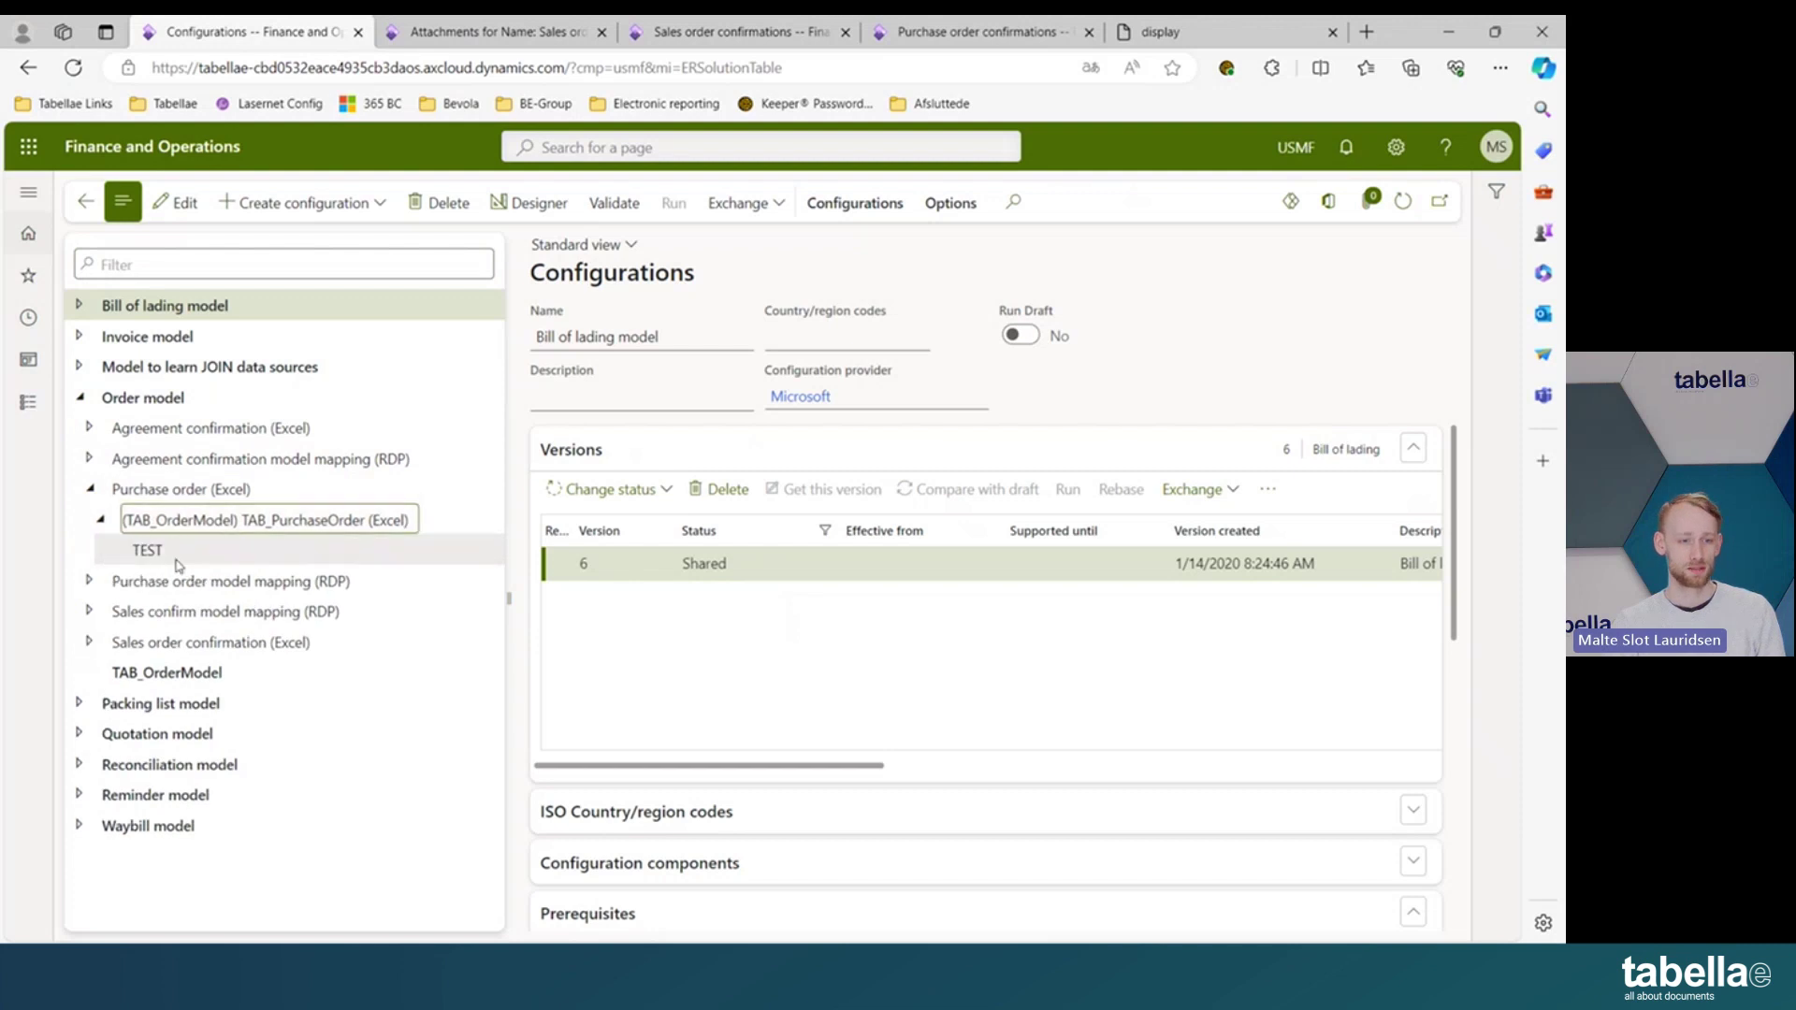
left_click(148, 550)
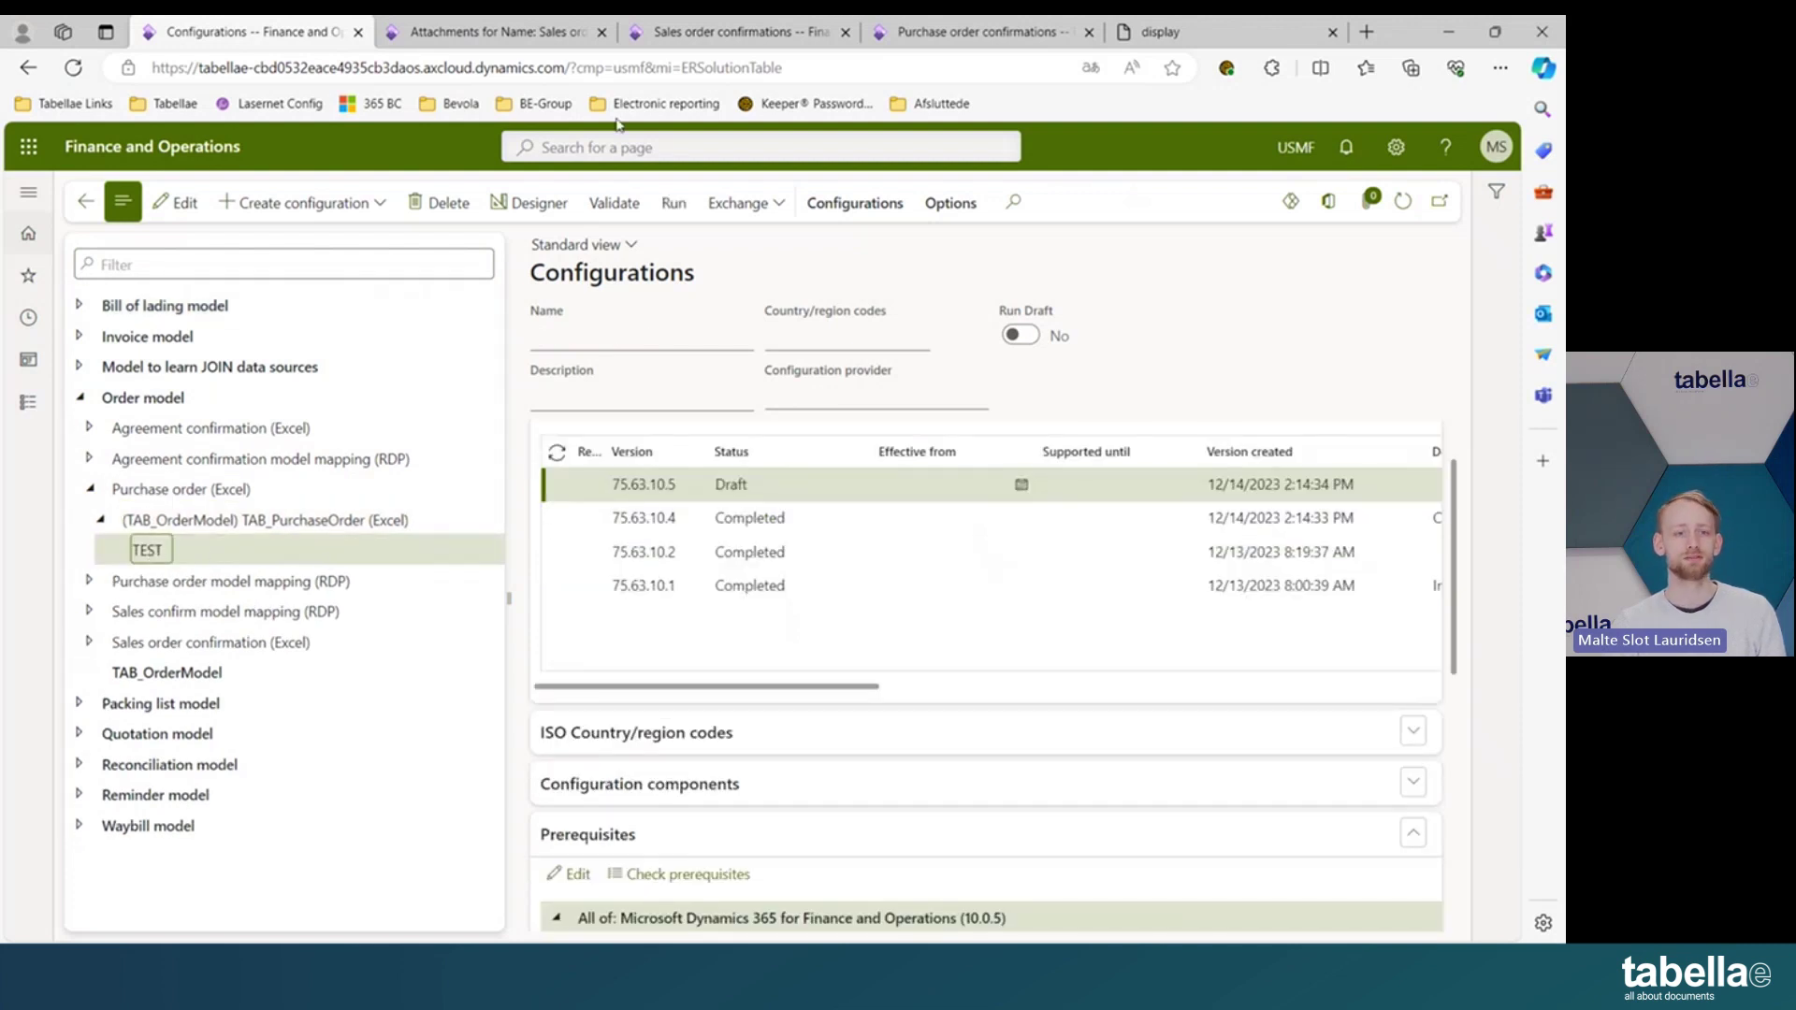
left_click(530, 209)
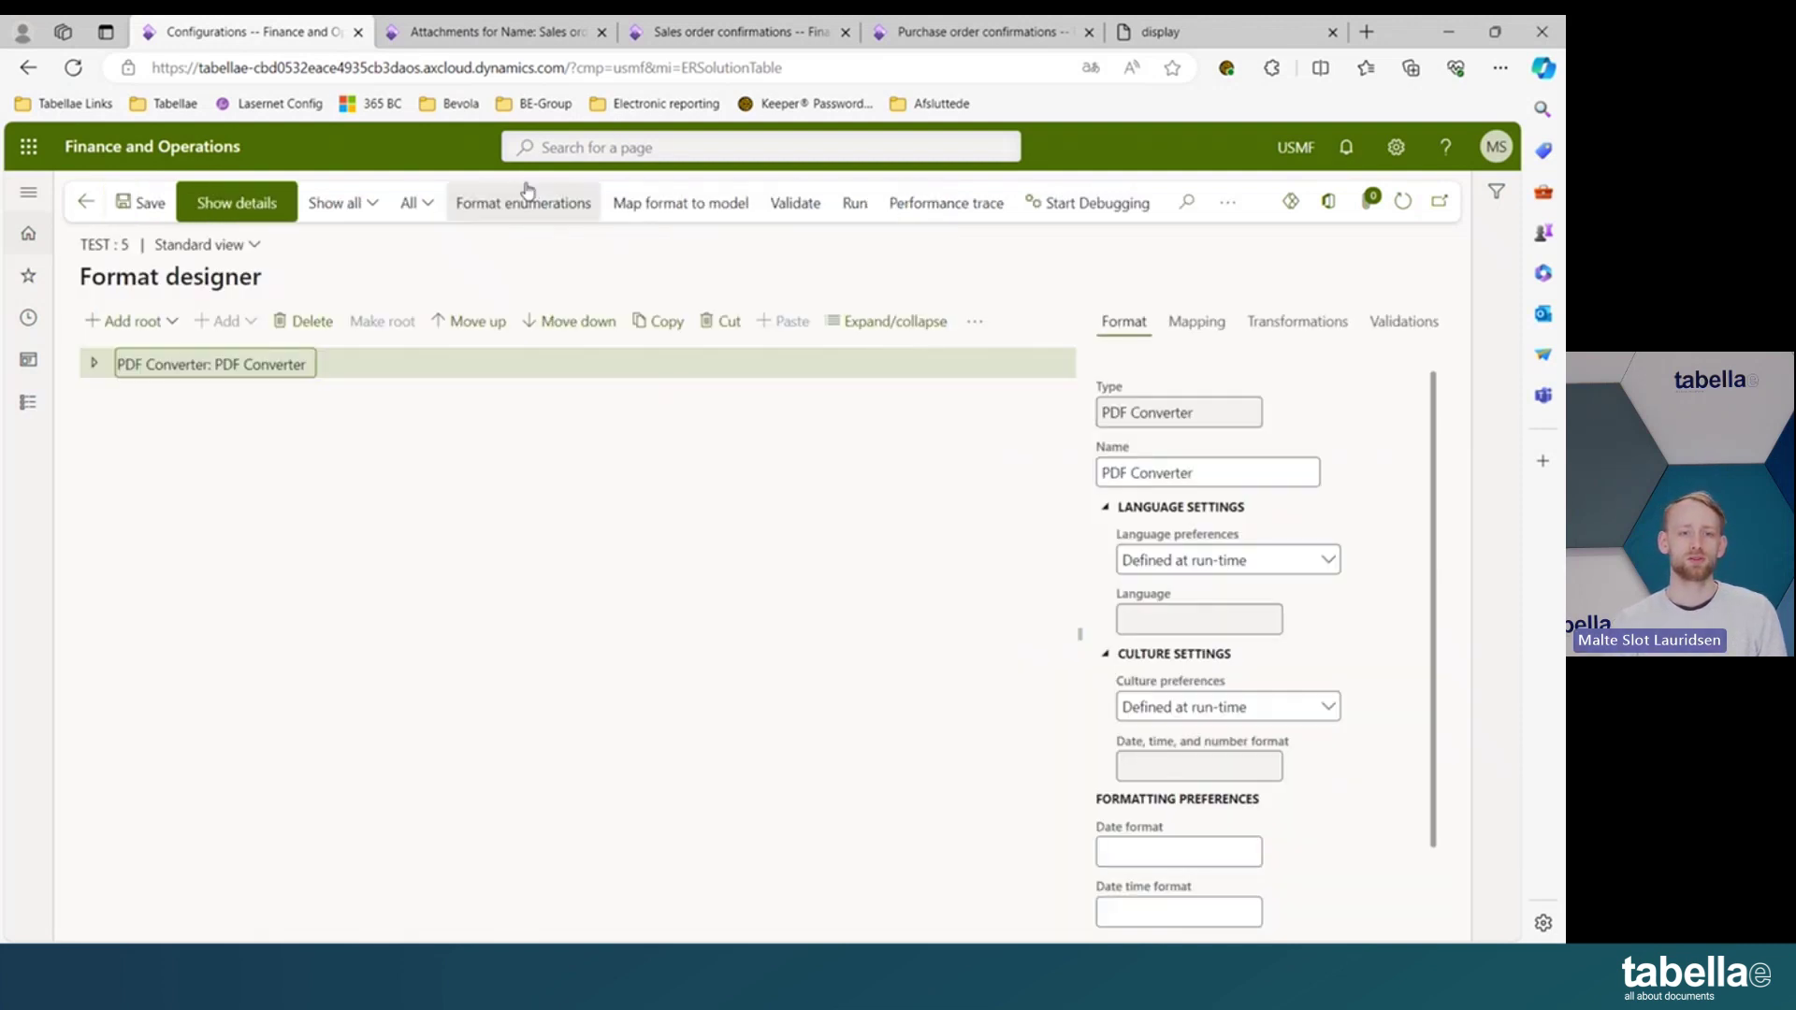
Expand the PDF Converter and check the Adjust row height setting of its Purchase order (Excel) element
left_click(93, 363)
left_click(230, 395)
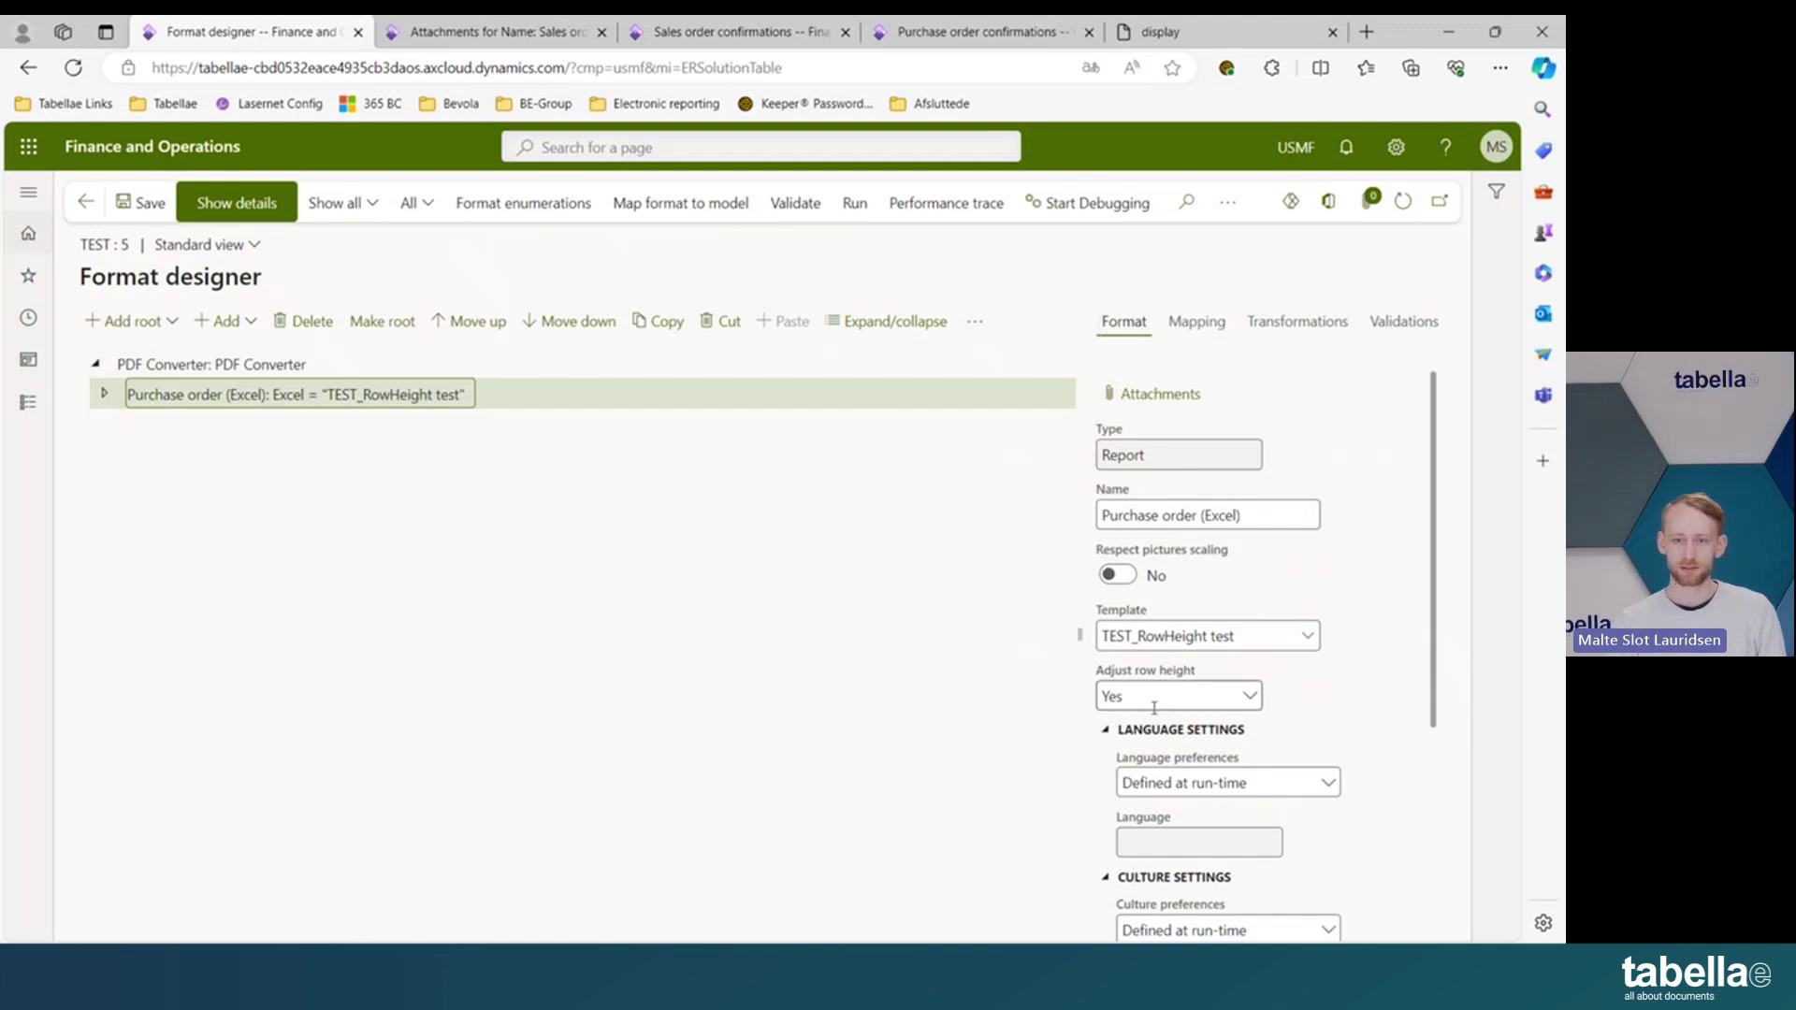
left_click(1249, 697)
left_click(1249, 699)
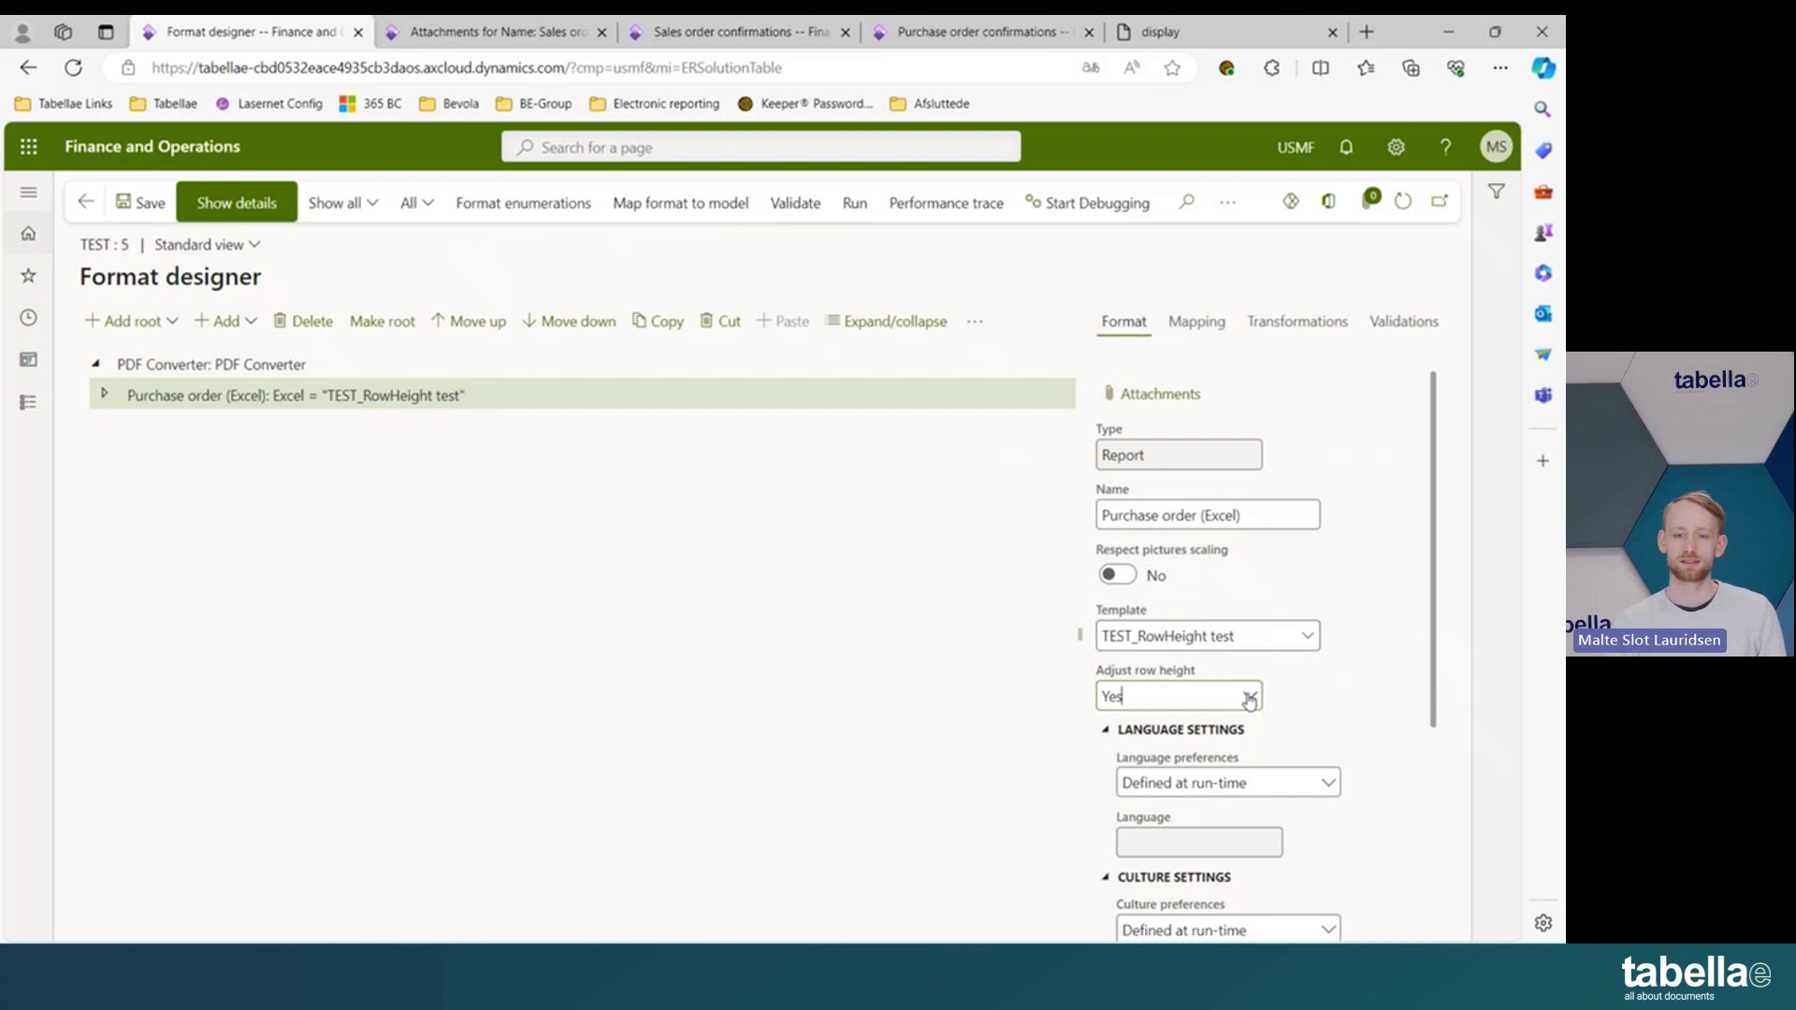
left_click(805, 404)
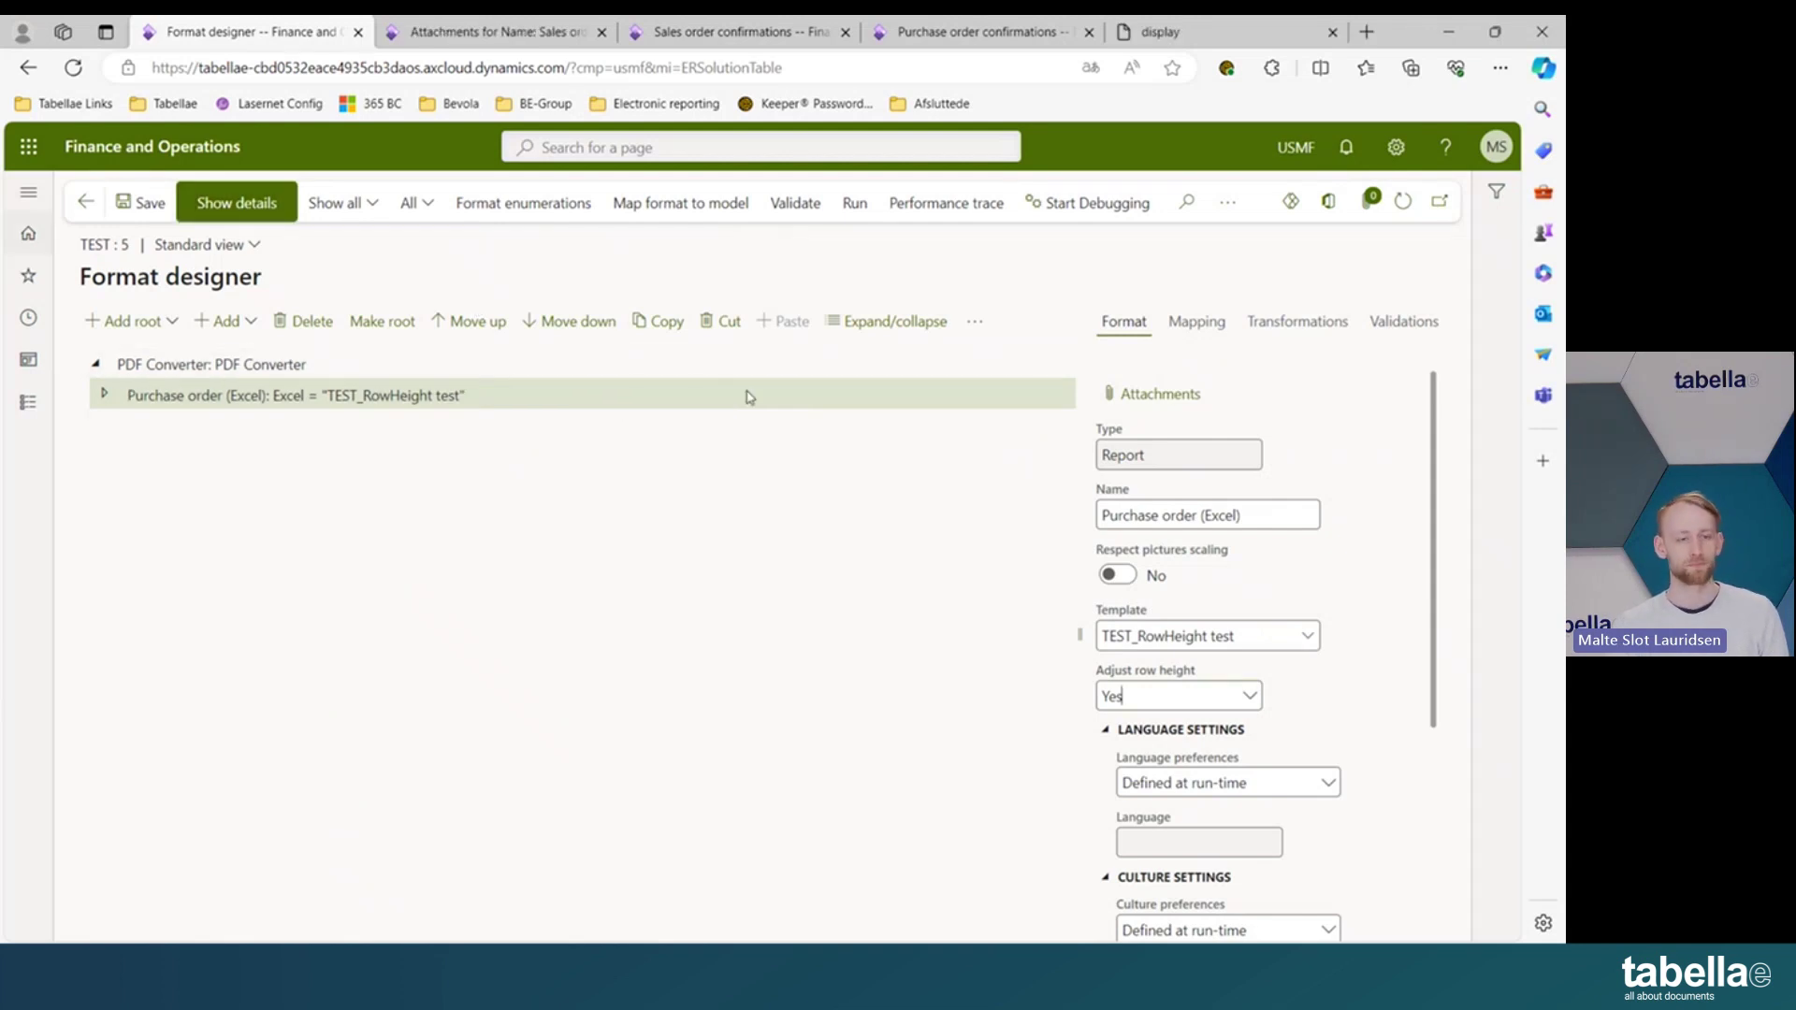
left_click(87, 206)
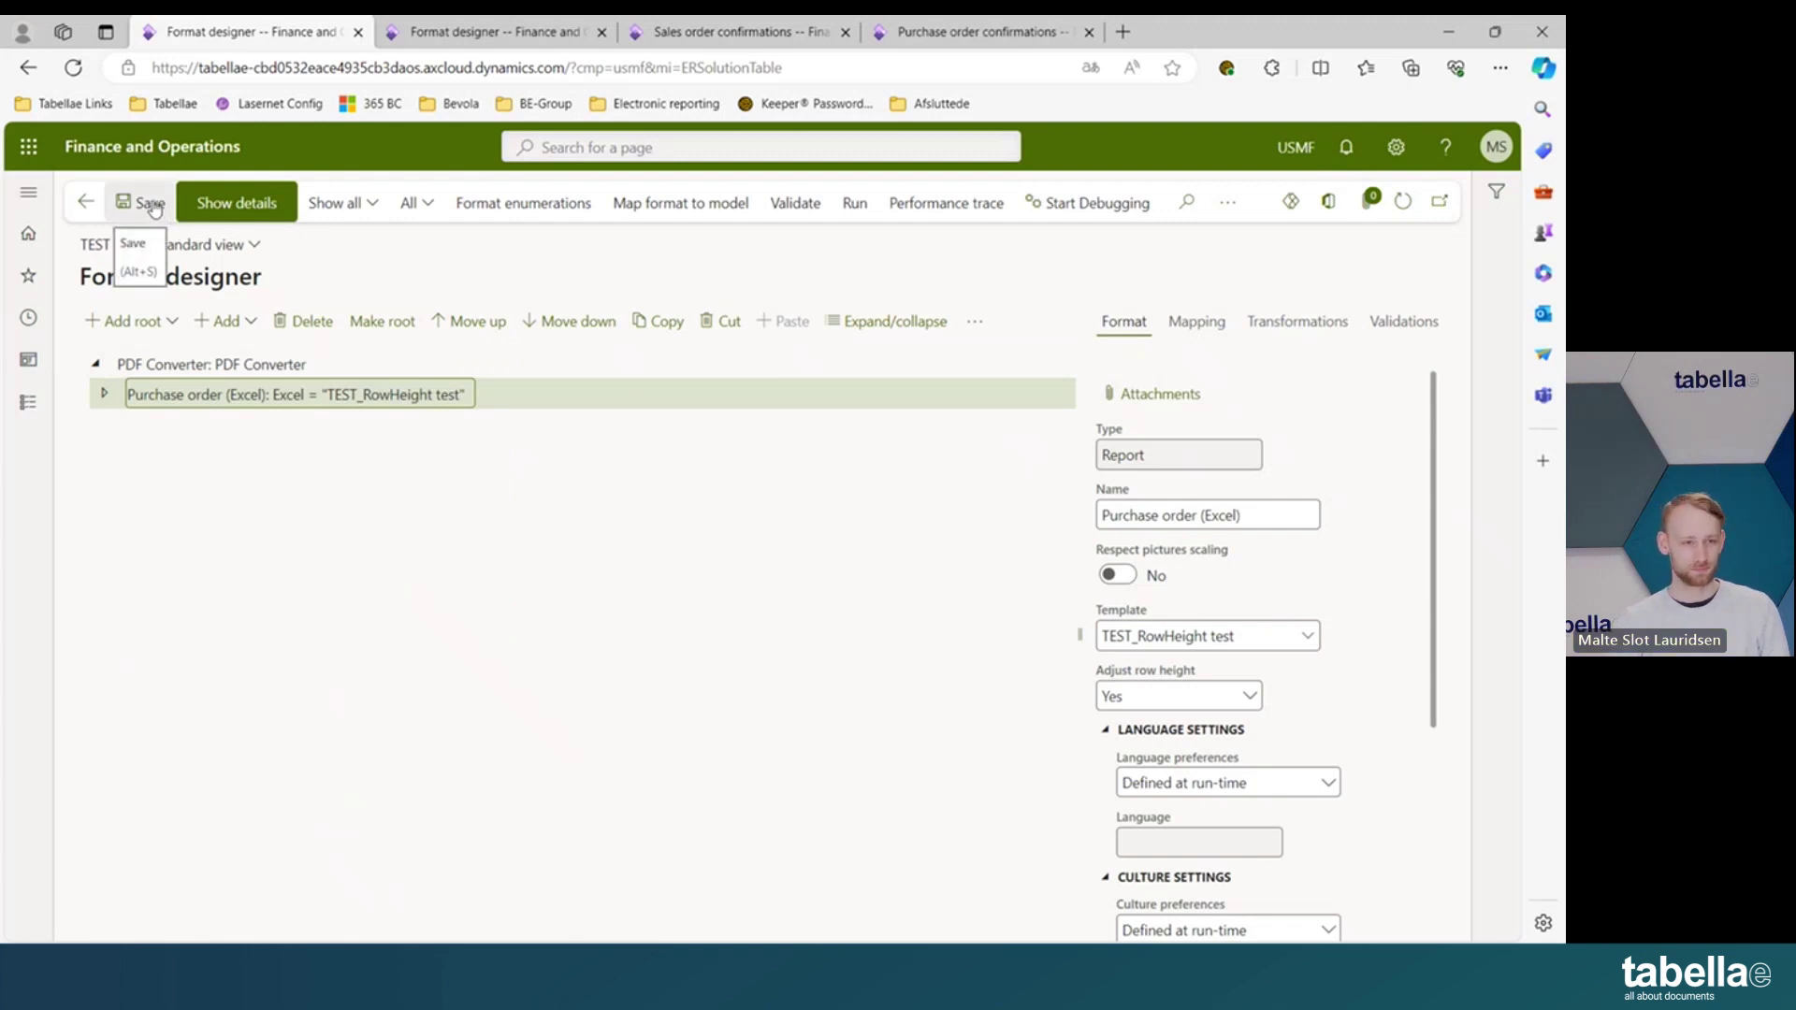
left_click(119, 204)
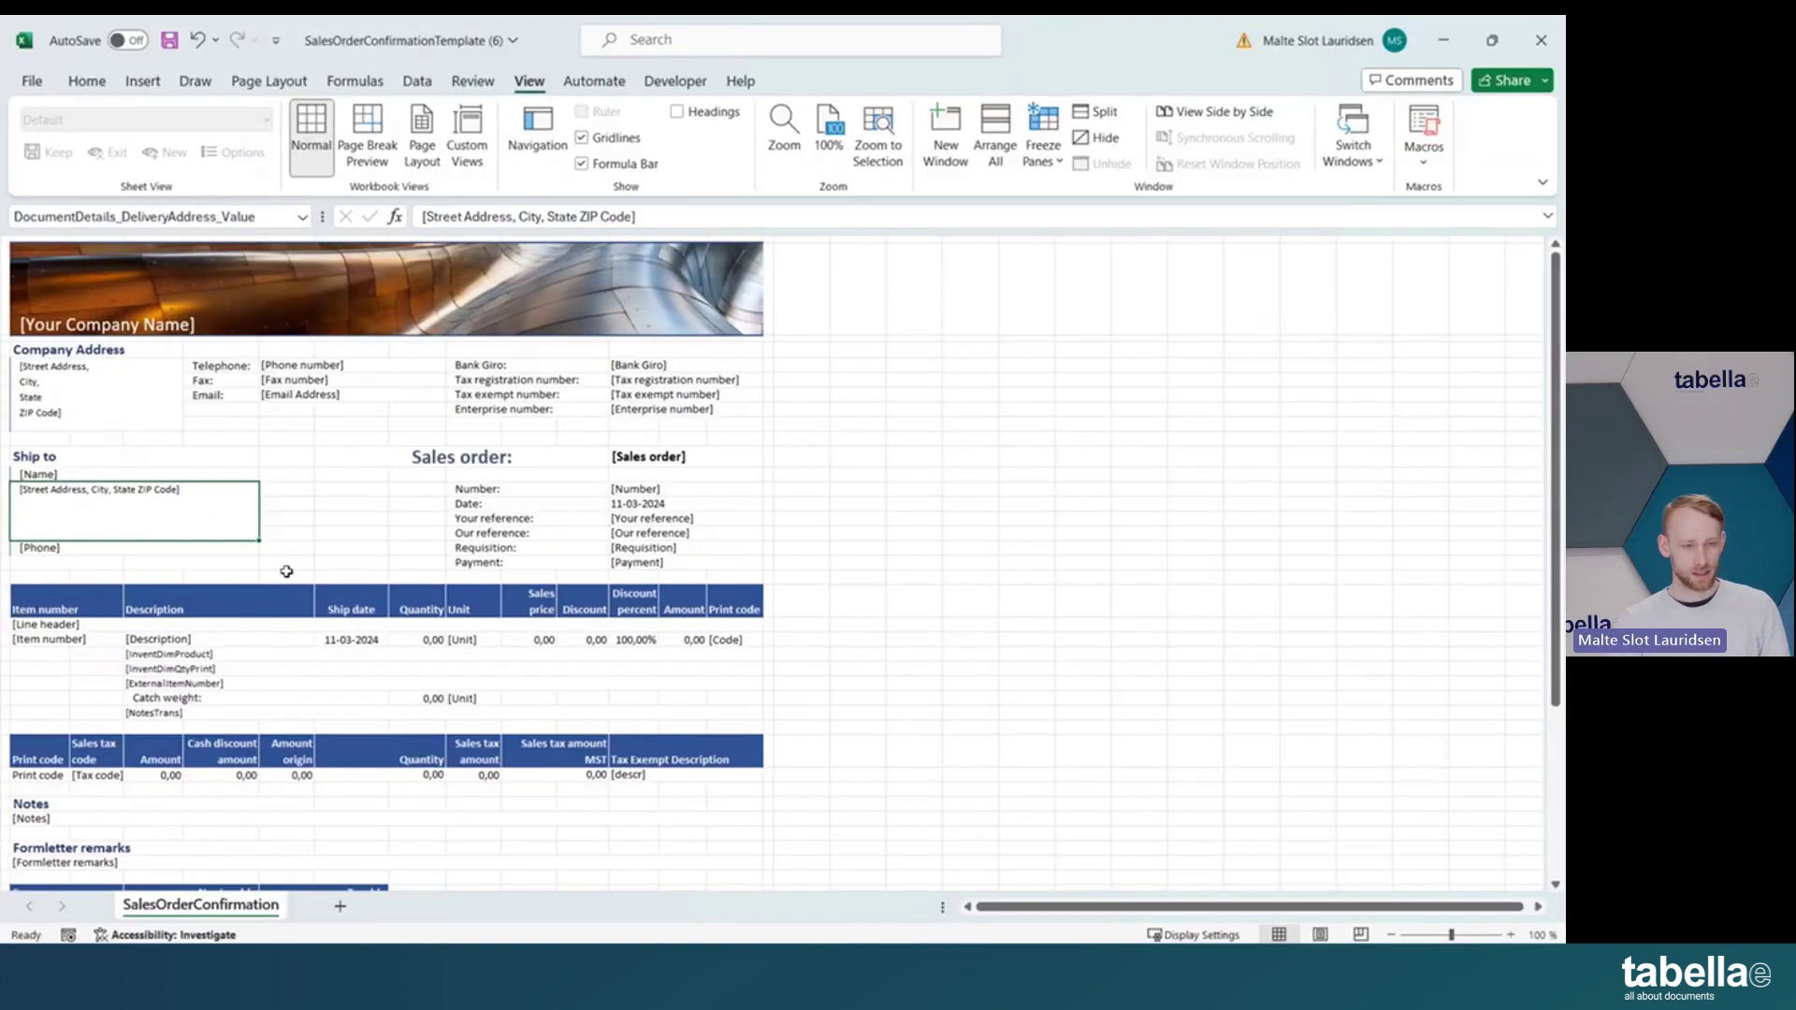
In Excel, show the row and column headings in the sales order confirmation template
left_click(213, 510)
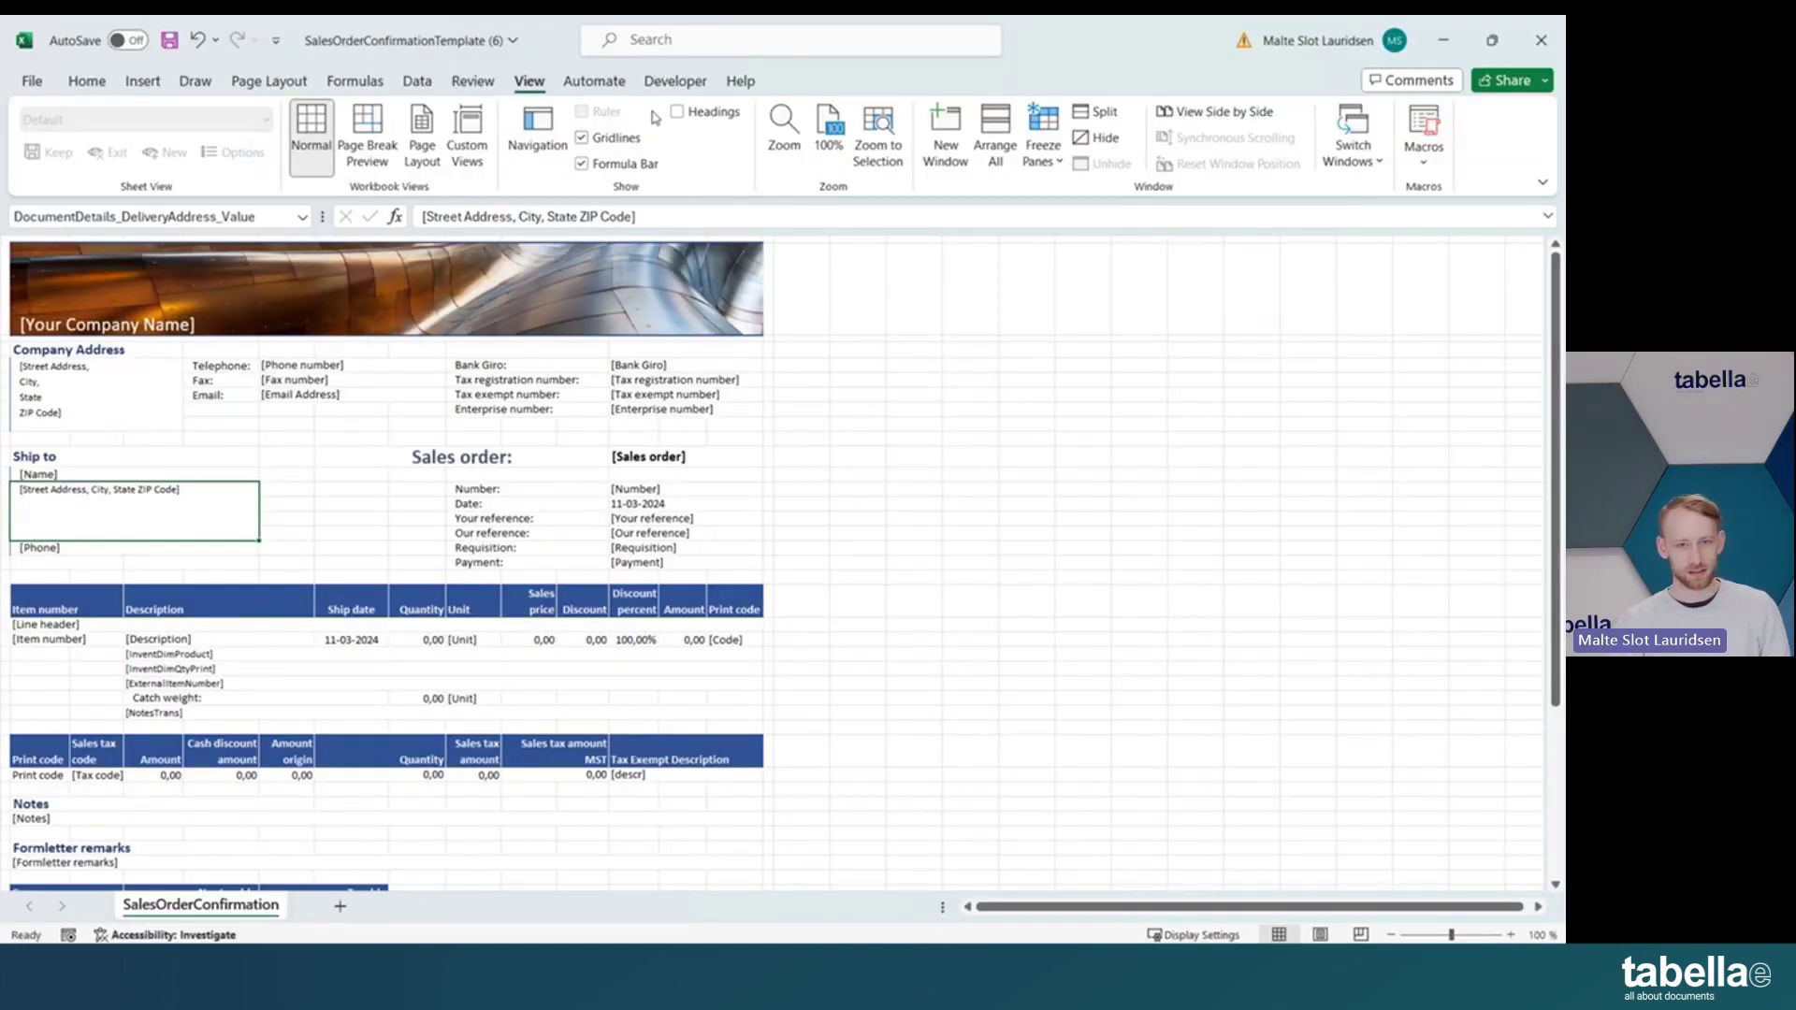
left_click(683, 116)
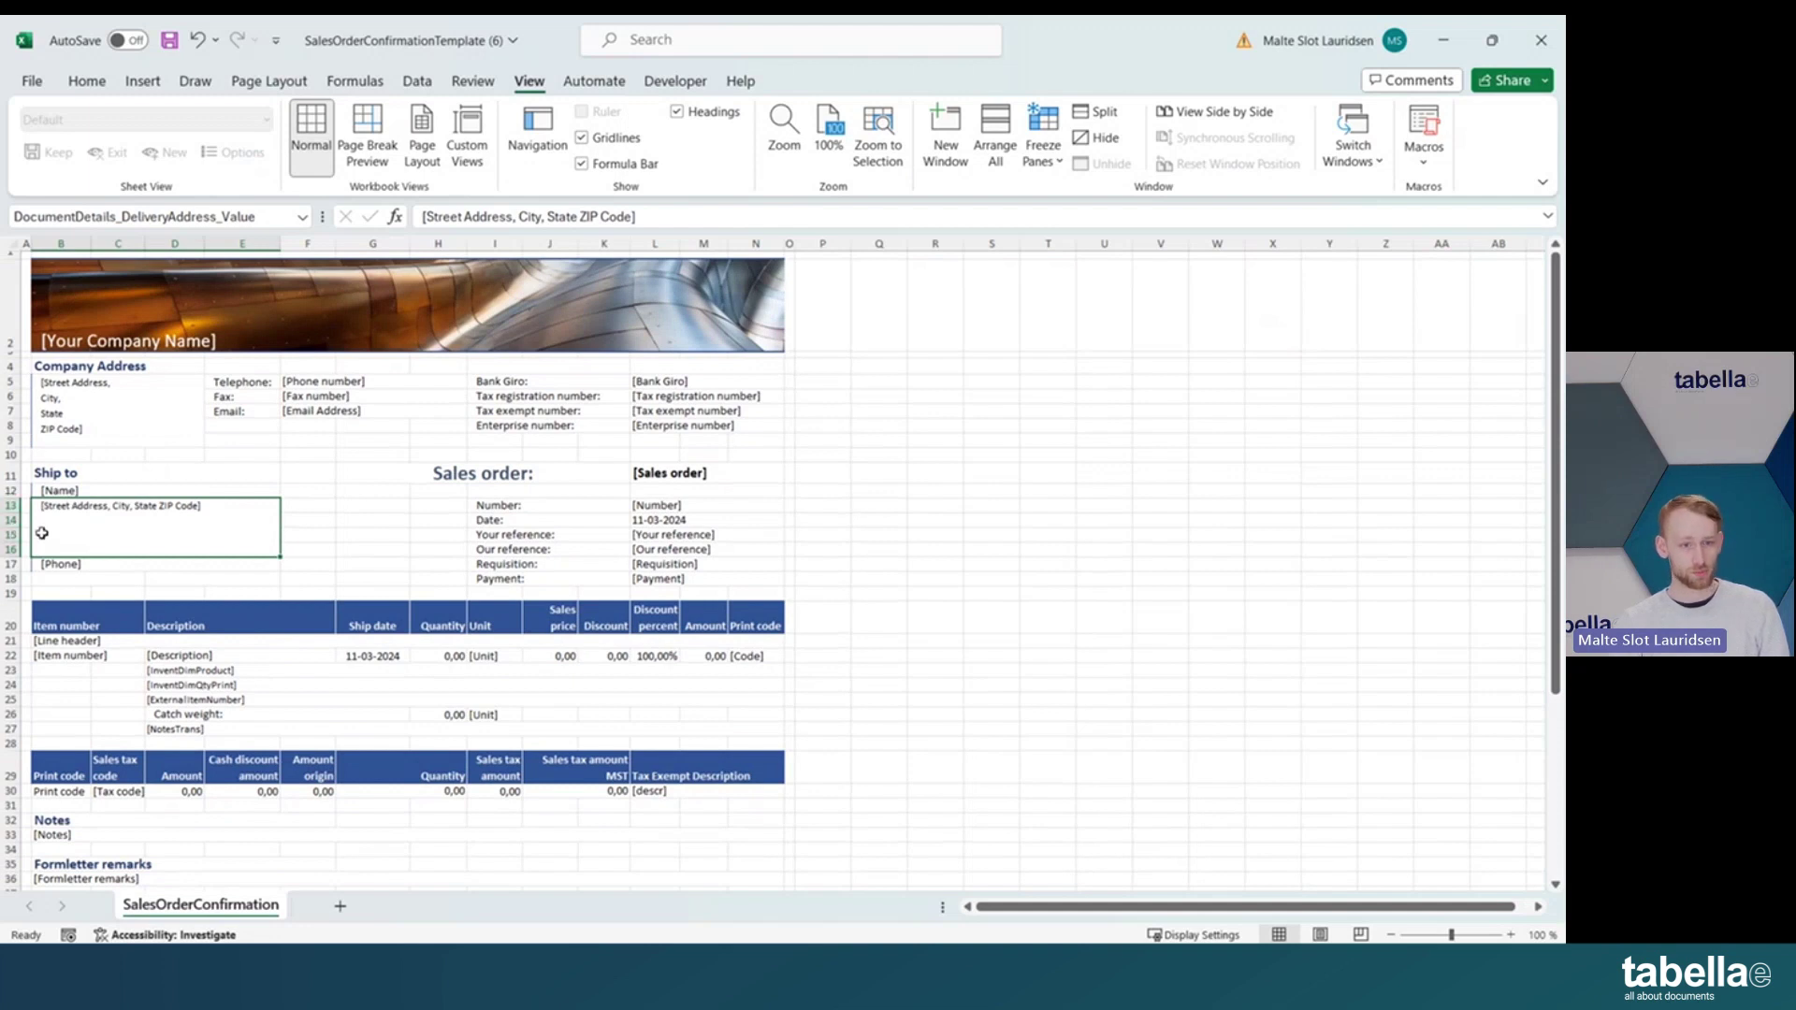
scroll(561, 524, "down", 1)
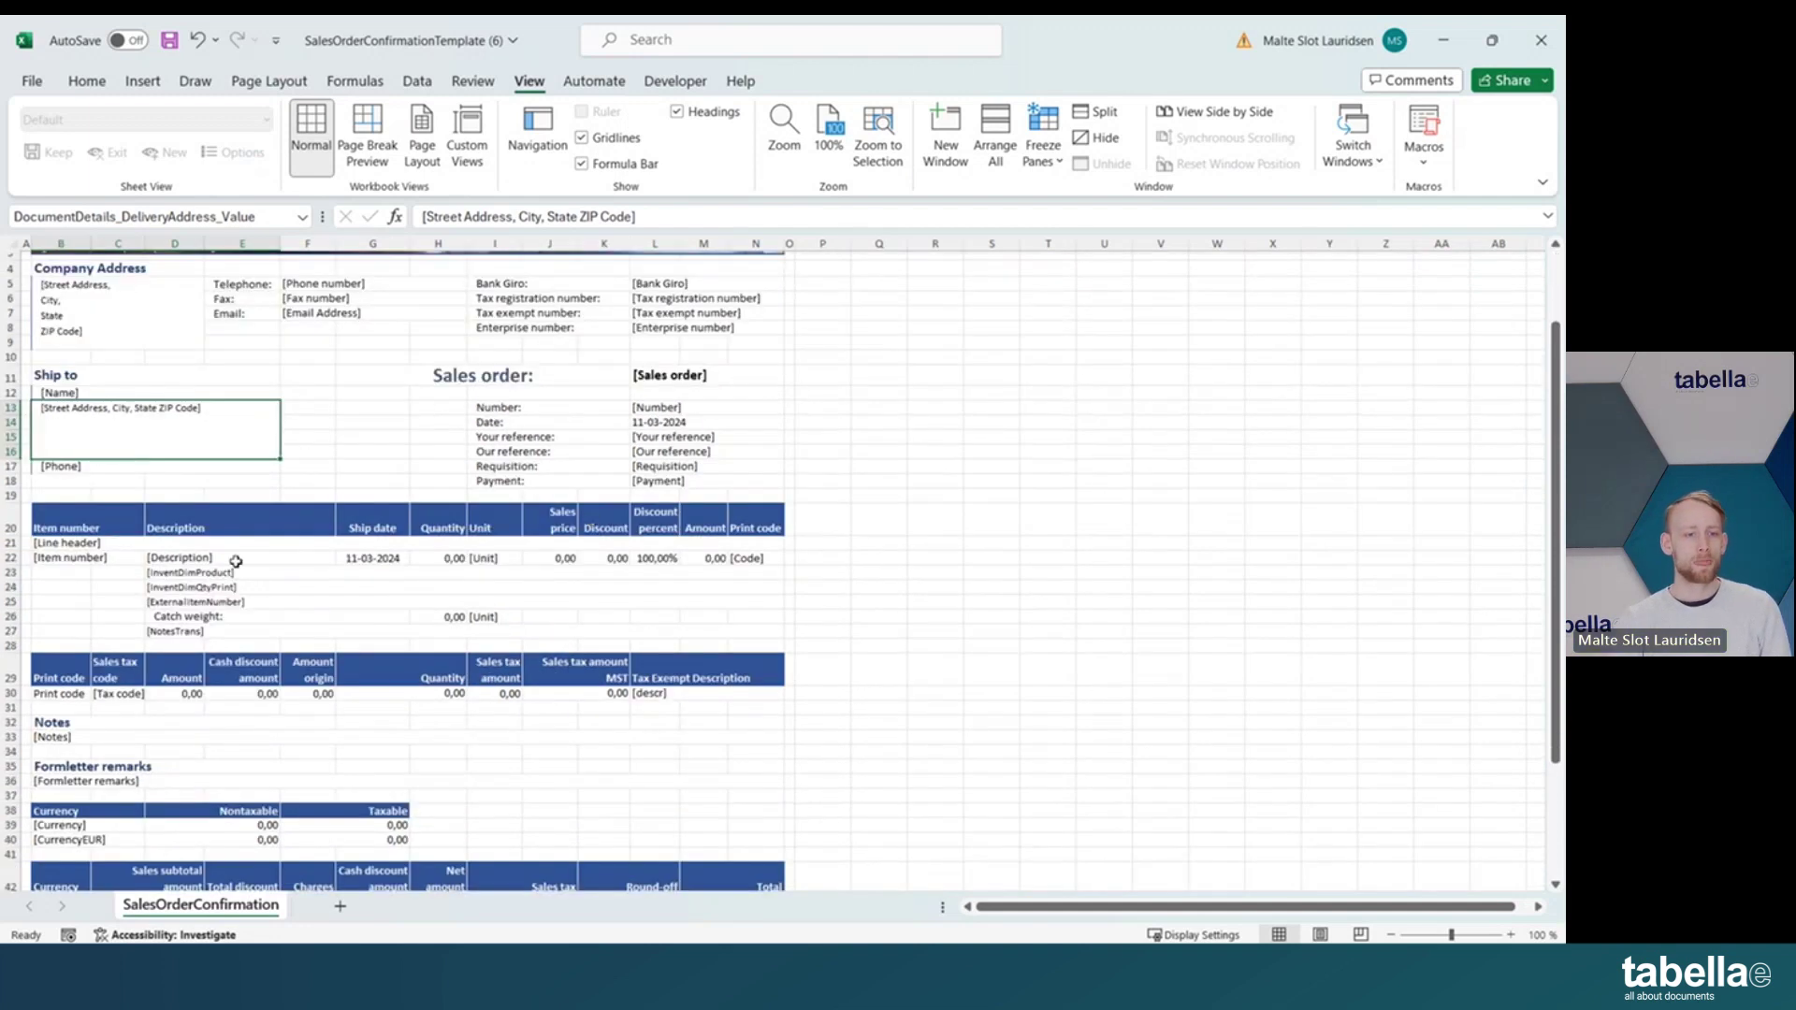
Examine the wrap and merge formatting of the order line cells in row 22, from Description through Discount
left_click(226, 559)
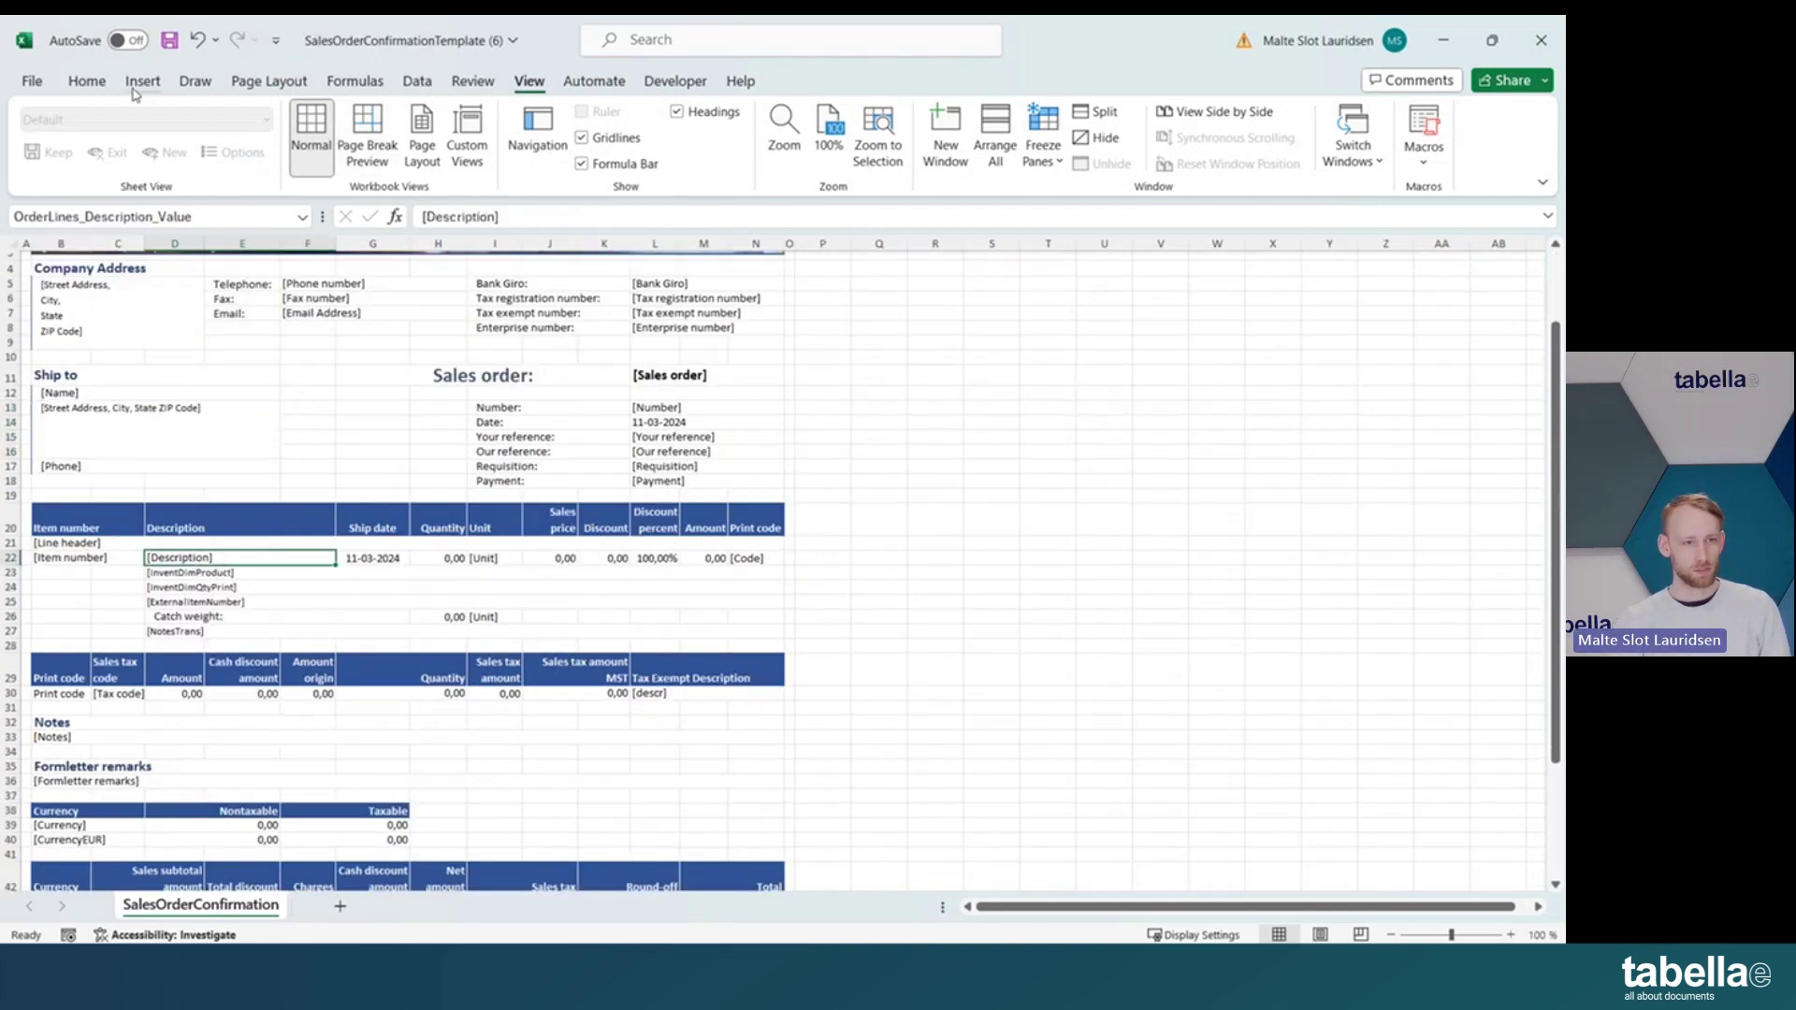
left_click(87, 82)
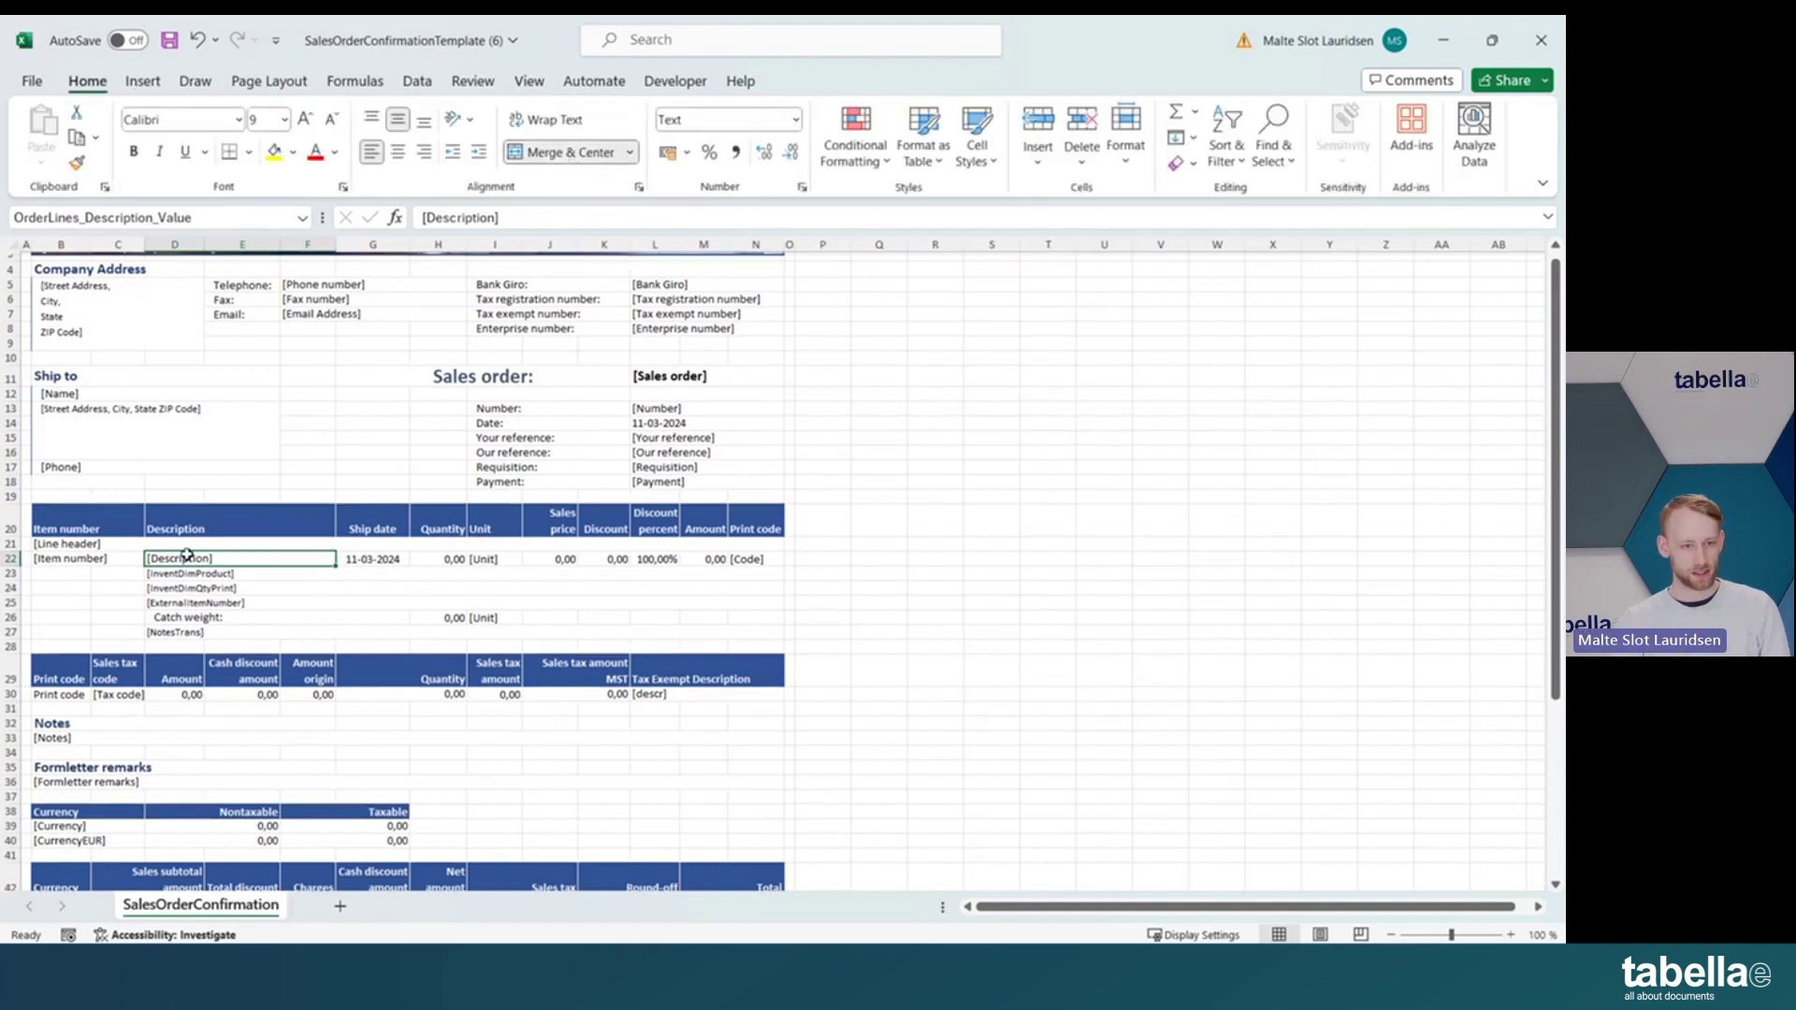
left_click(379, 558)
left_click(477, 558)
key("Right")
key("Right")
key("Right")
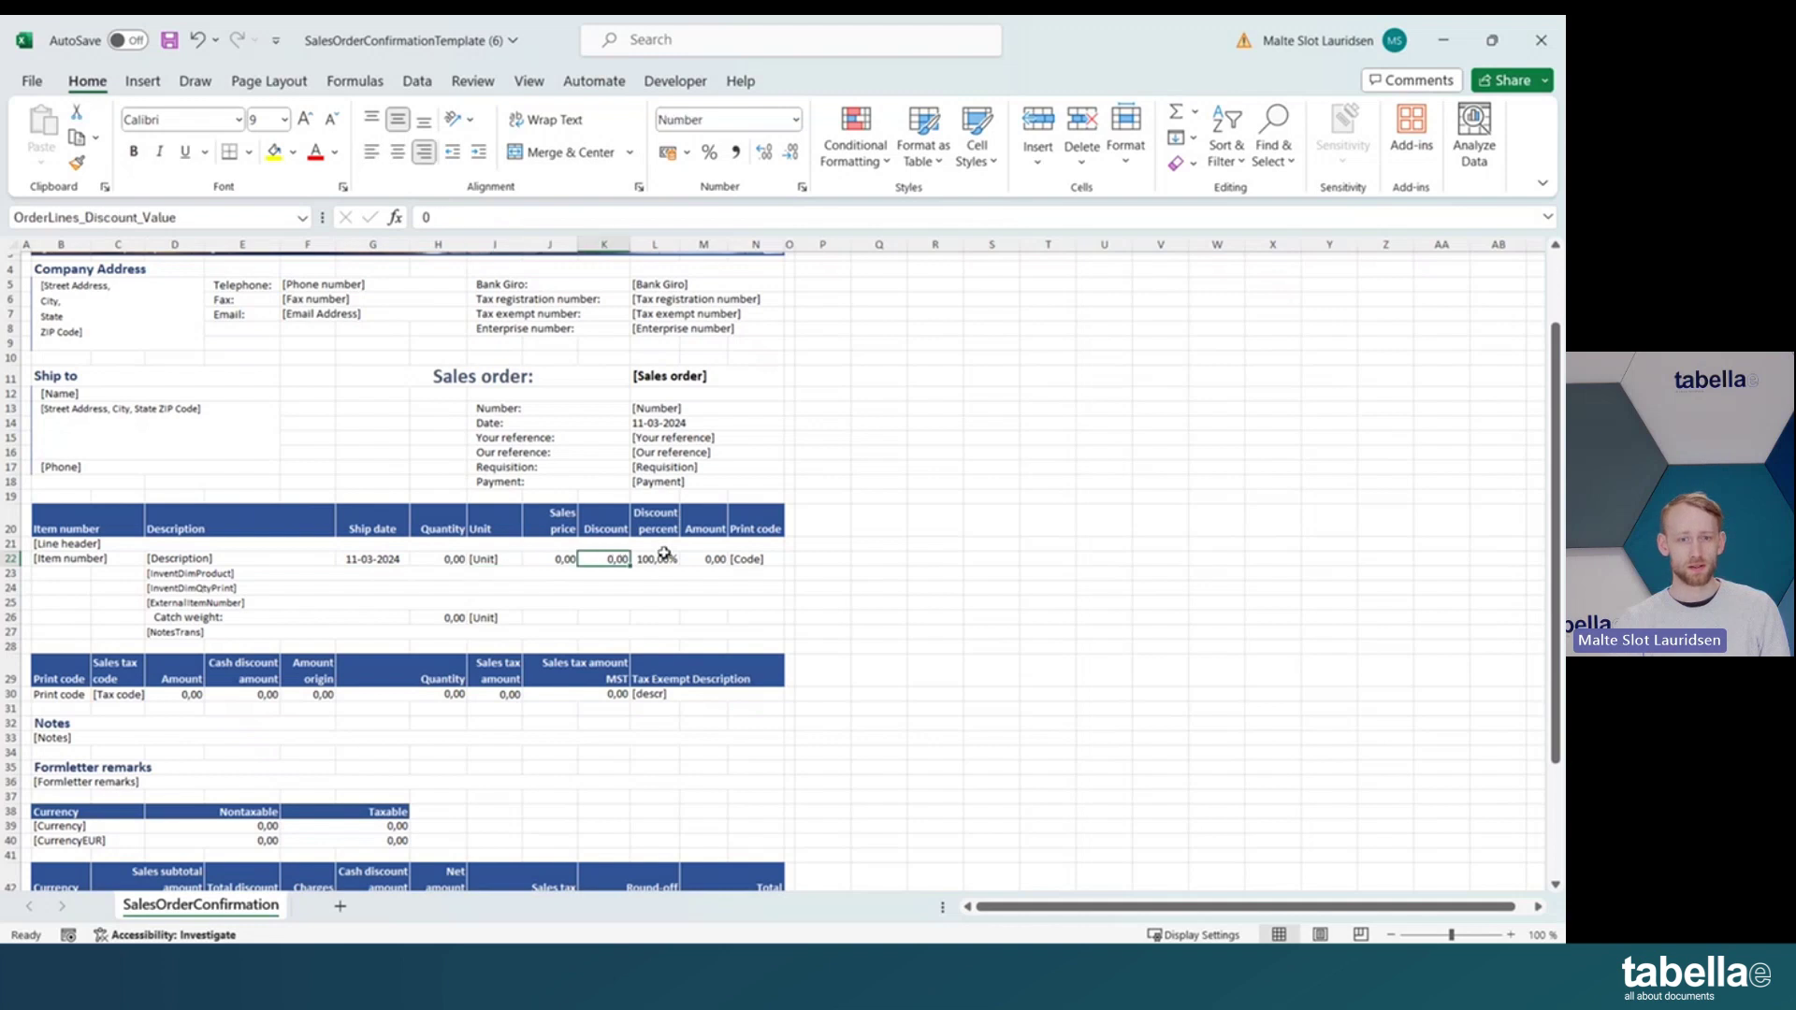
Examine the formatting of the Item number, Description and Ship date header cells and the template's lower sections
left_click(92, 530)
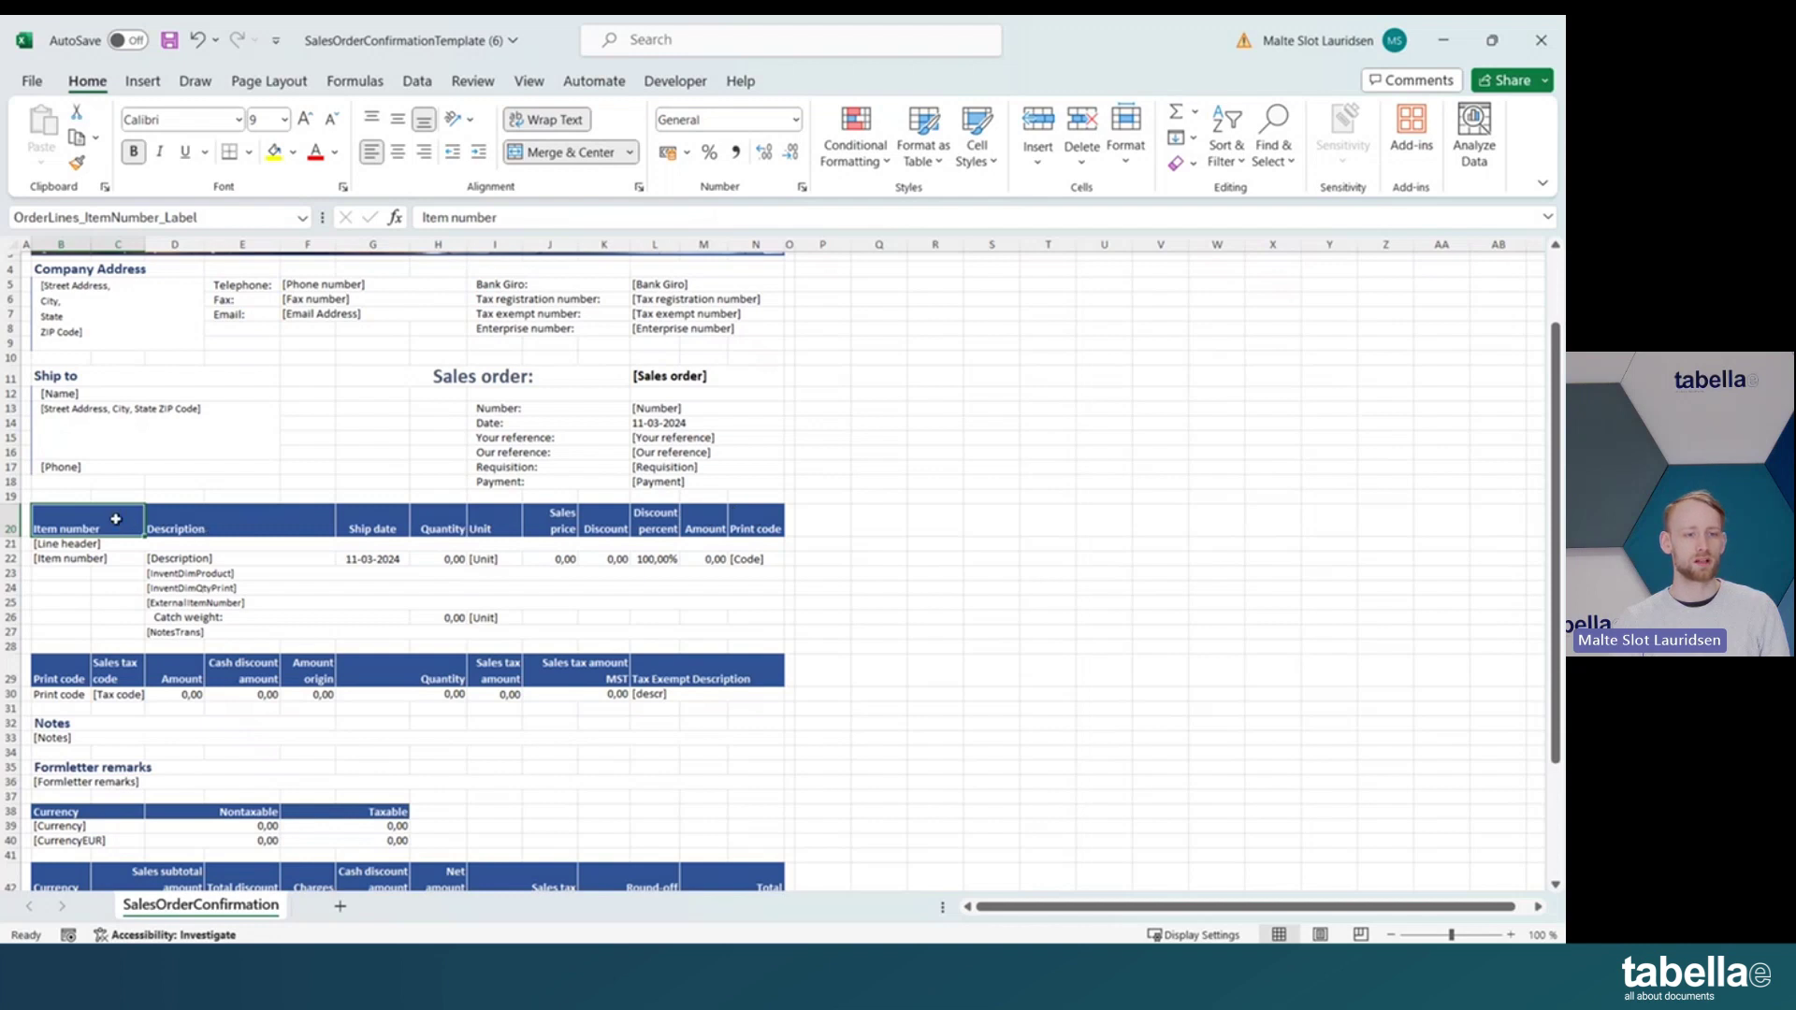
left_click(307, 527)
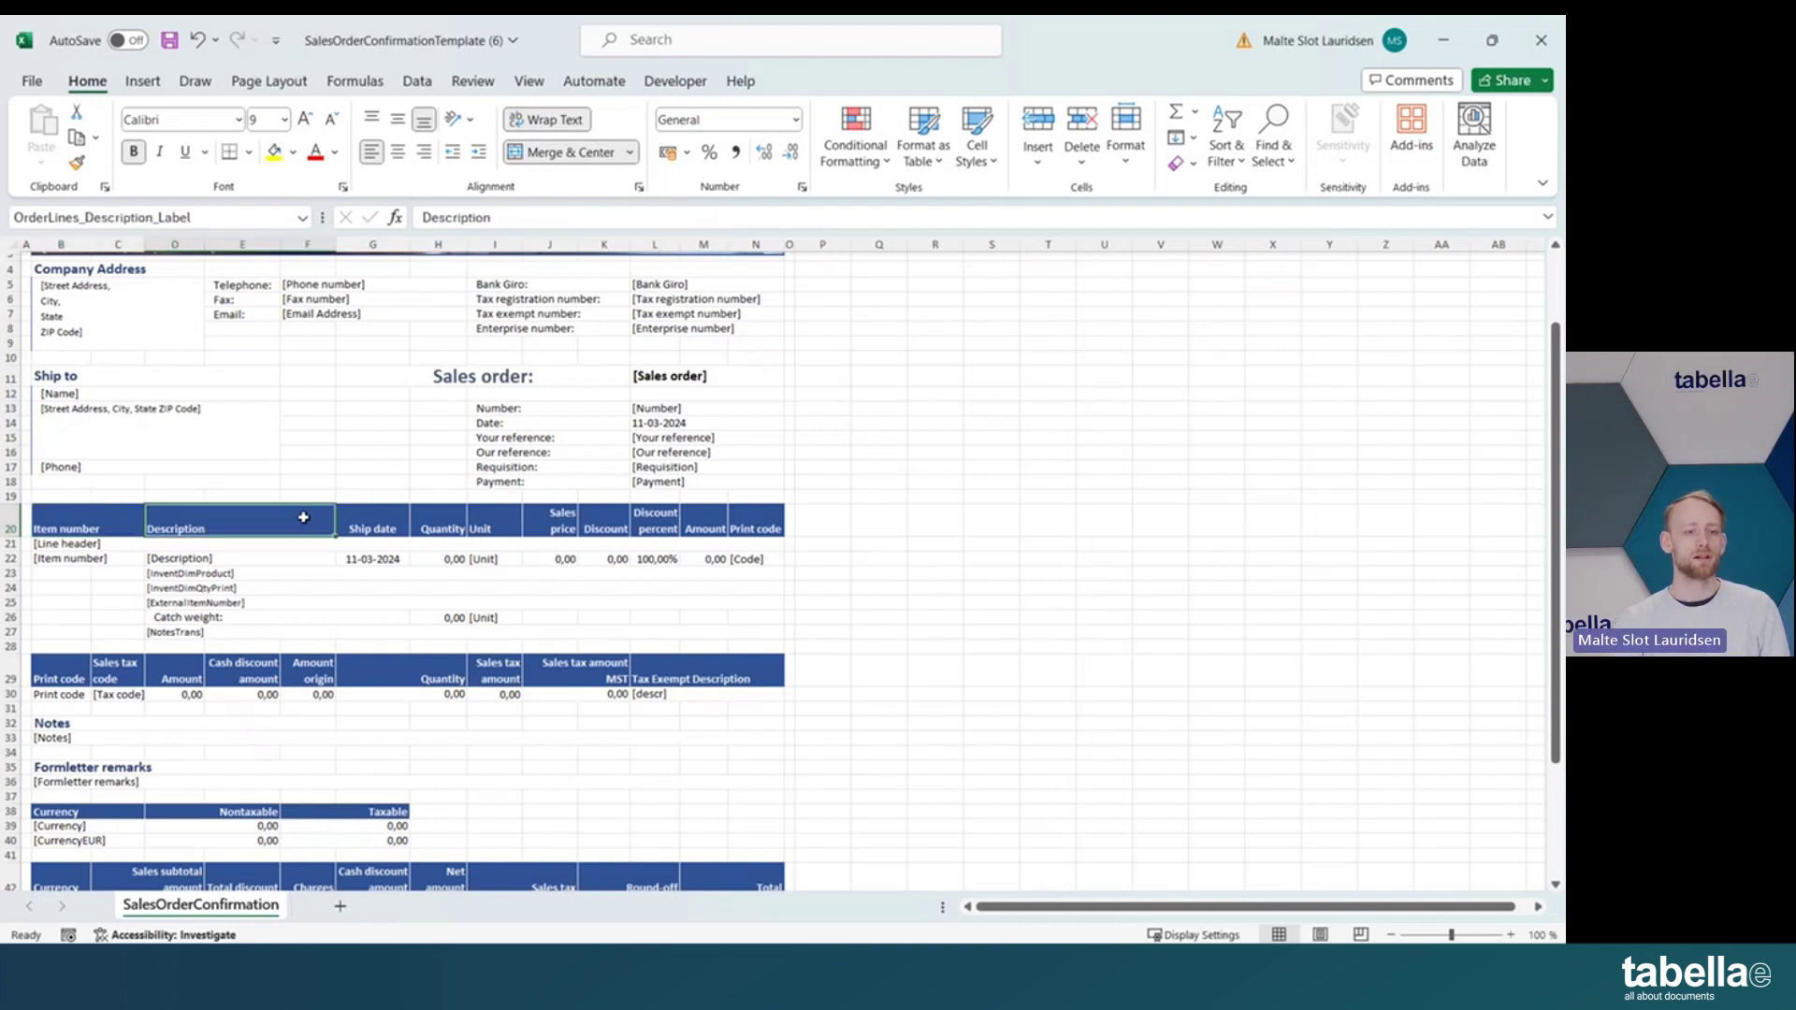
left_click(399, 523)
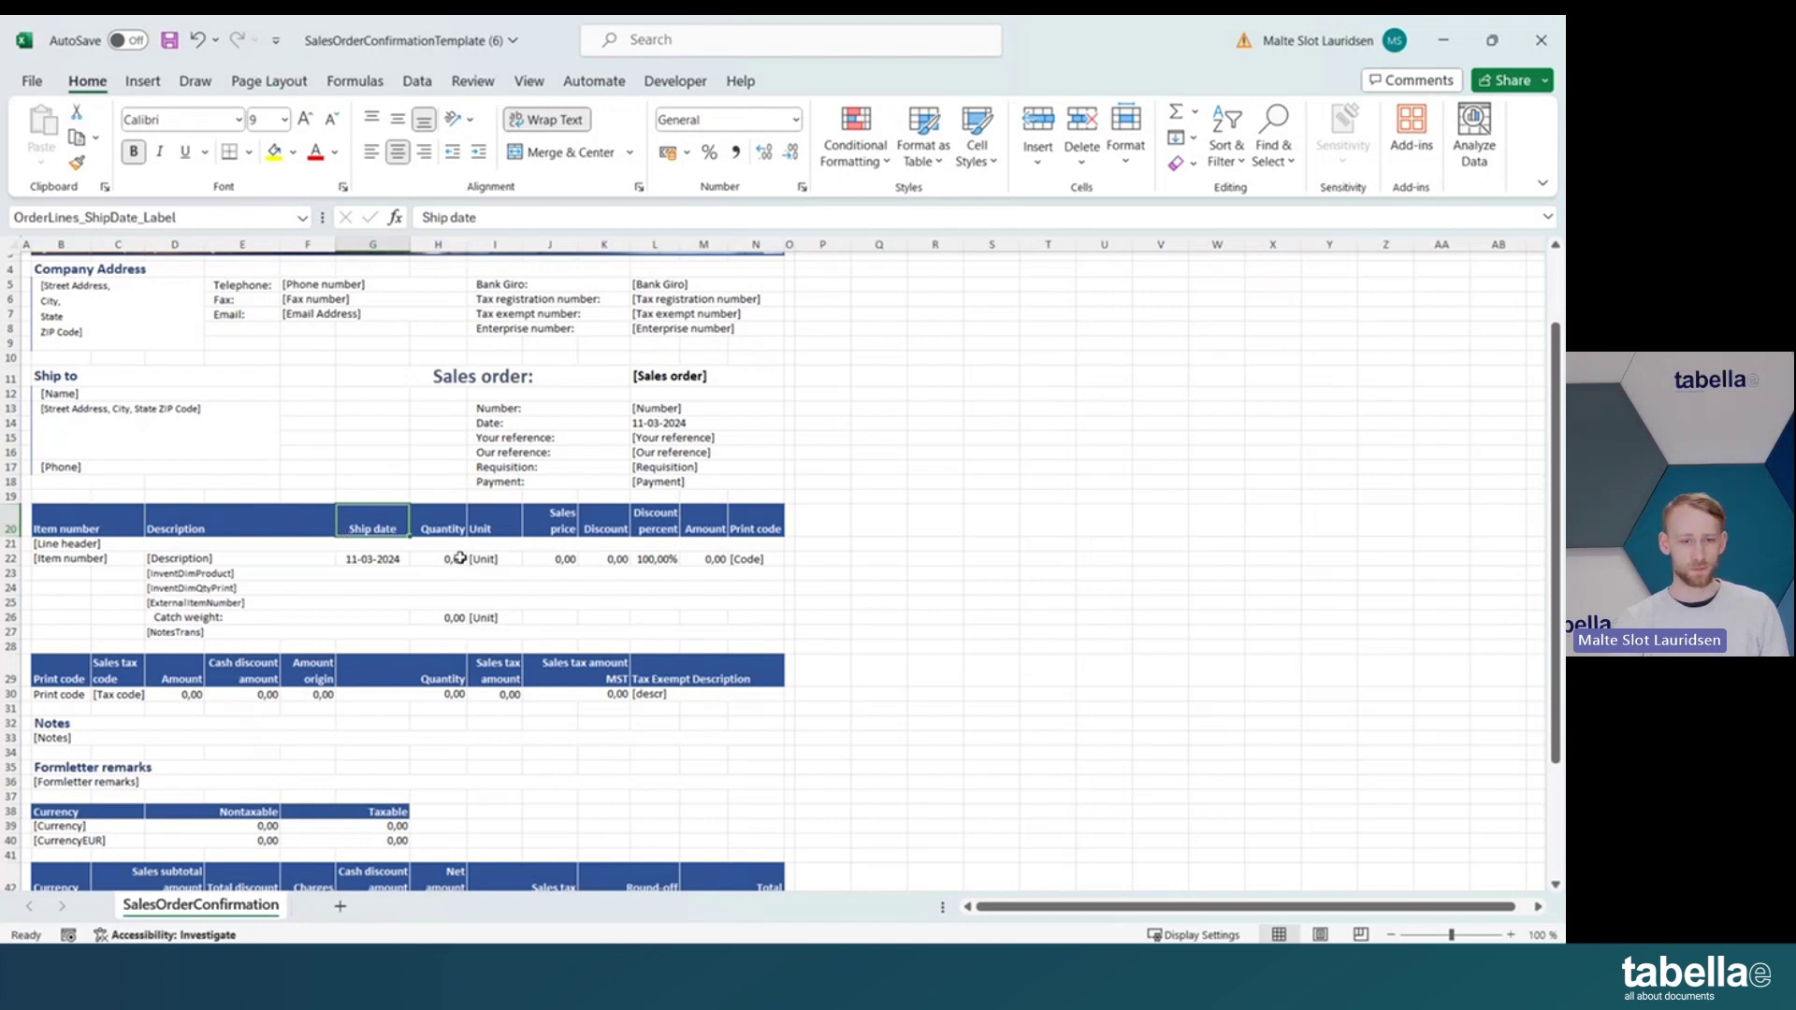
scroll(432, 561, "down", 5)
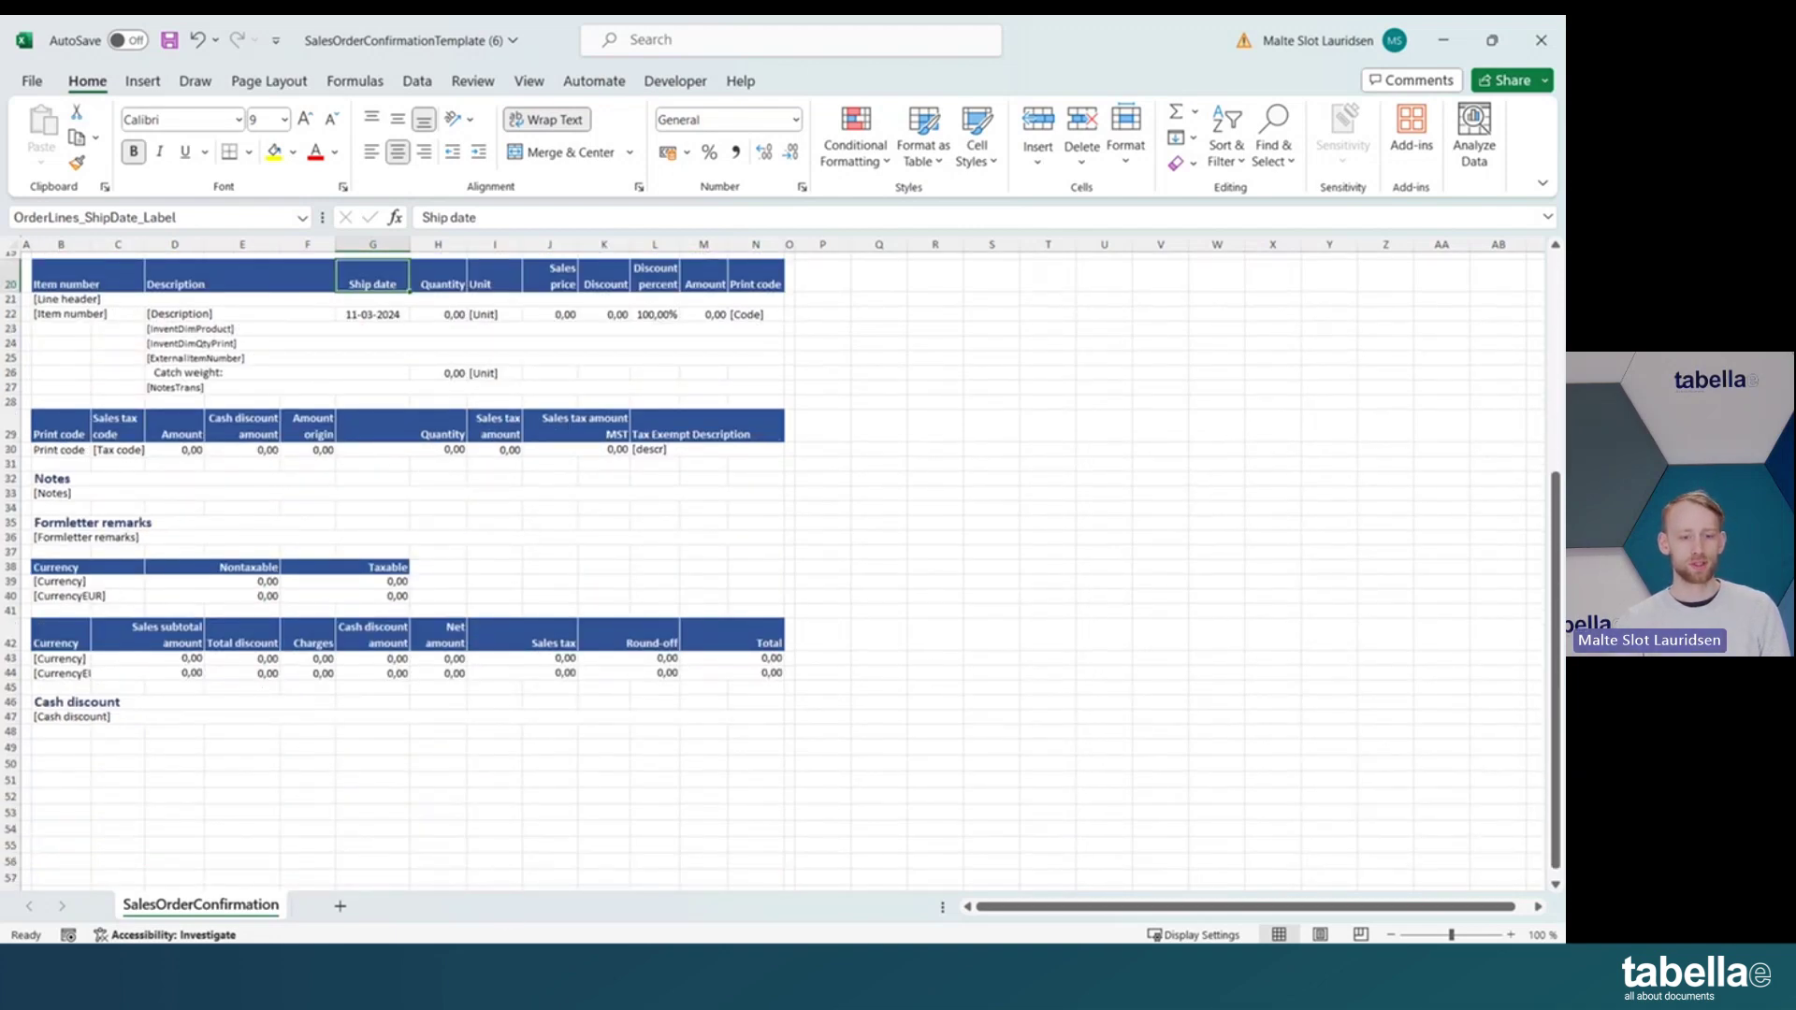
Switch to Finance and Operations, generate the sales order confirmation dated 2/28/2024 and open the downloaded Excel file
left_click(442, 978)
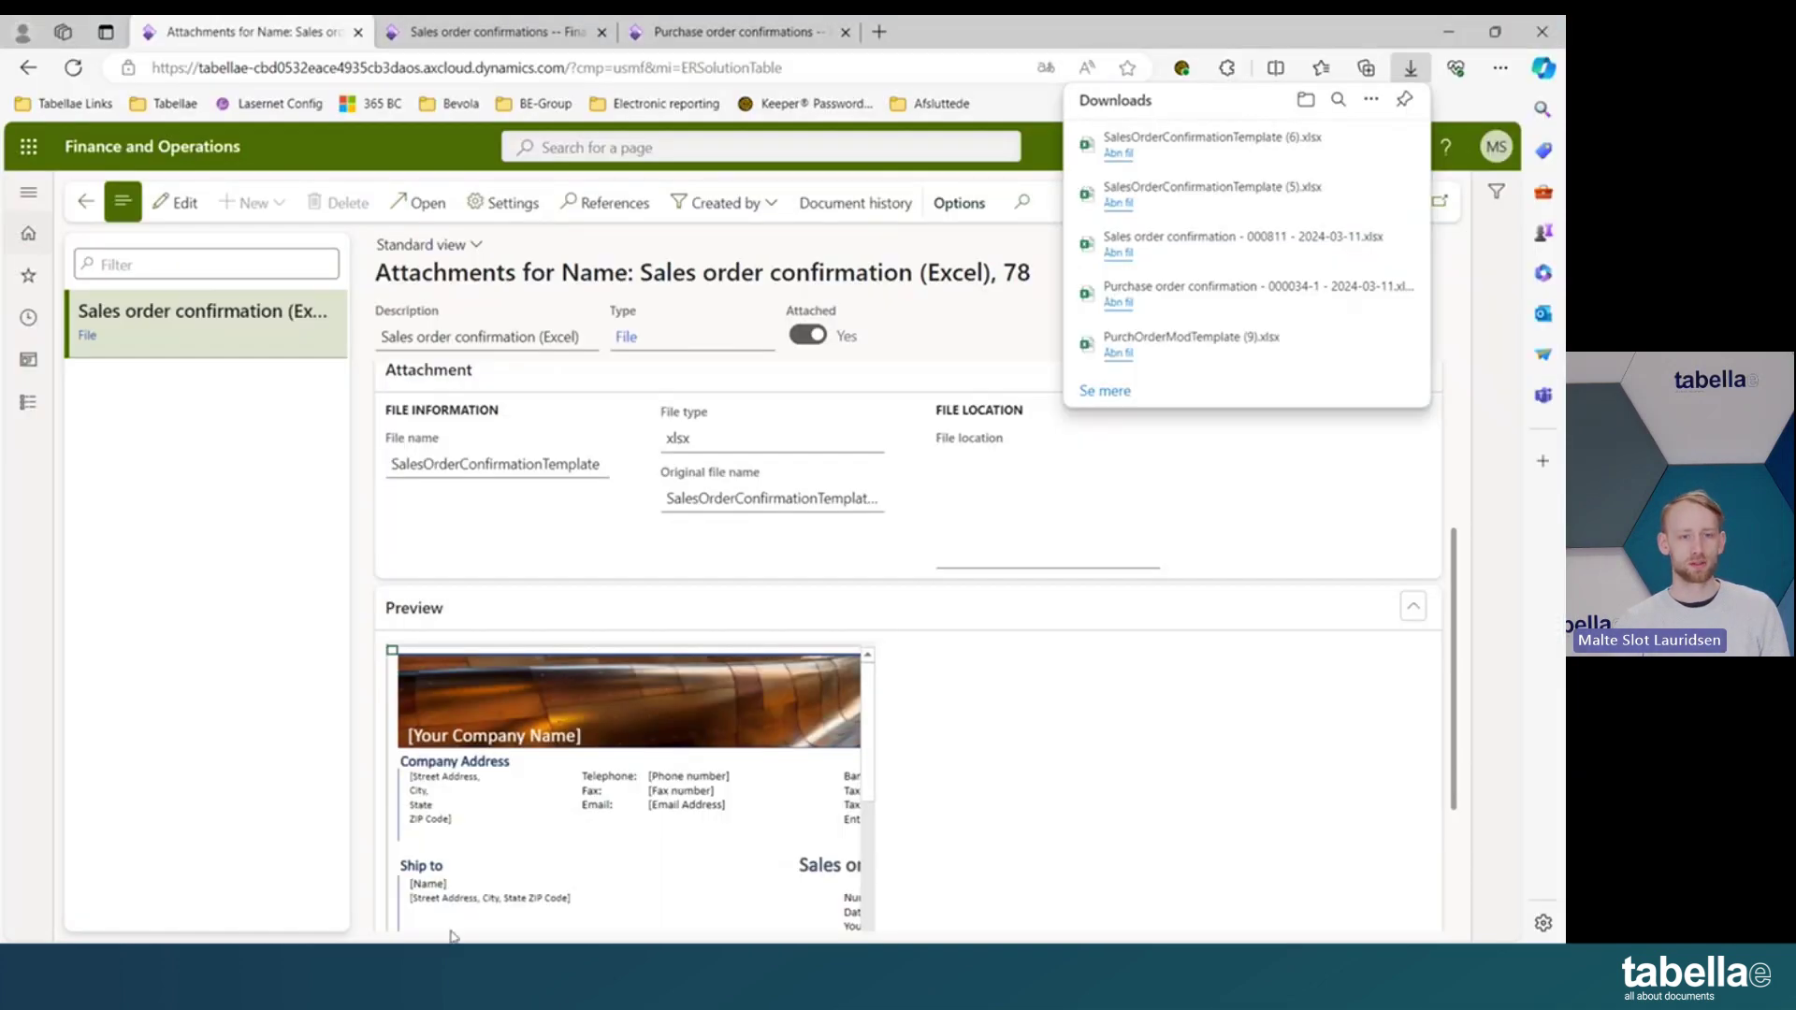
left_click(496, 31)
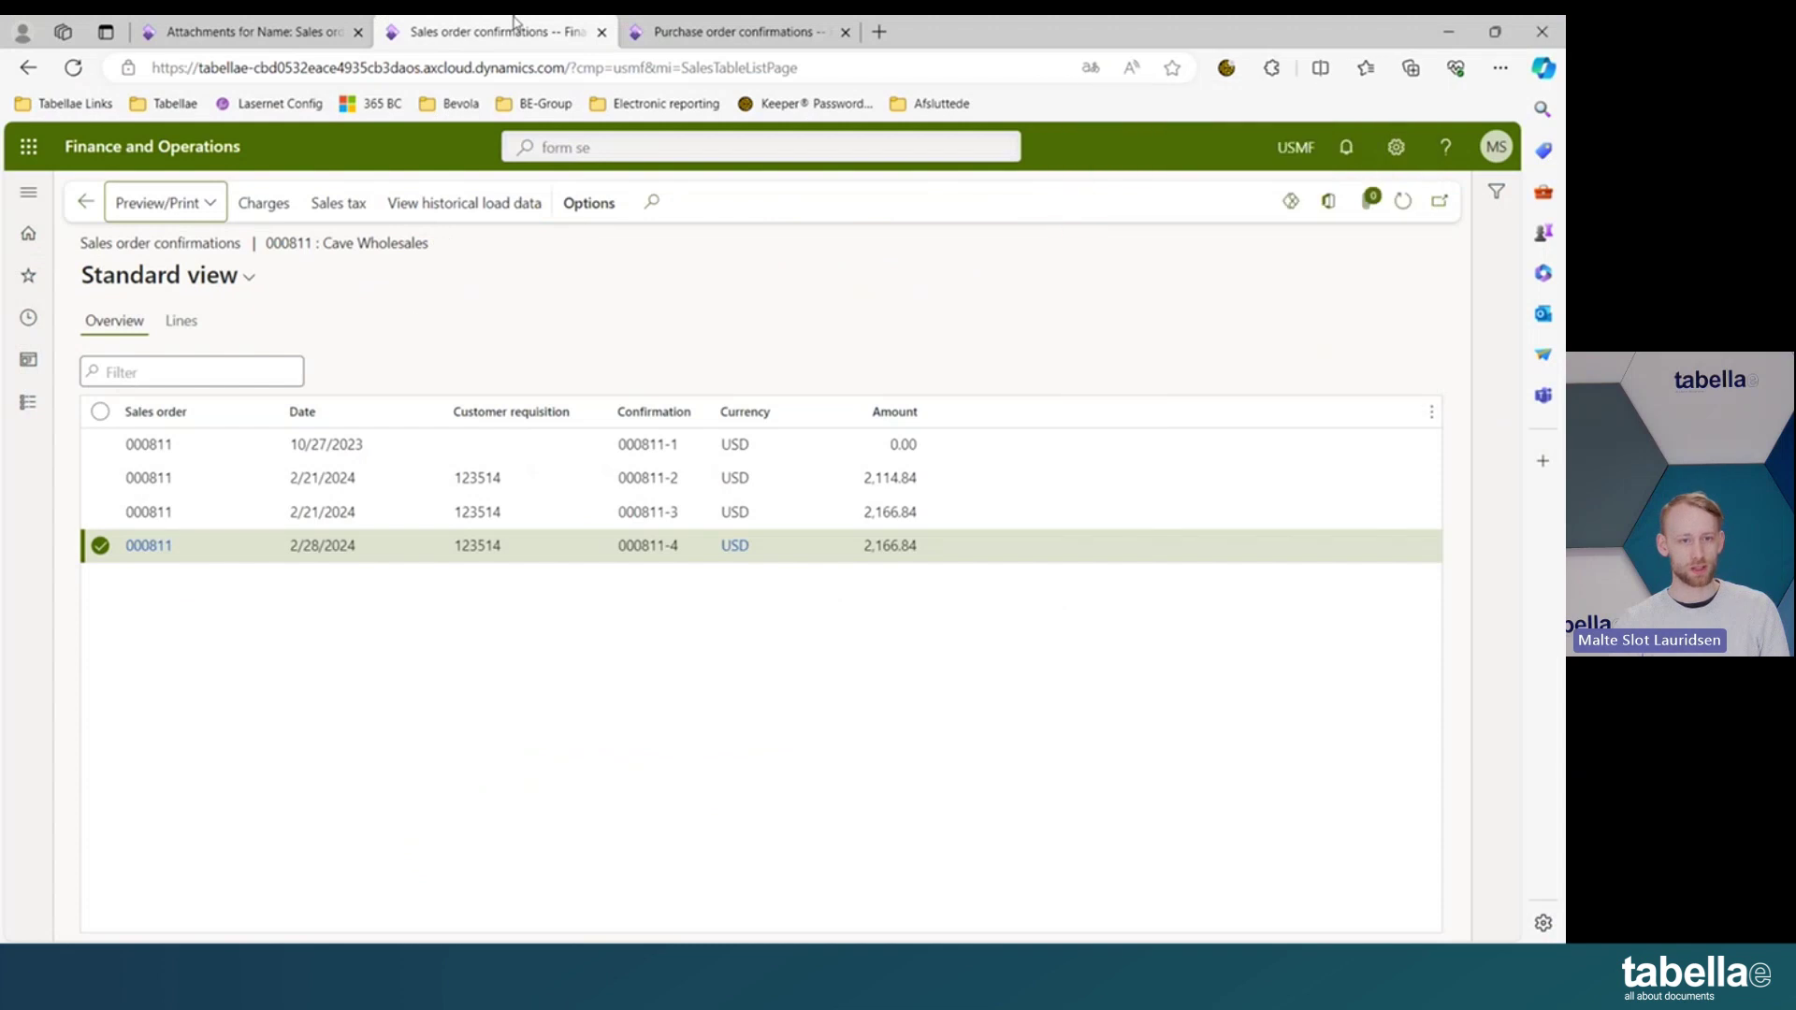
left_click(160, 213)
left_click(177, 270)
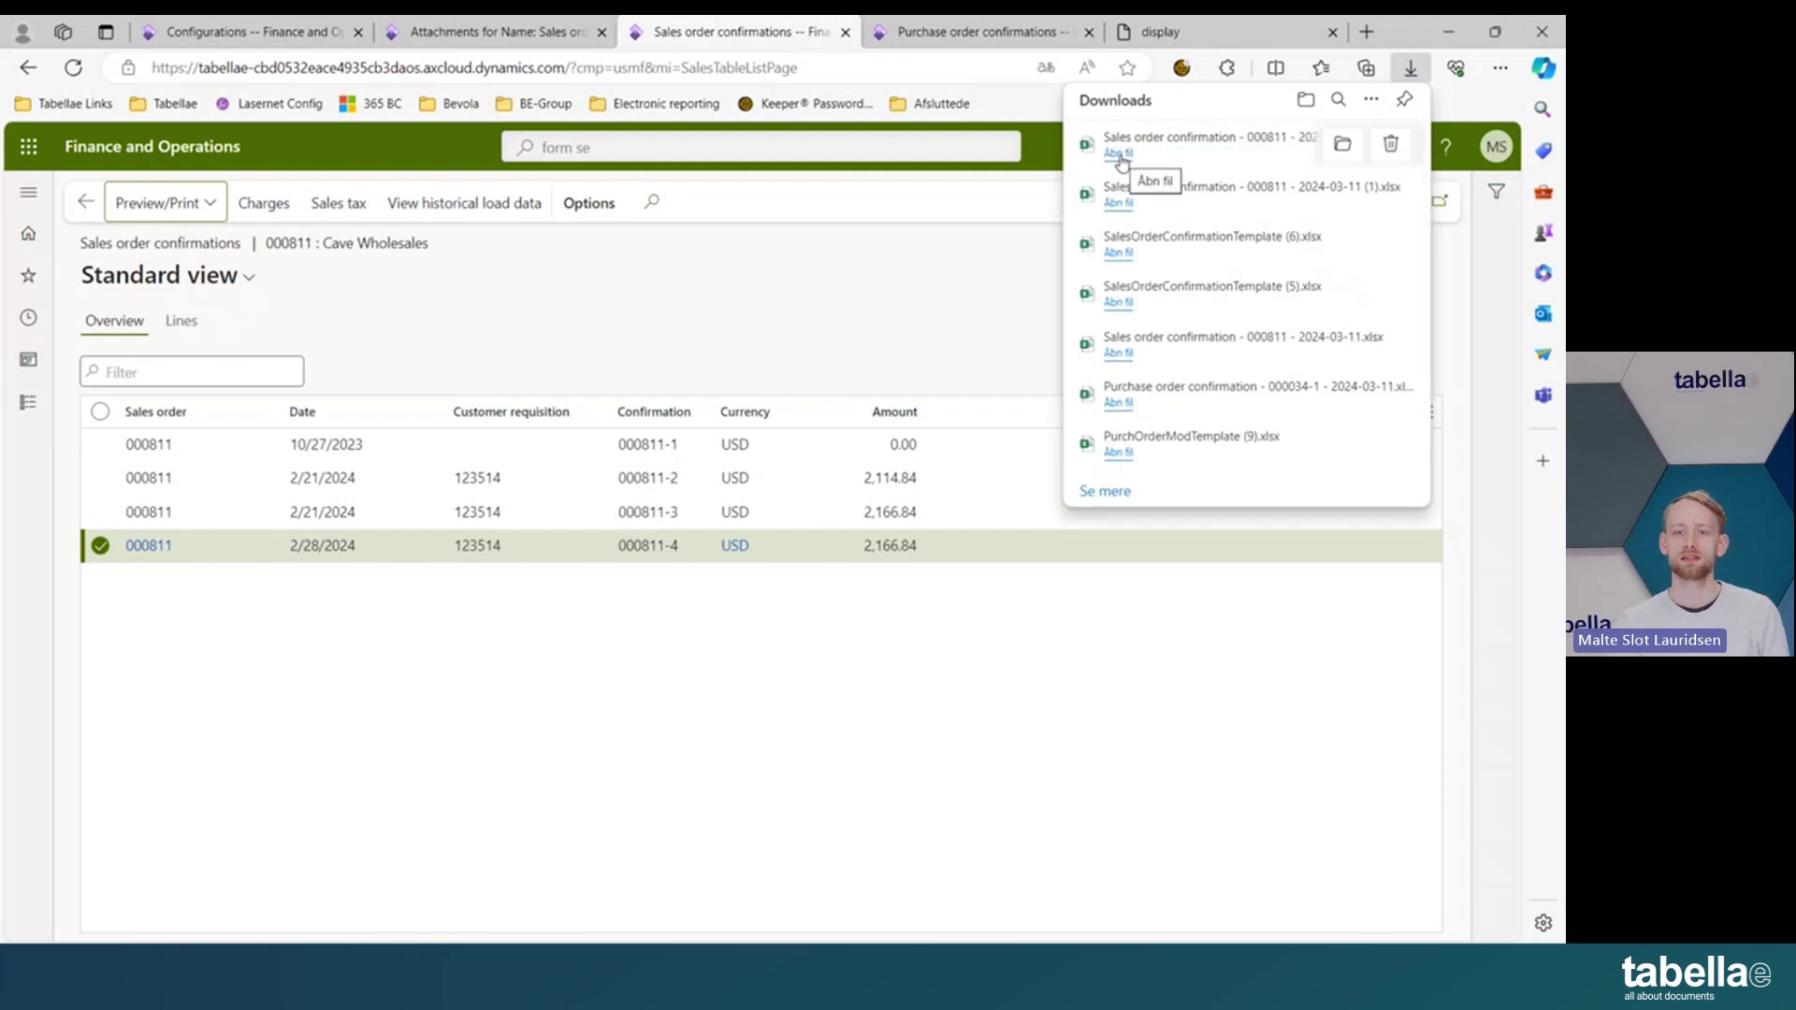
left_click(1118, 153)
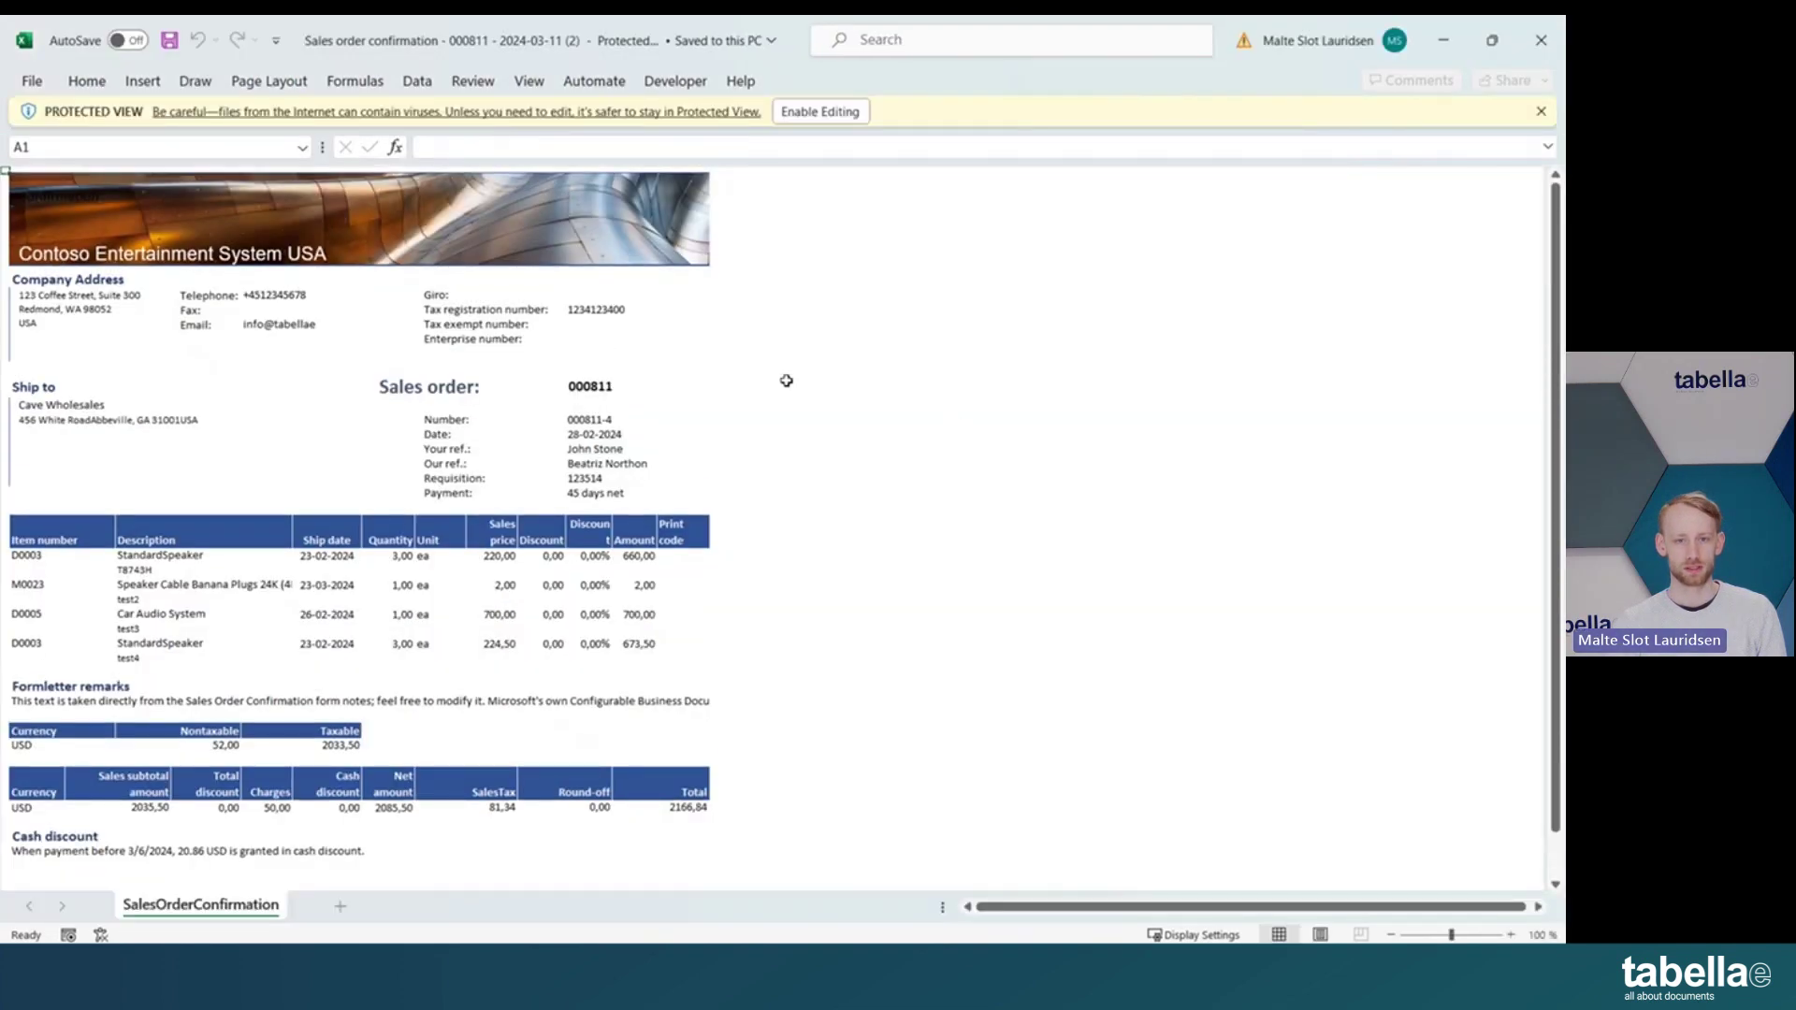
Enable editing of the generated sales order confirmation and display it in Page Layout view
left_click(819, 111)
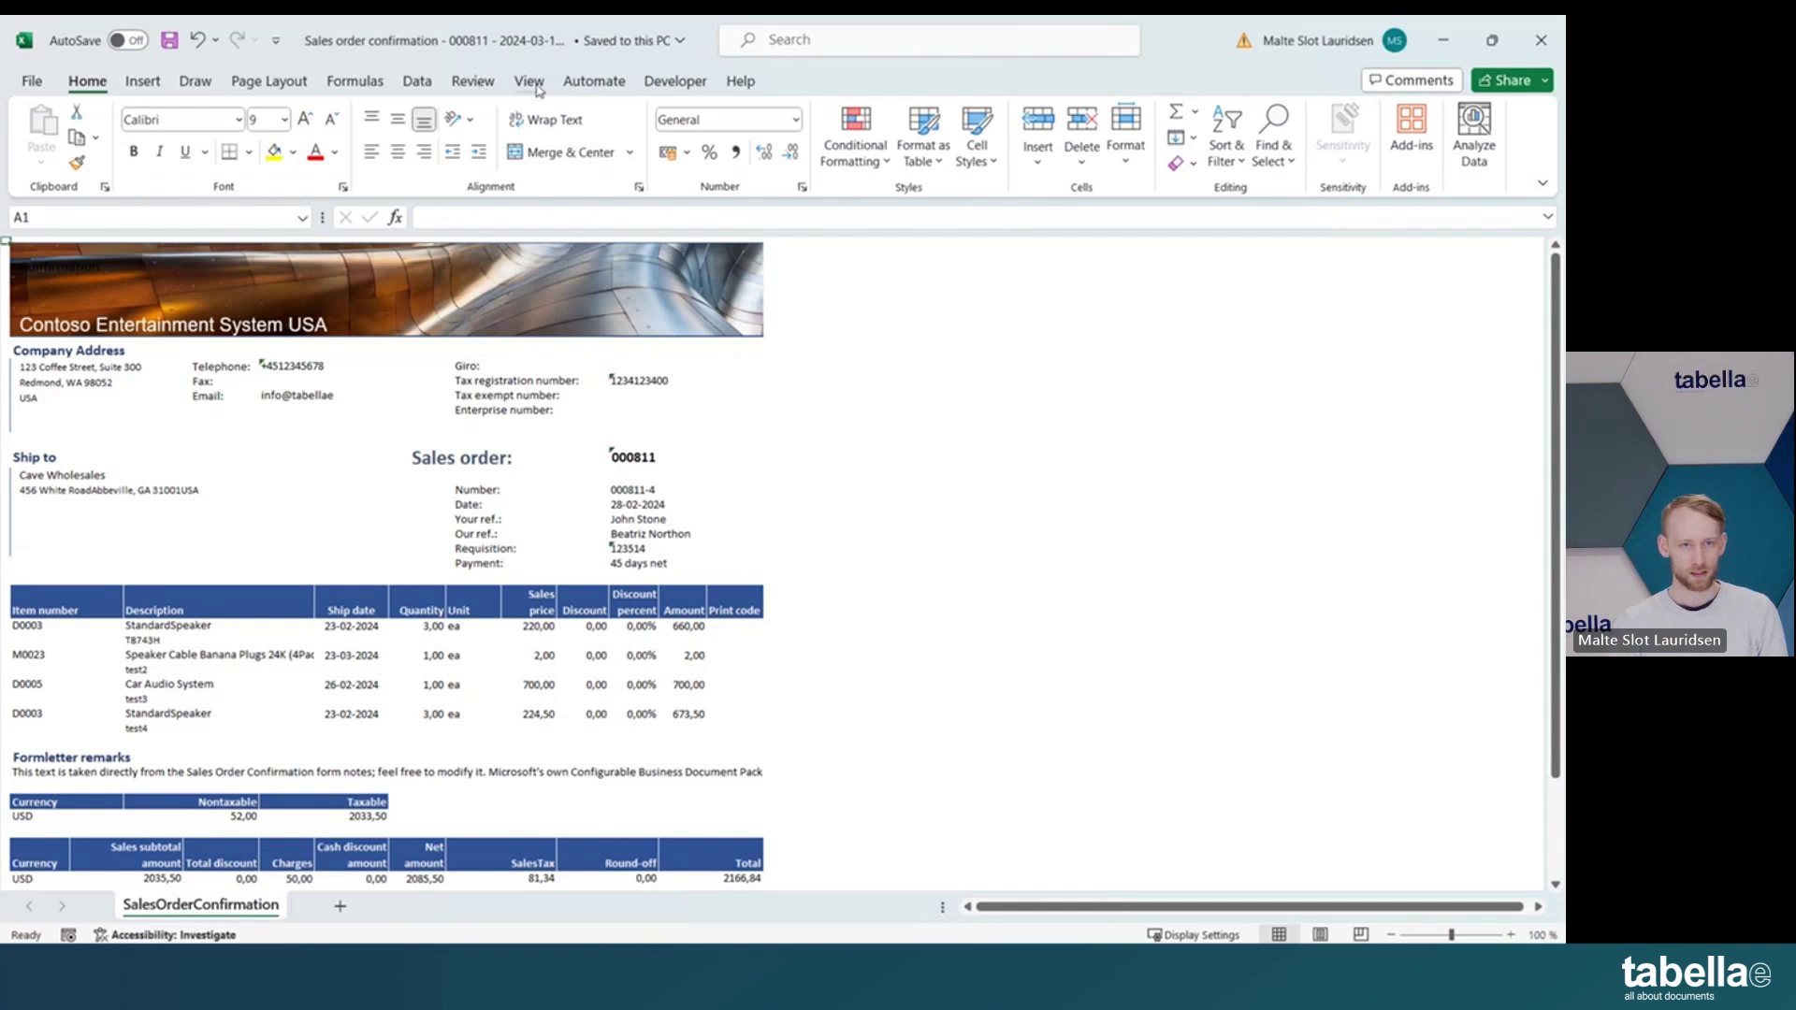
left_click(536, 88)
left_click(422, 139)
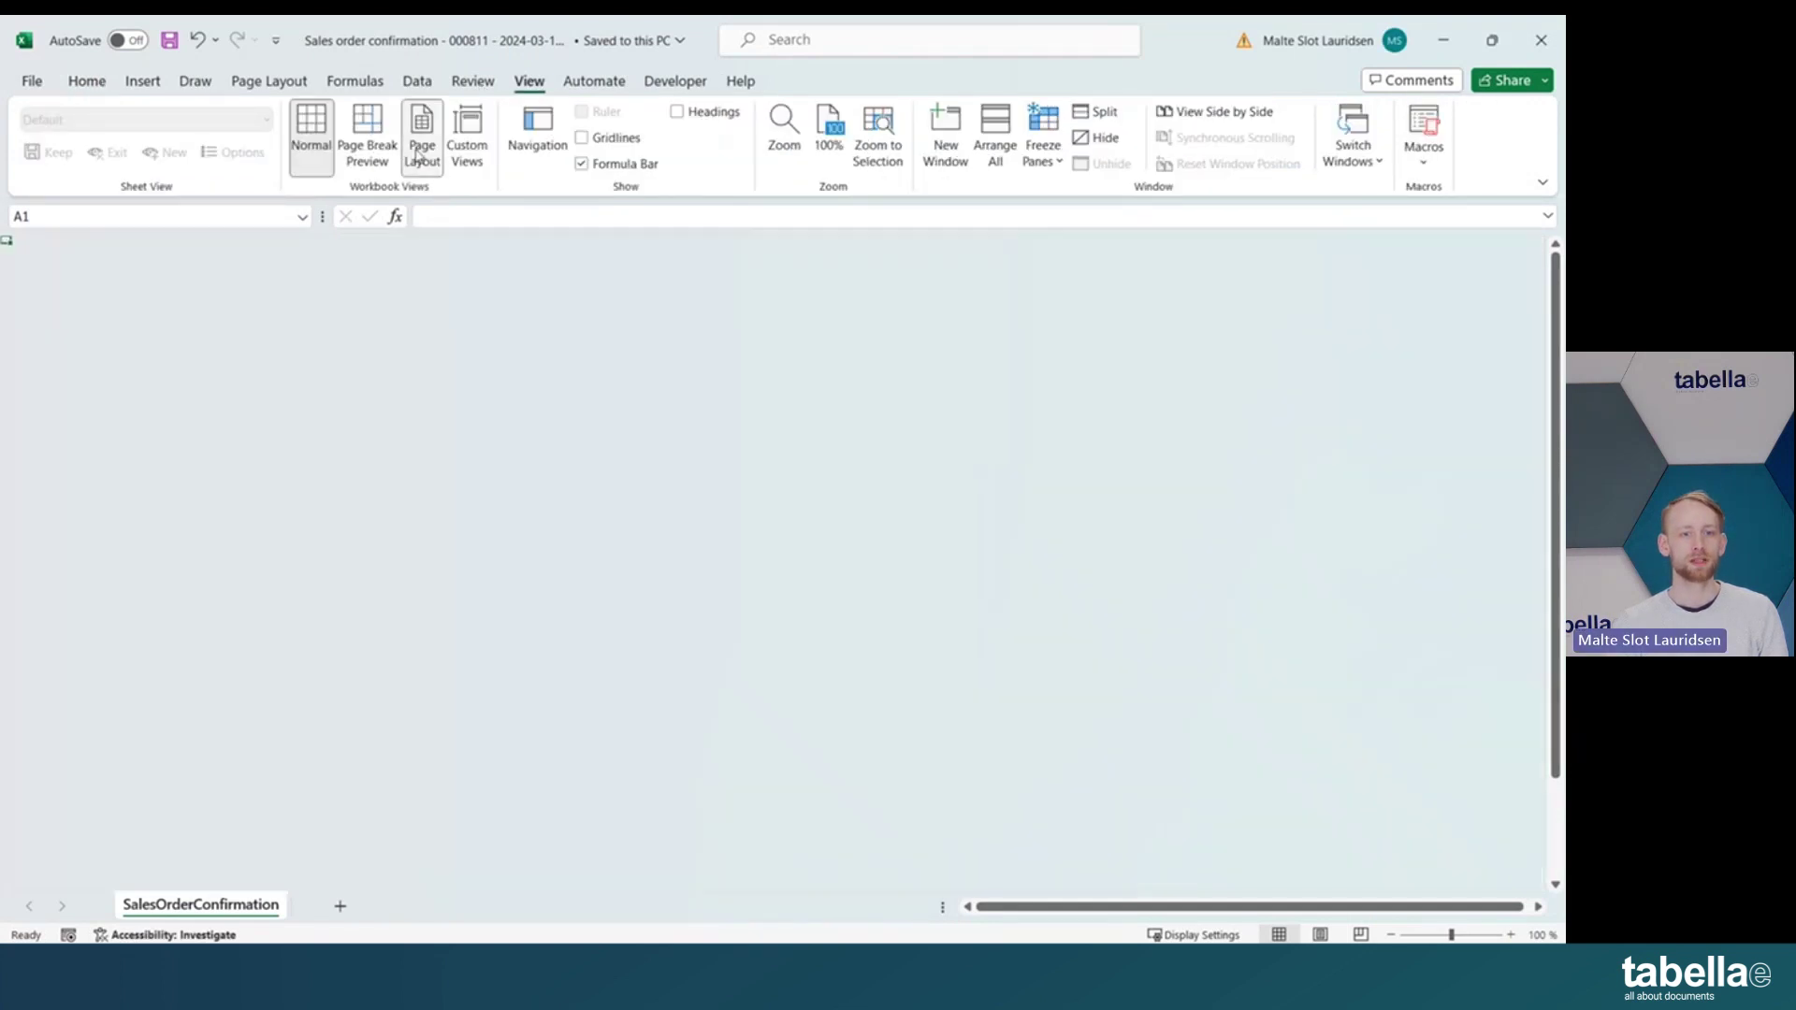
Display the gridlines and the row and column headings in the generated sales order confirmation
left_click(610, 139)
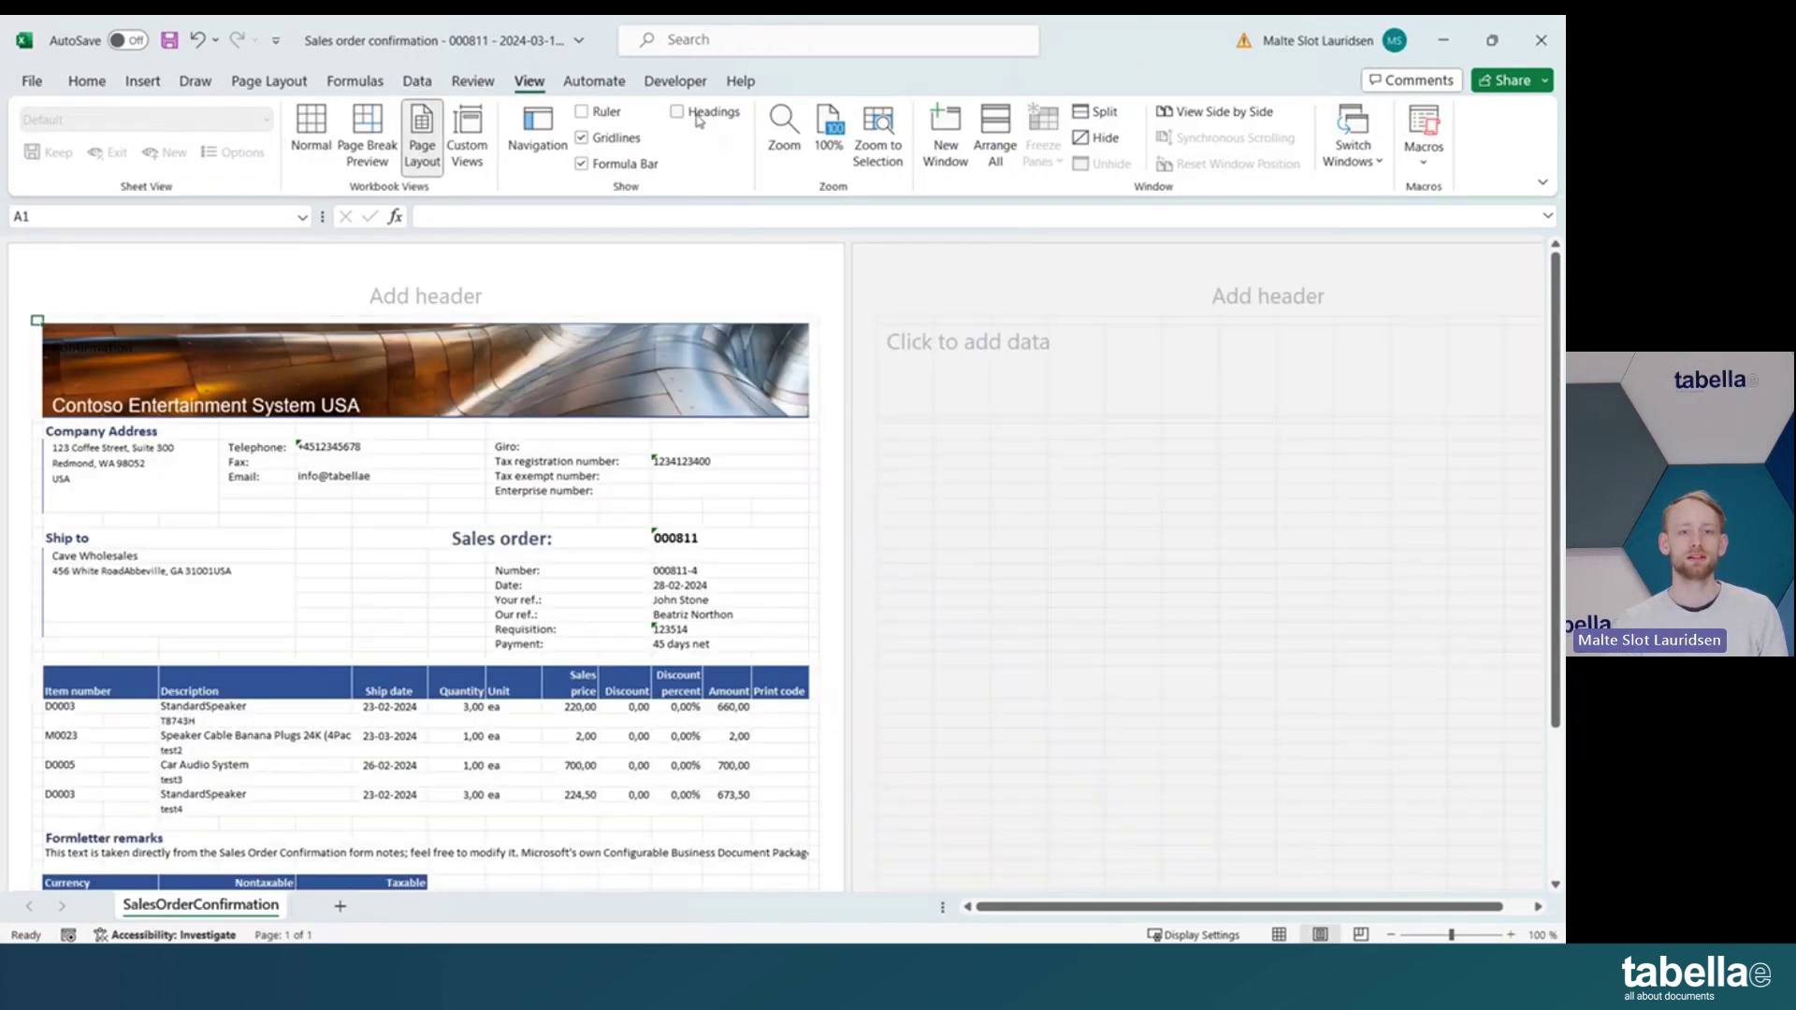
left_click(700, 114)
scroll(608, 496, "down", 5)
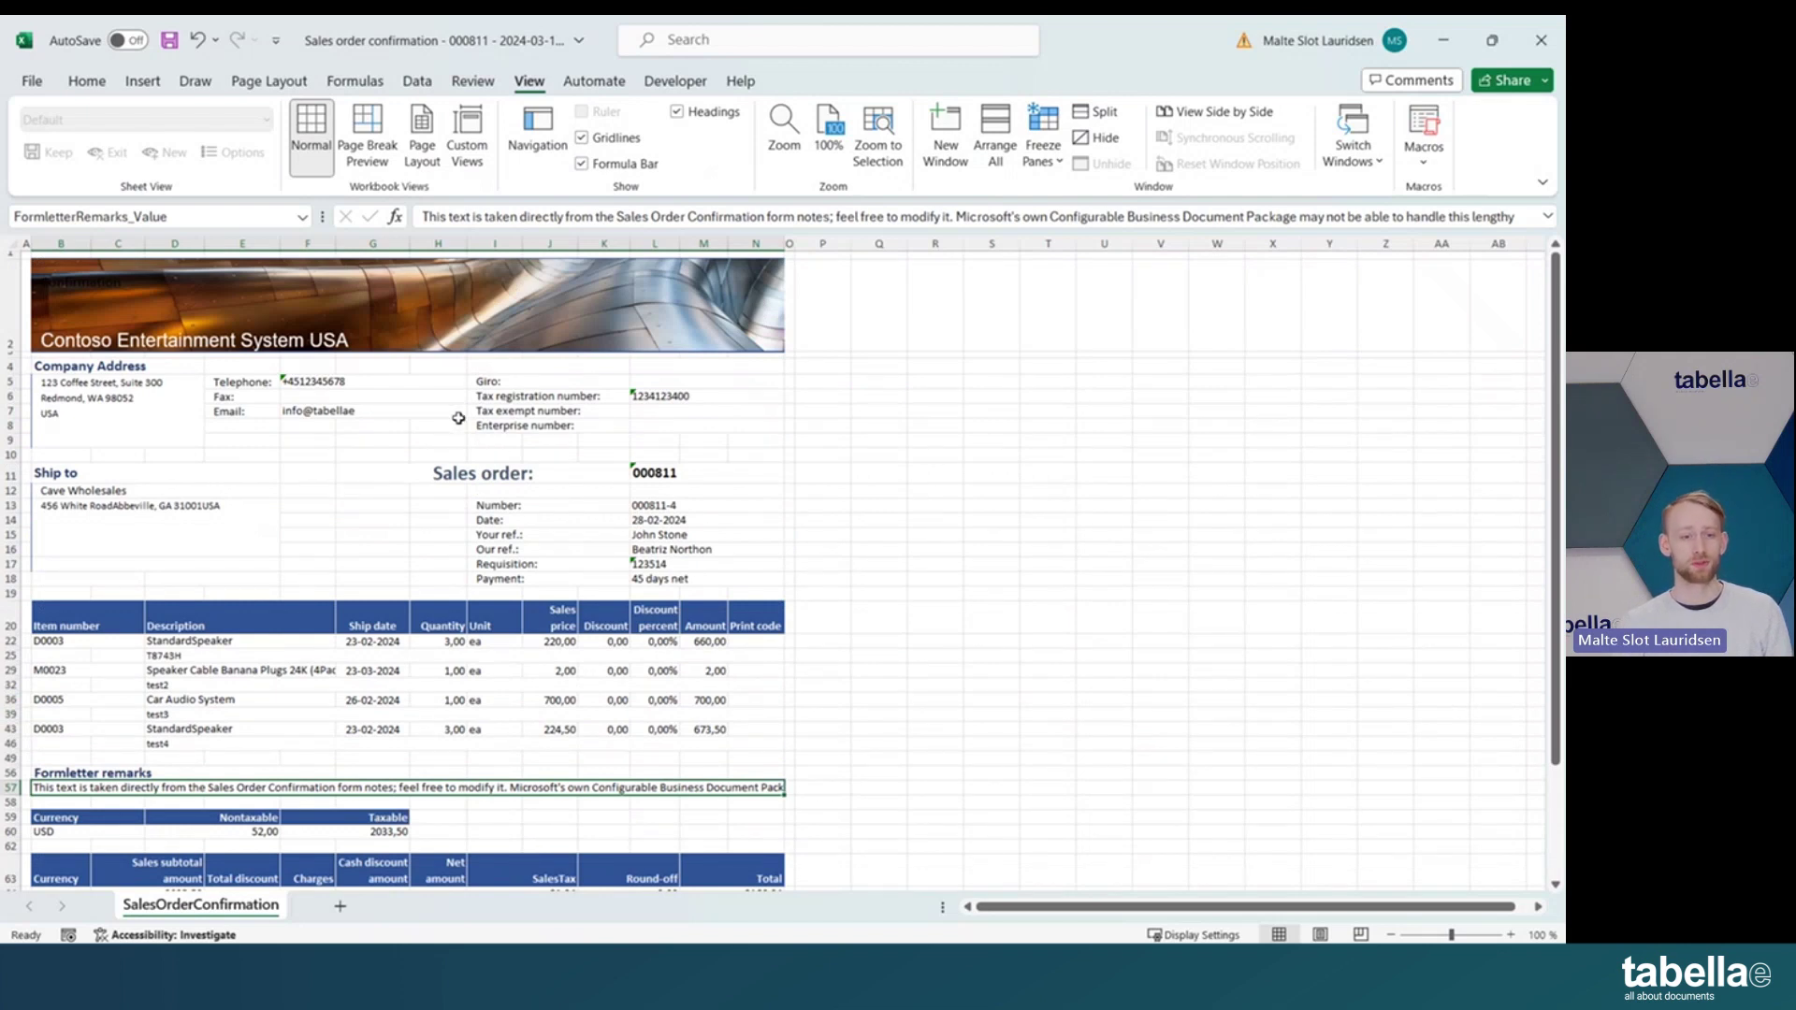
Examine how the item description in row 29 and the Formletter remarks text in row 57 fit their cells
scroll(458, 418, "down", 2)
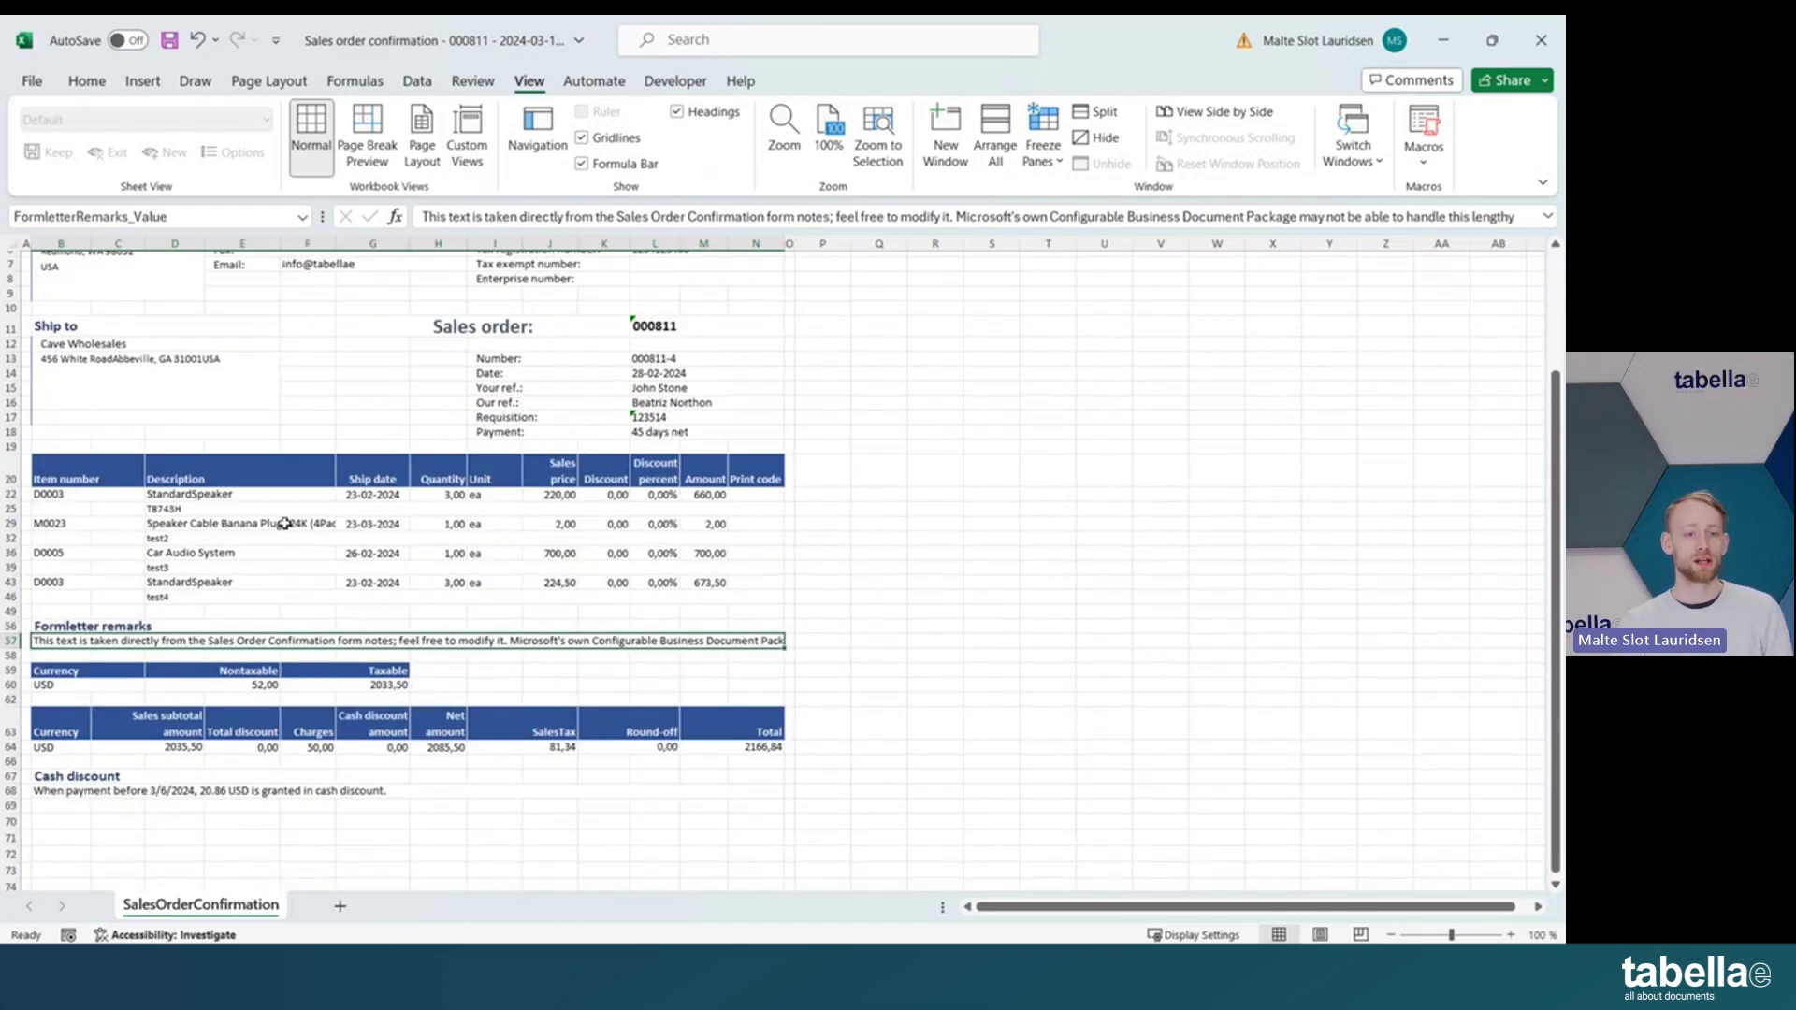
left_click(284, 523)
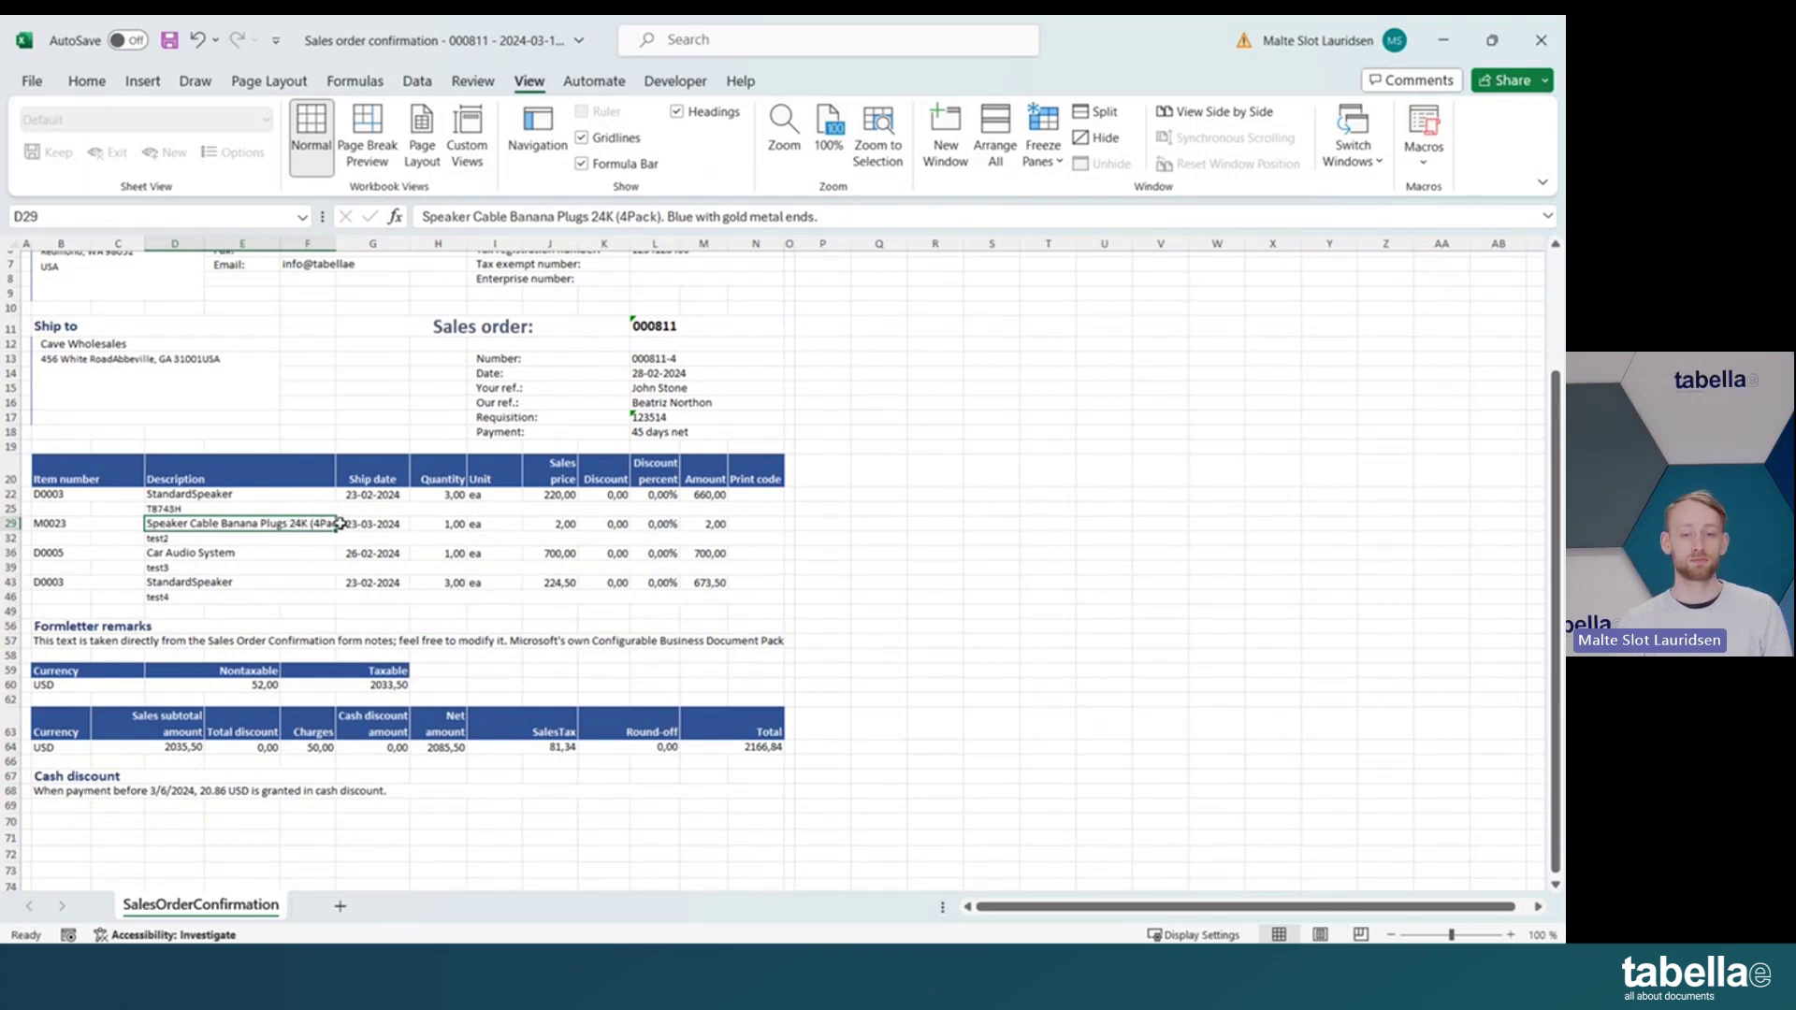
scroll(427, 641, "down", 1)
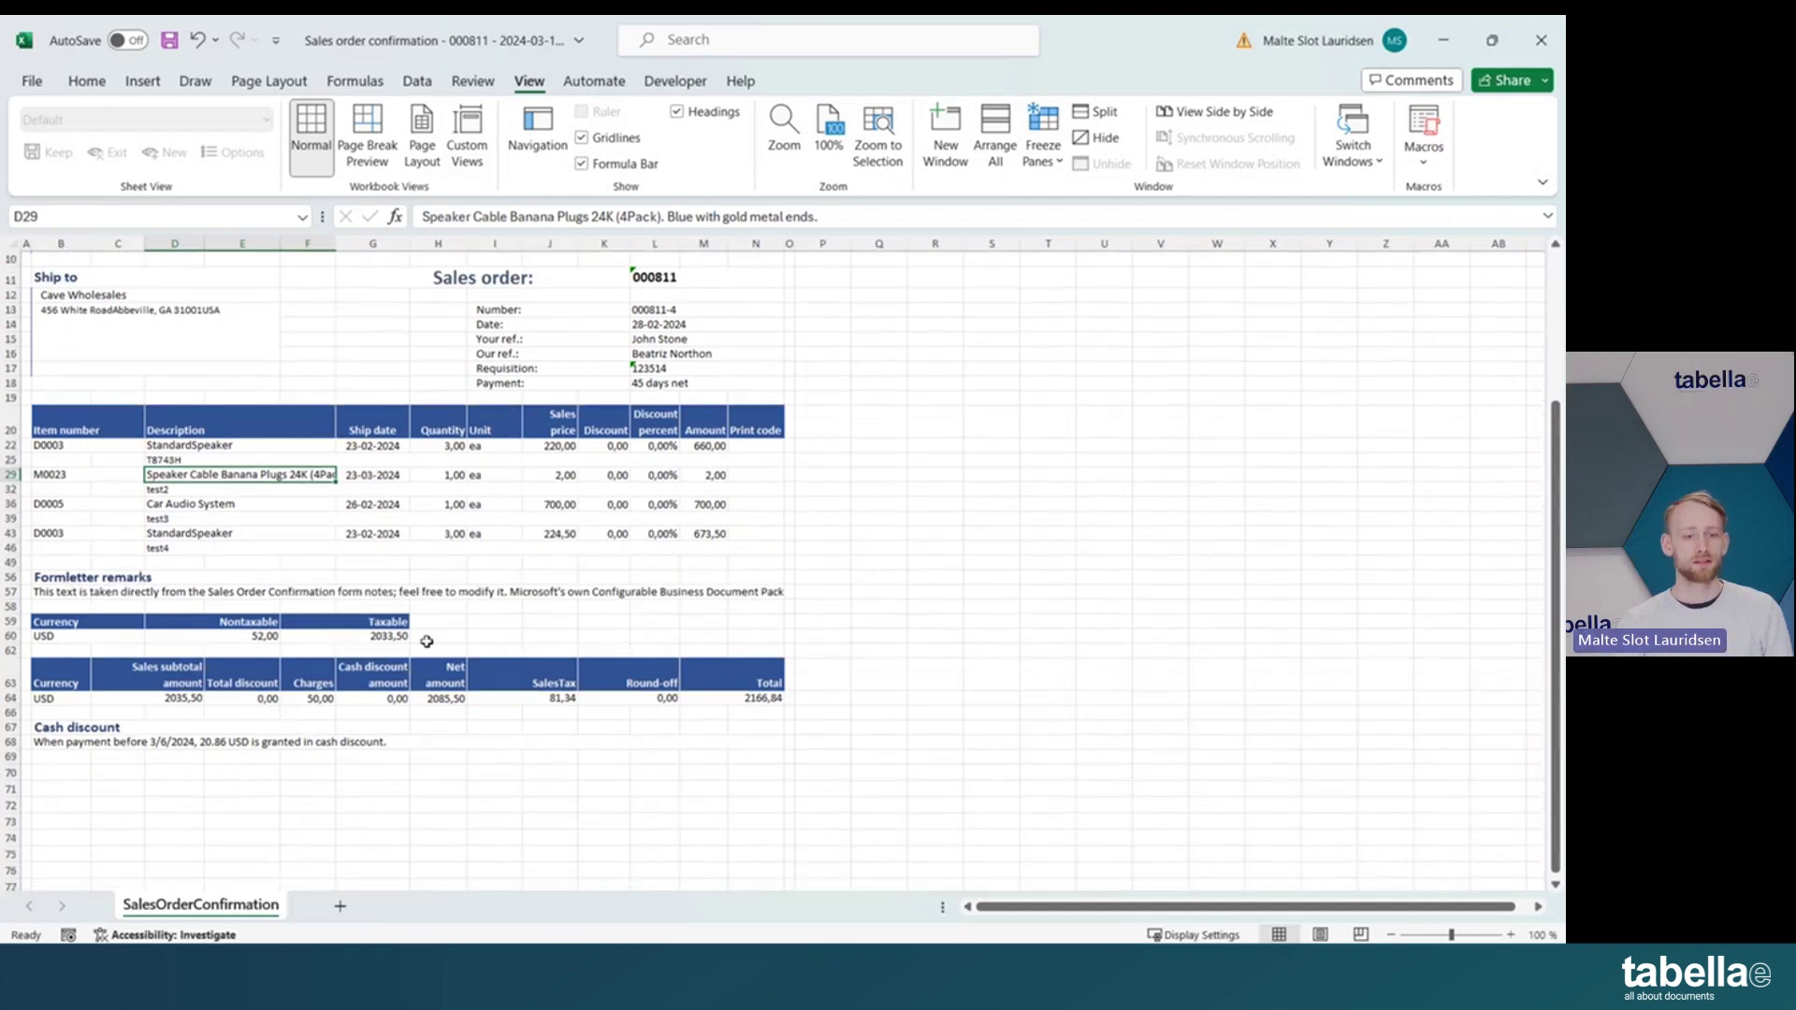
left_click(421, 587)
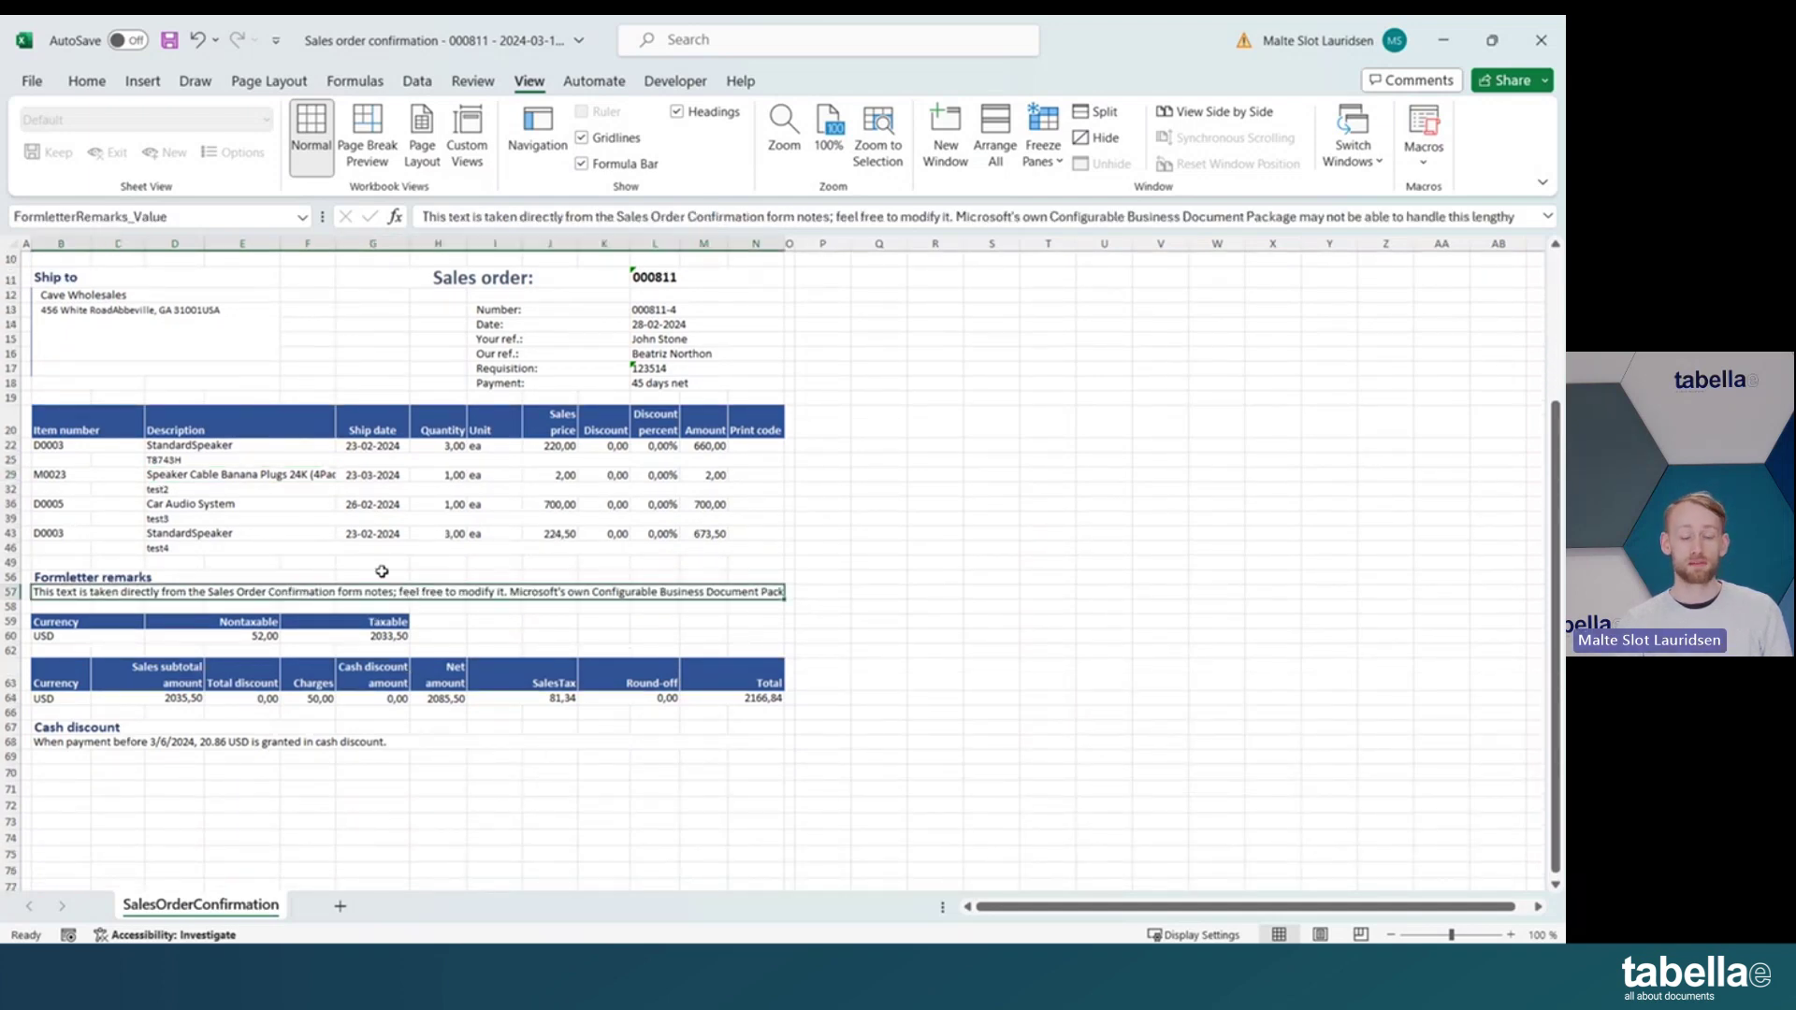
scroll(452, 547, "up", 3)
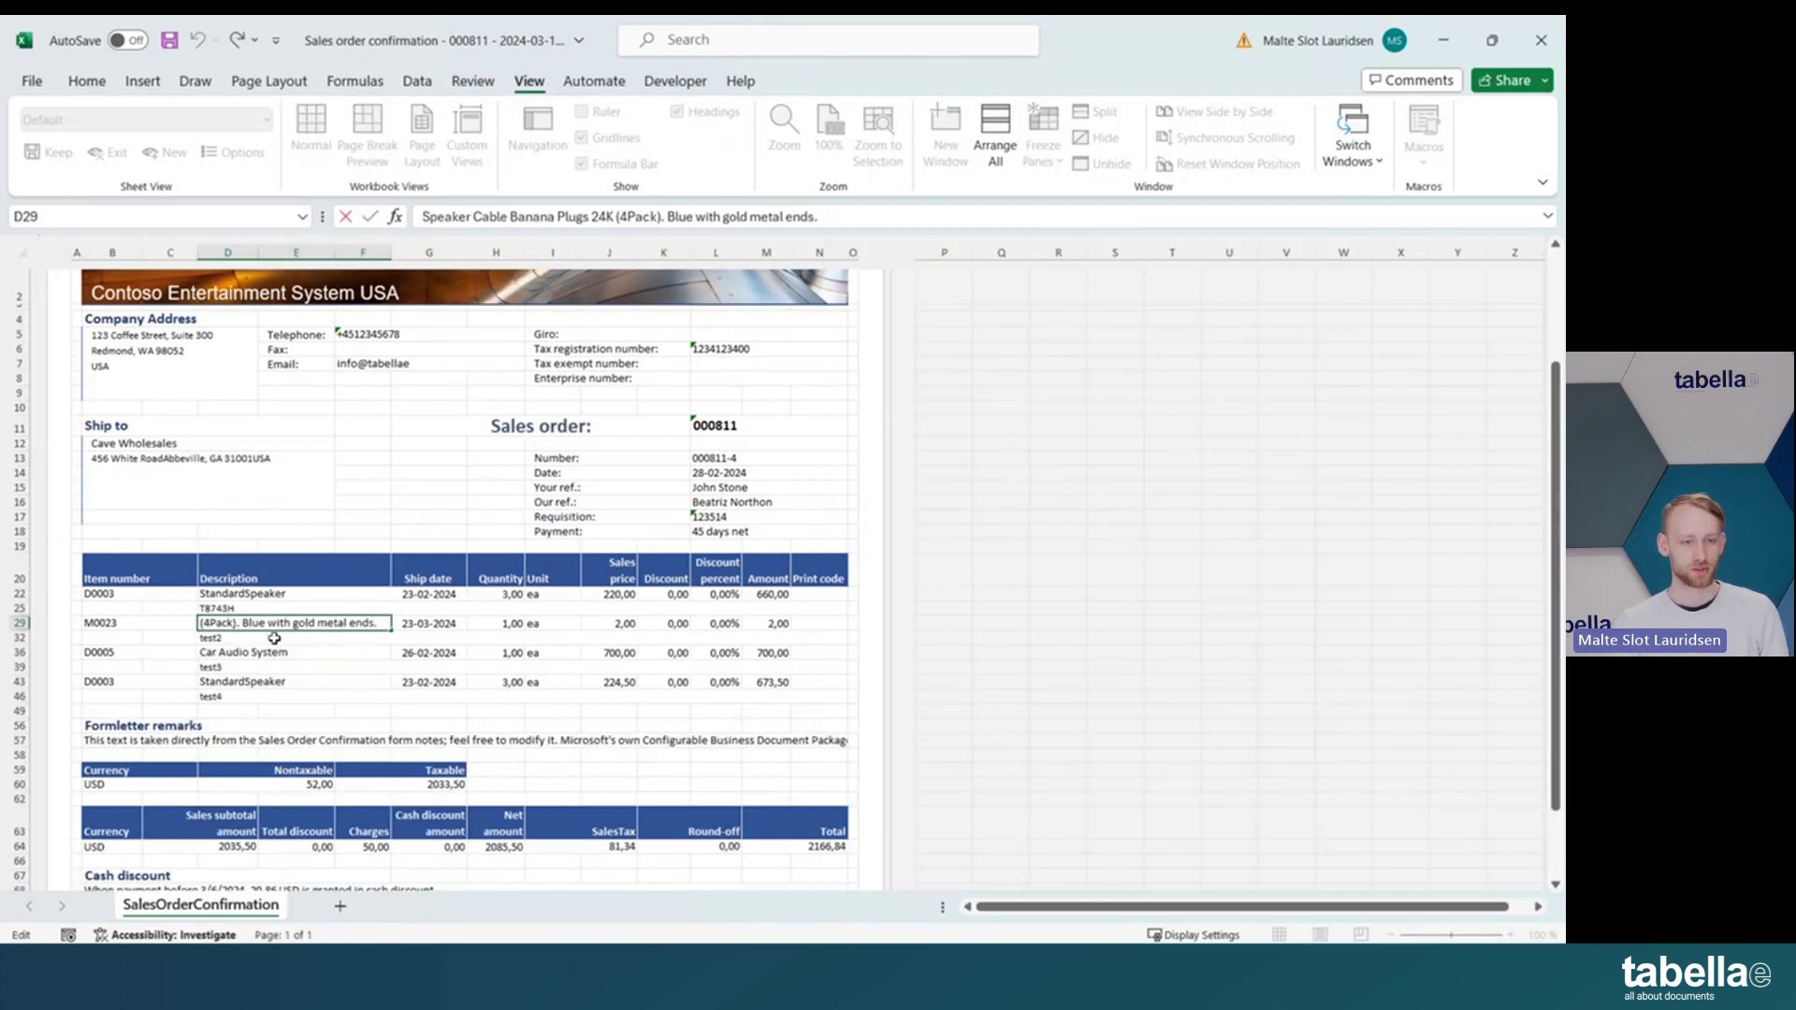
Increase row 29 to about two lines of height and wrap the text of its item description cell
left_click(18, 637)
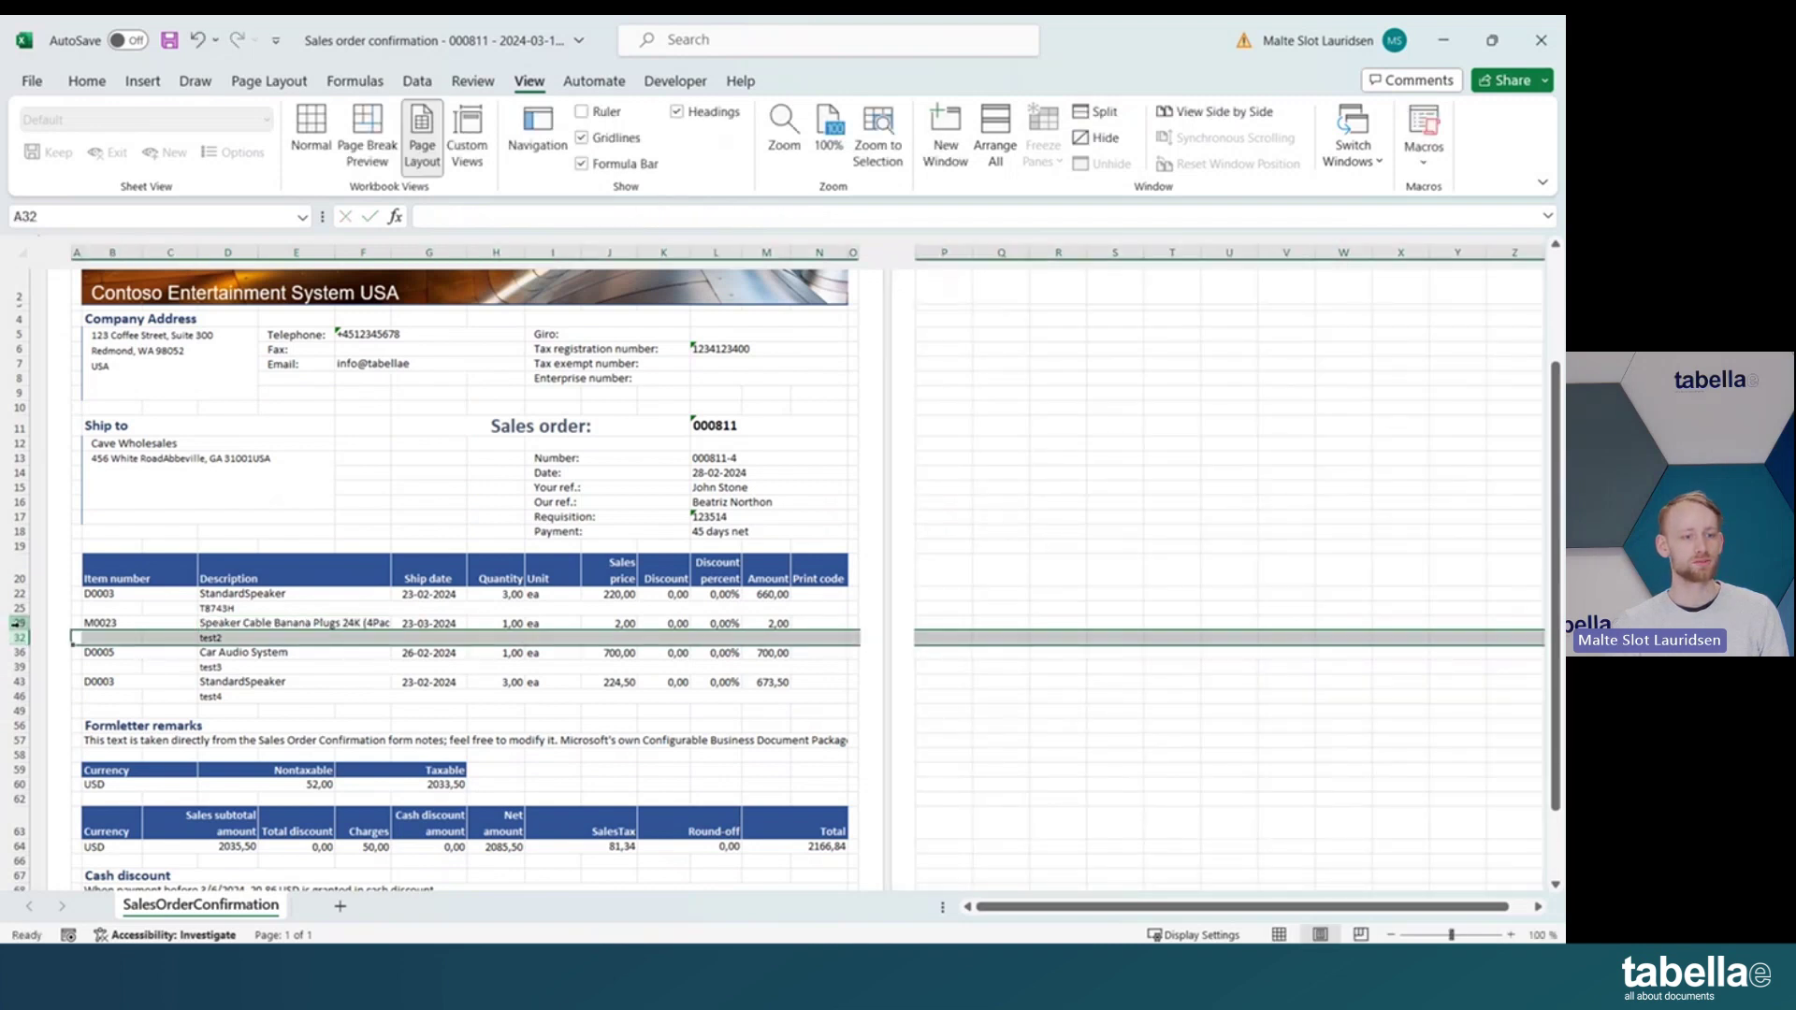
left_click(18, 622)
left_click_drag(19, 630, 27, 649)
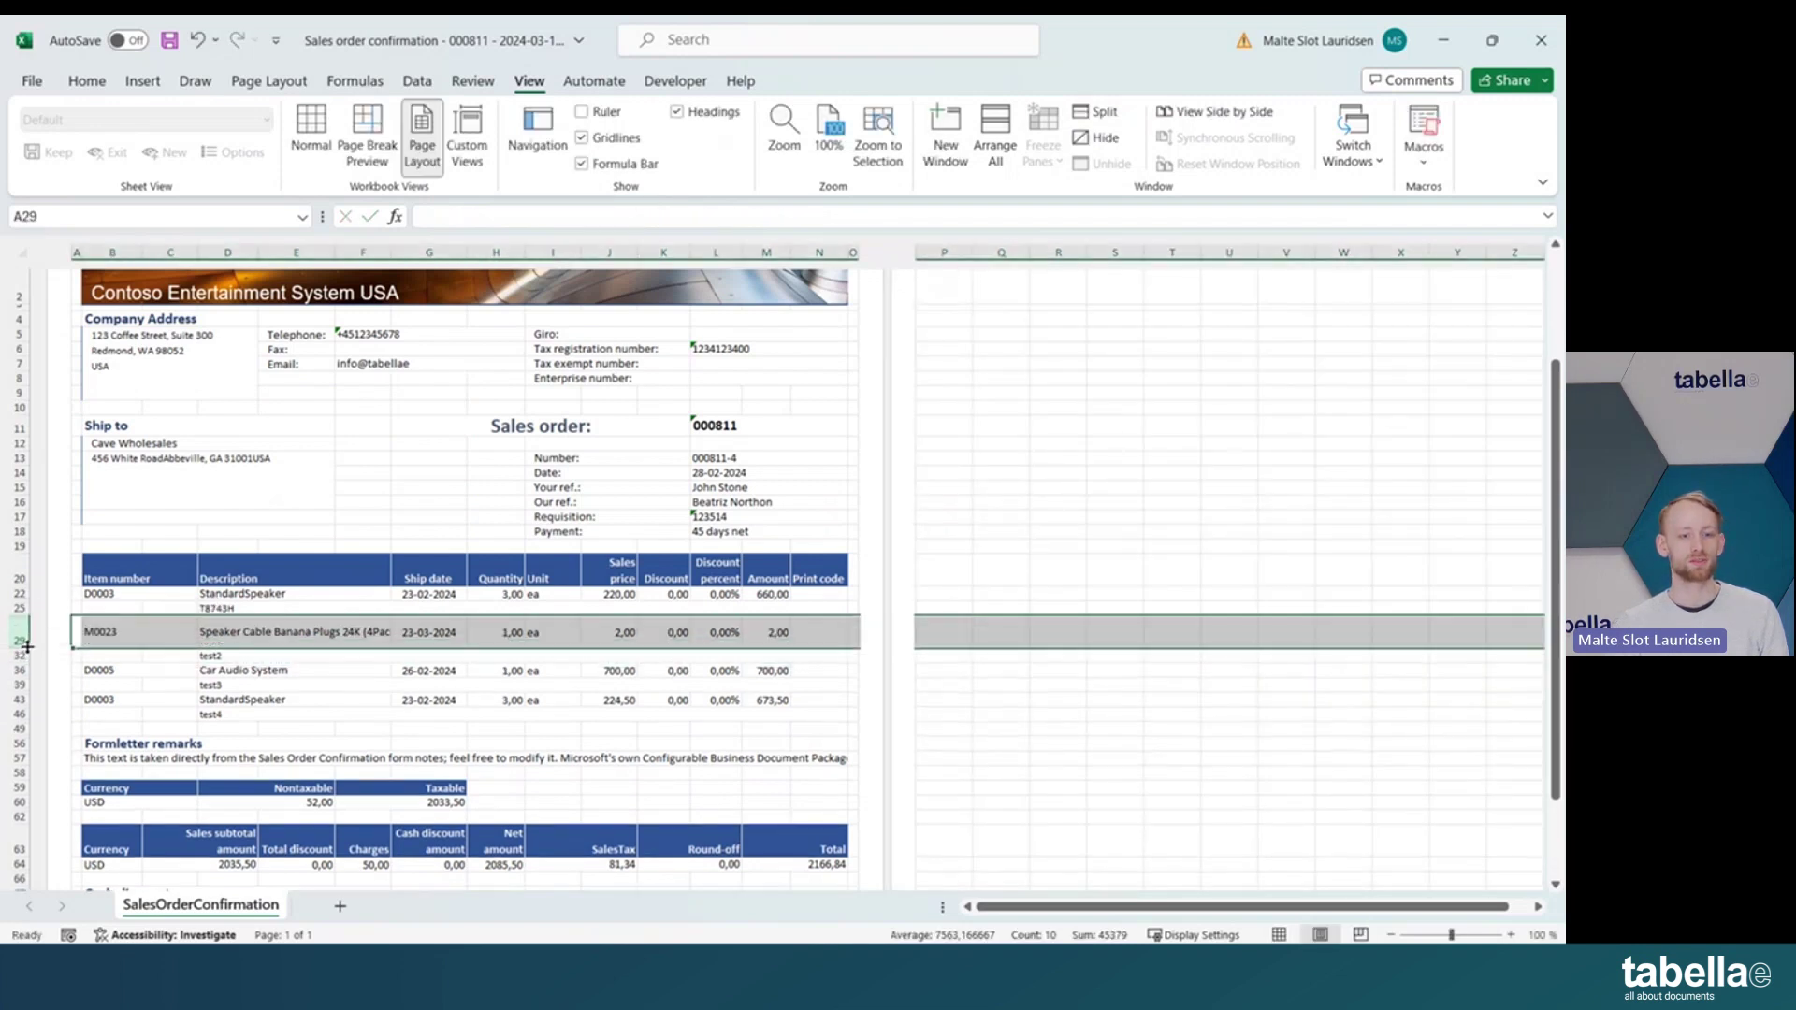
left_click(304, 641)
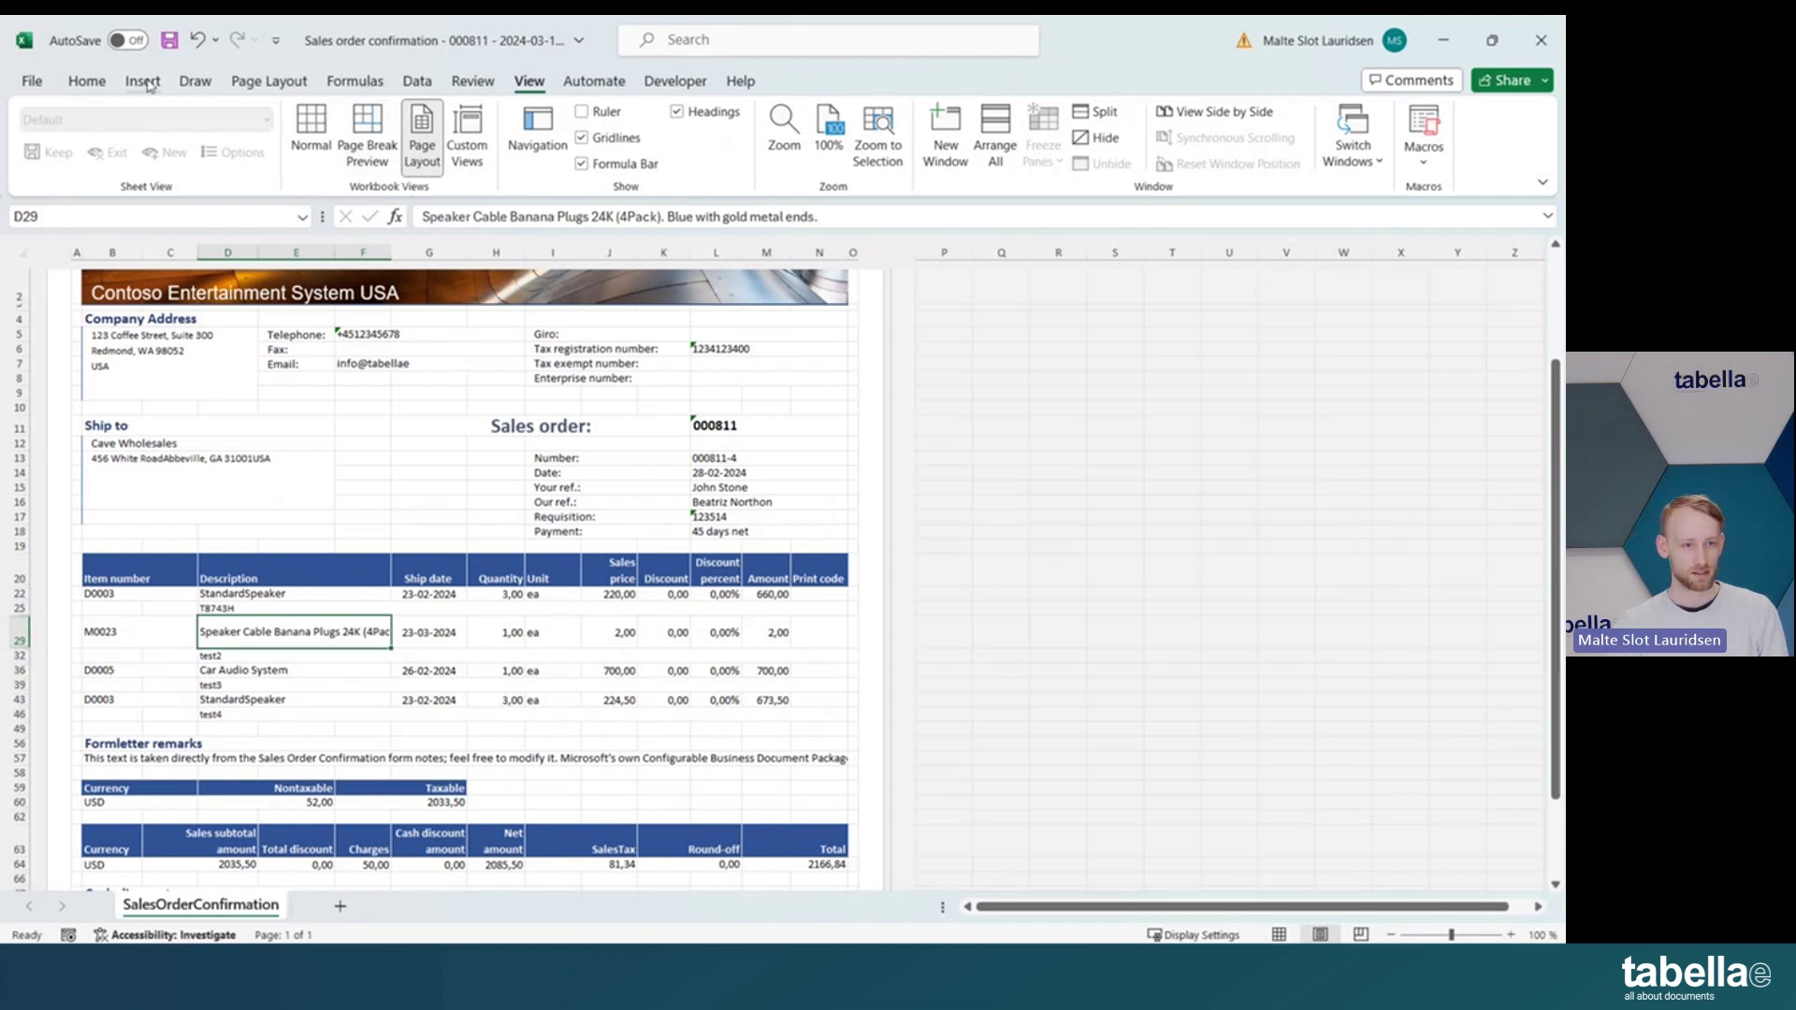
left_click(87, 83)
left_click(575, 123)
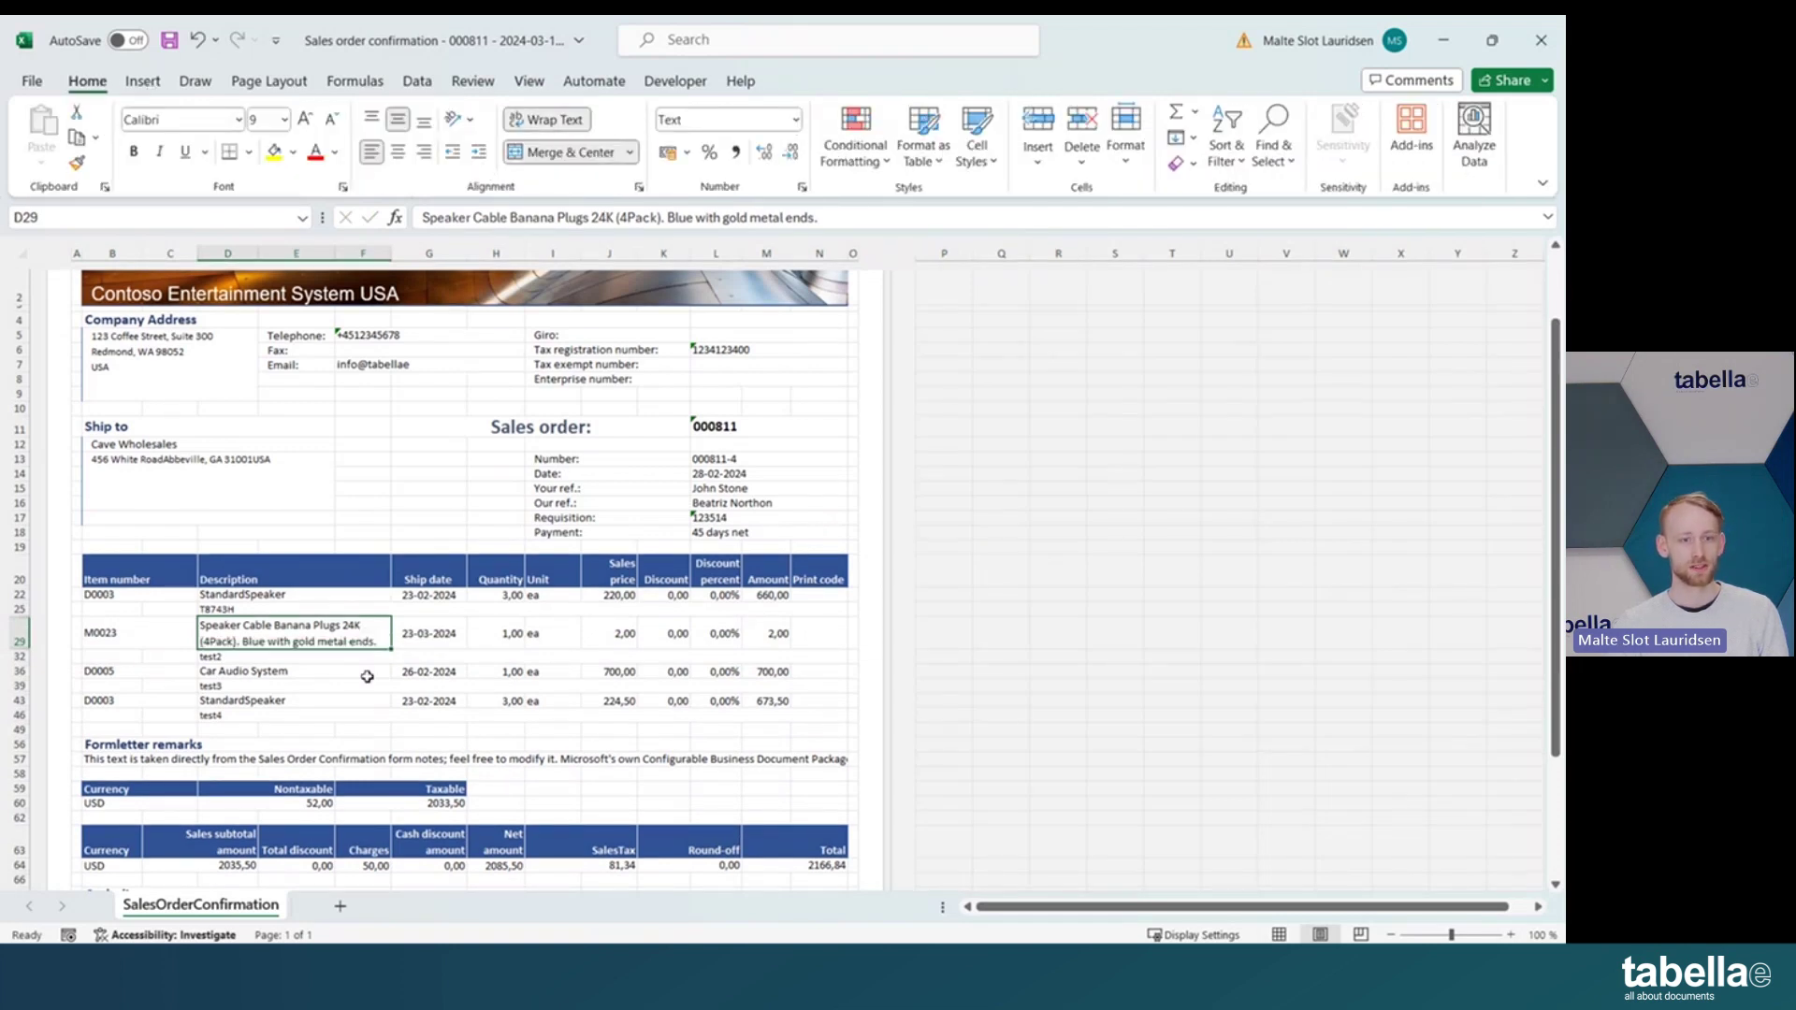
Examine the Formletter remarks text in row 57 and compare it with the order lines above
scroll(506, 654, "down", 3)
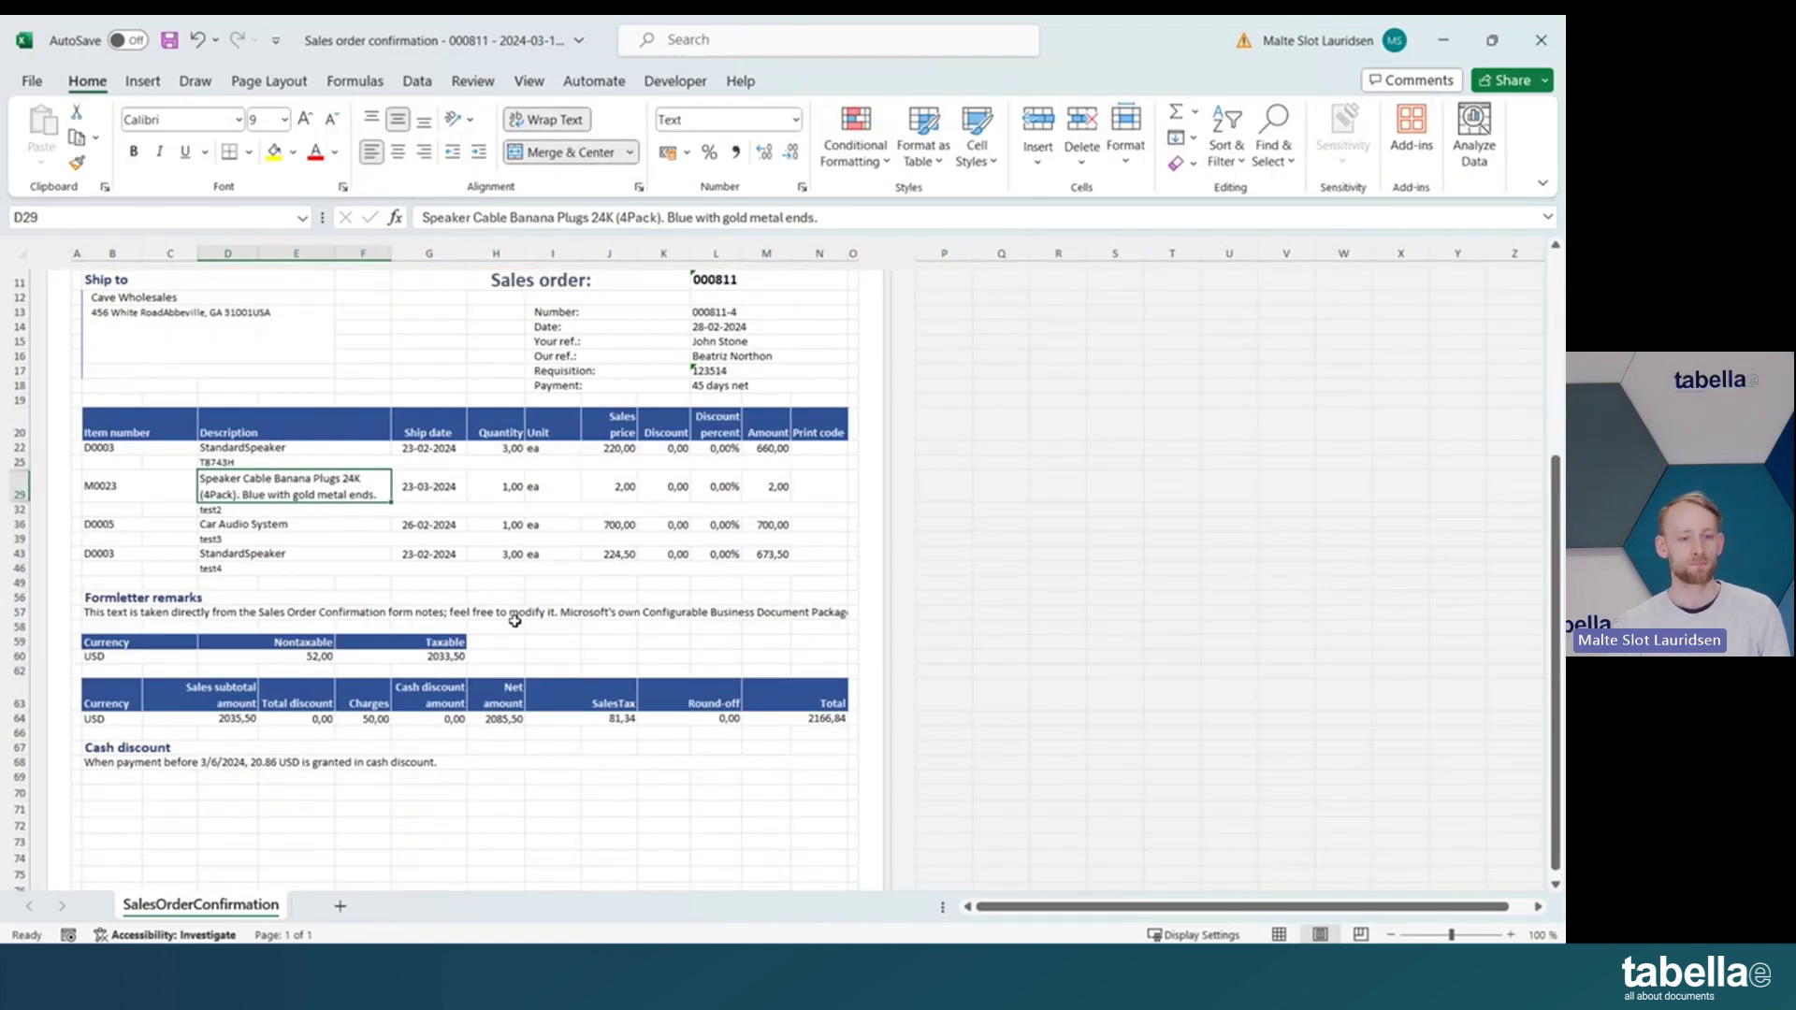
left_click(504, 615)
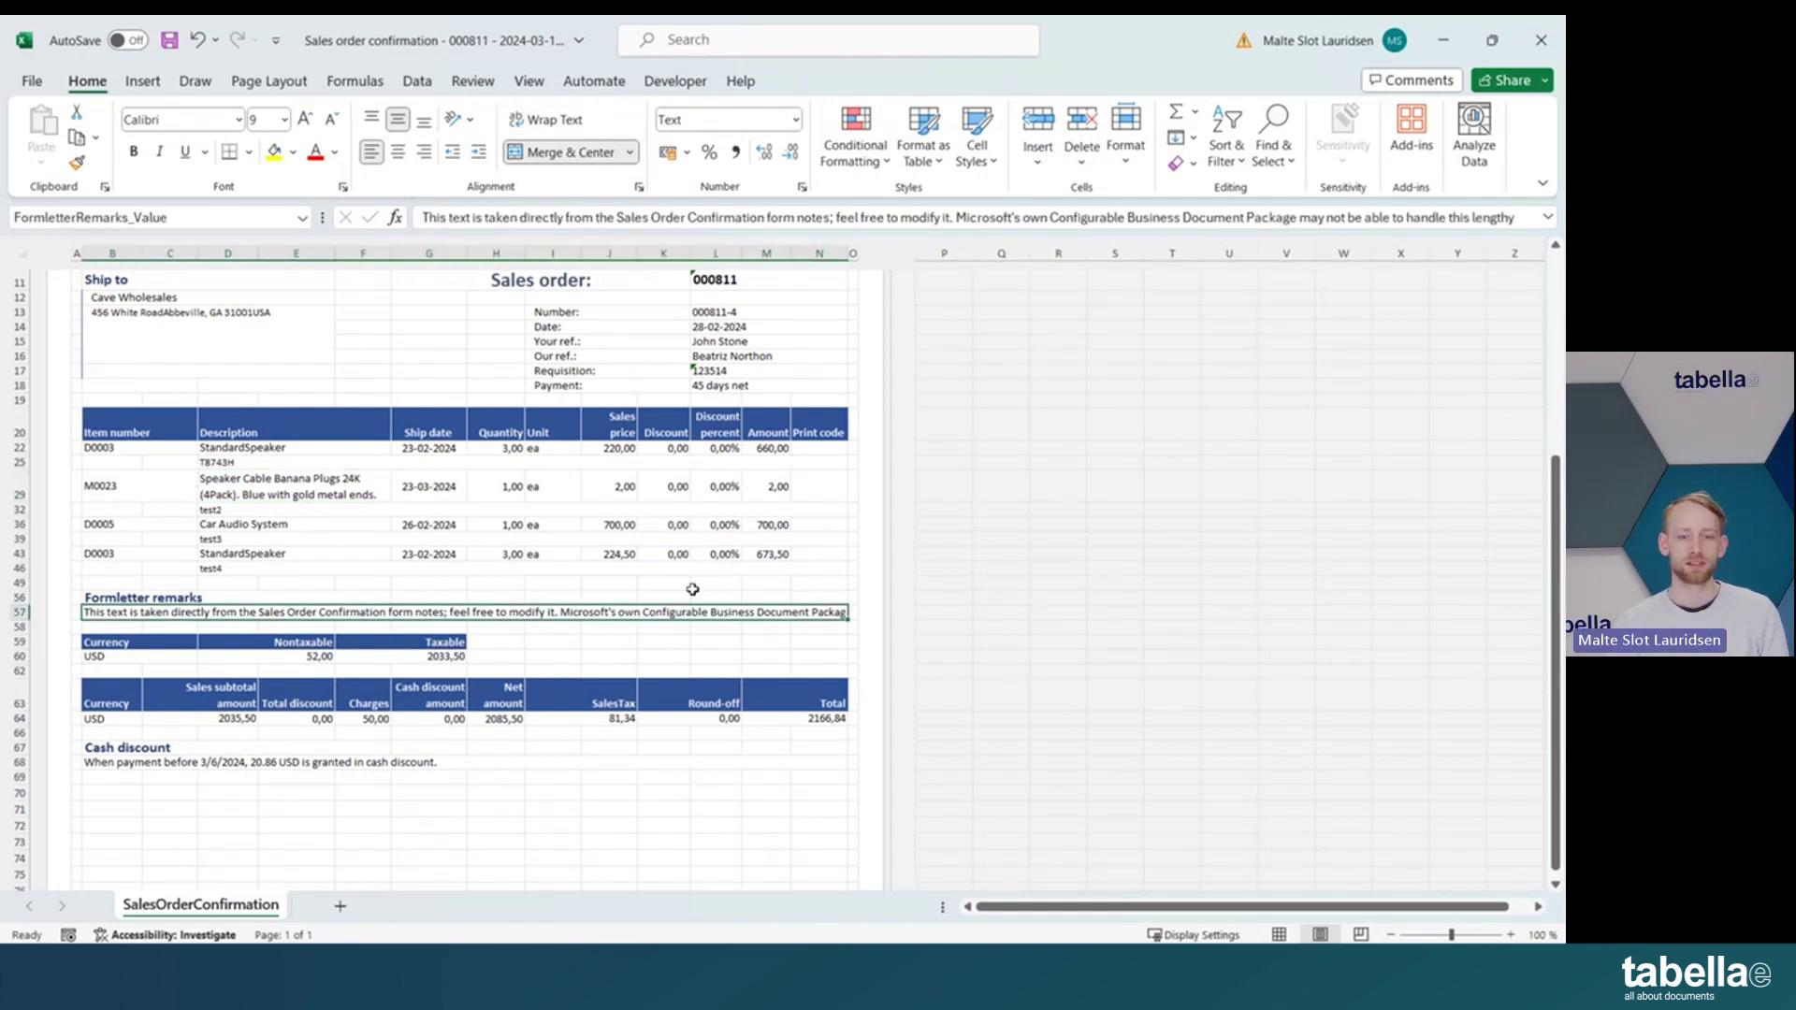
scroll(697, 688, "up", 2)
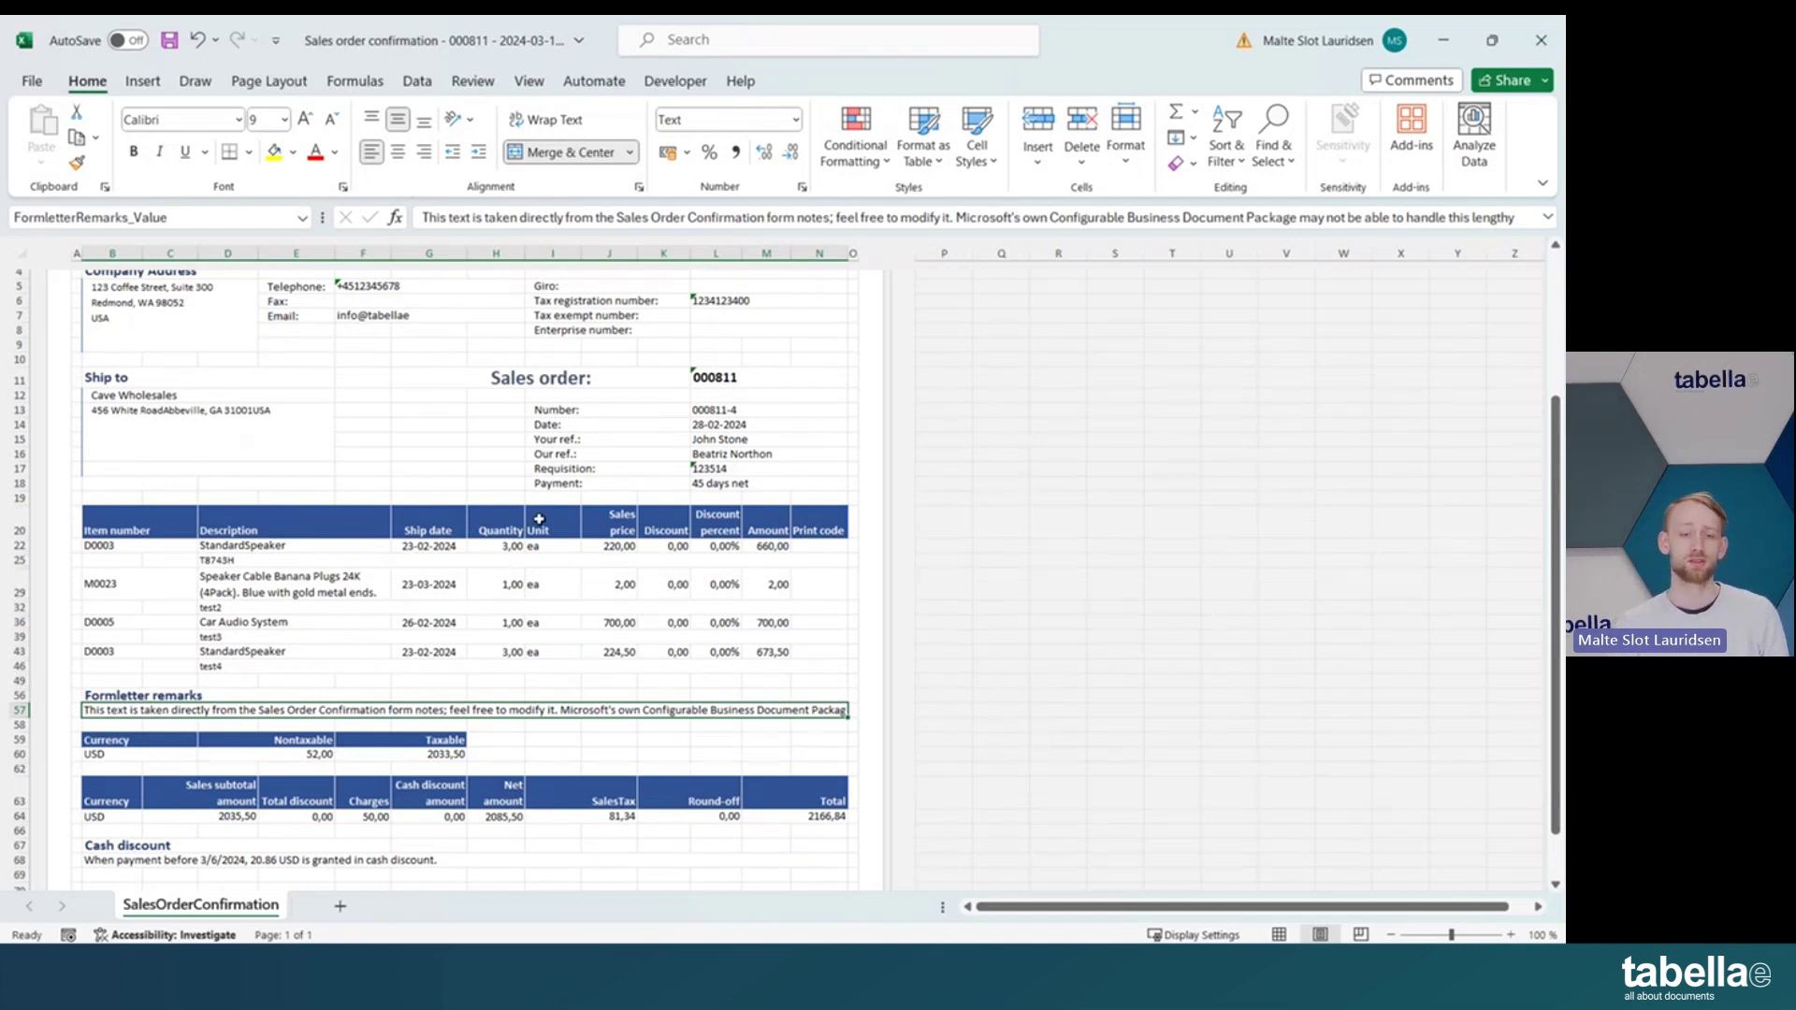
scroll(555, 711, "down", 2)
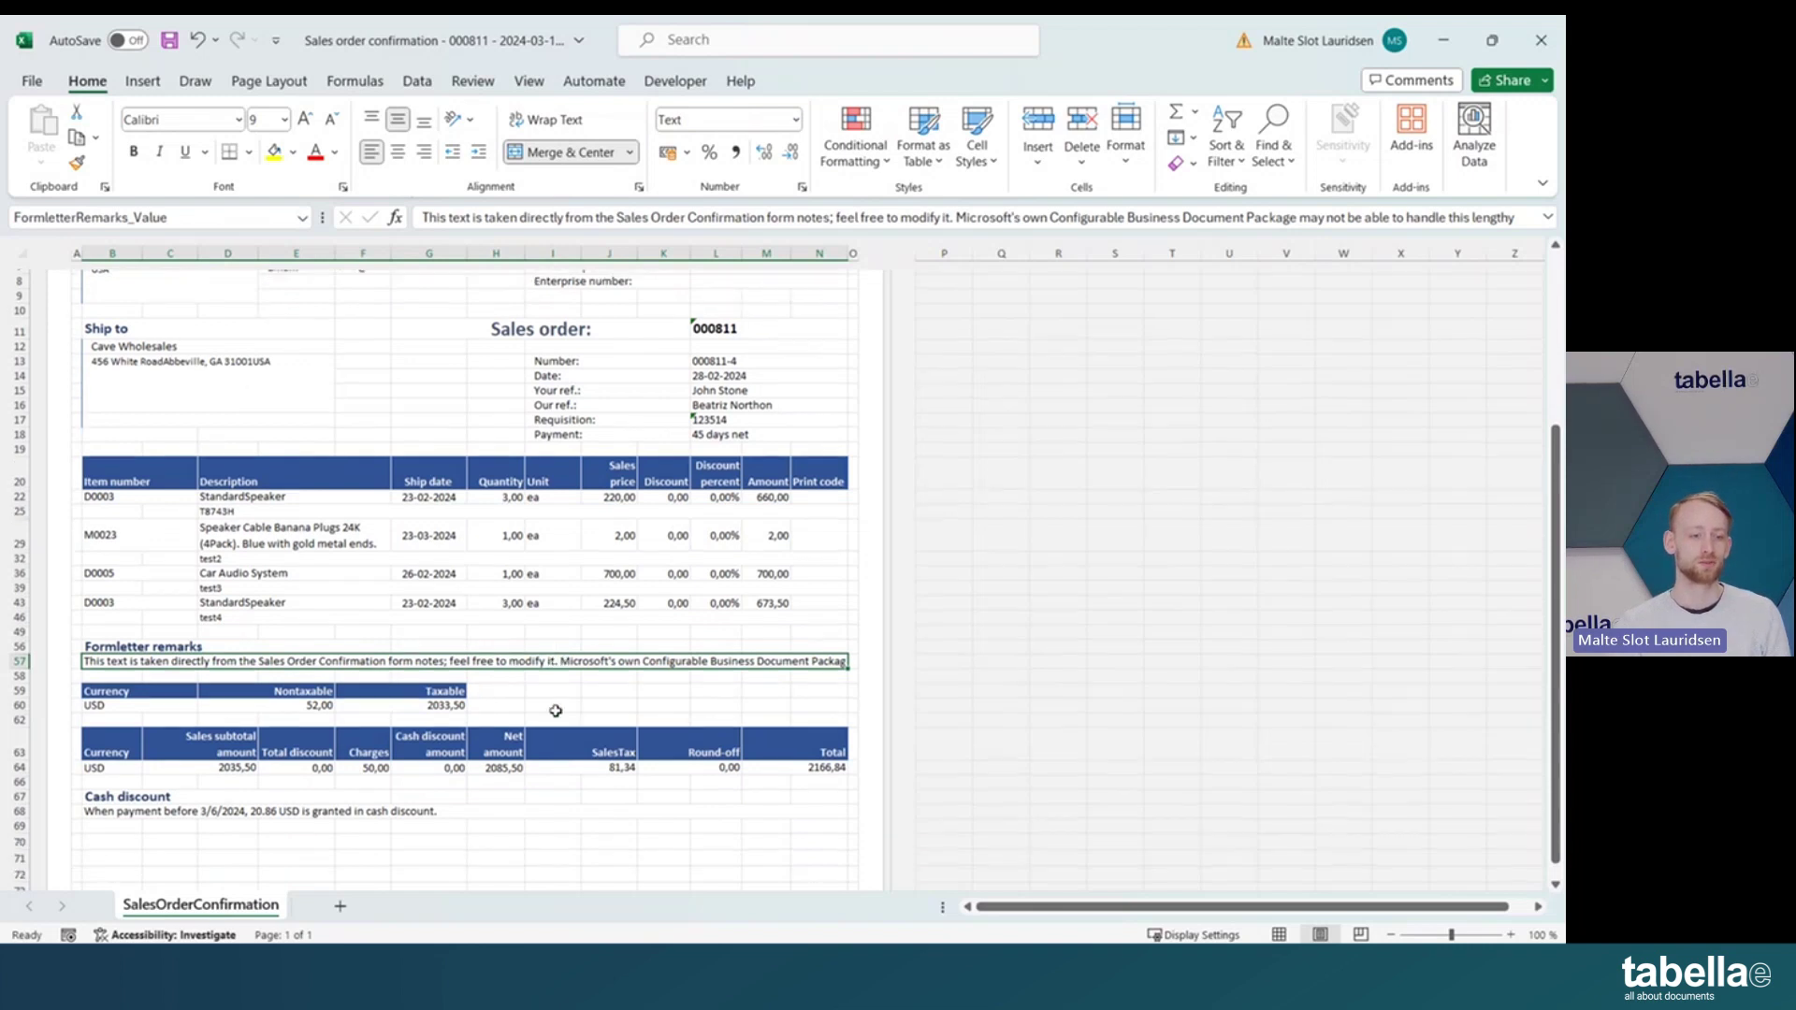
scroll(638, 601, "up", 4)
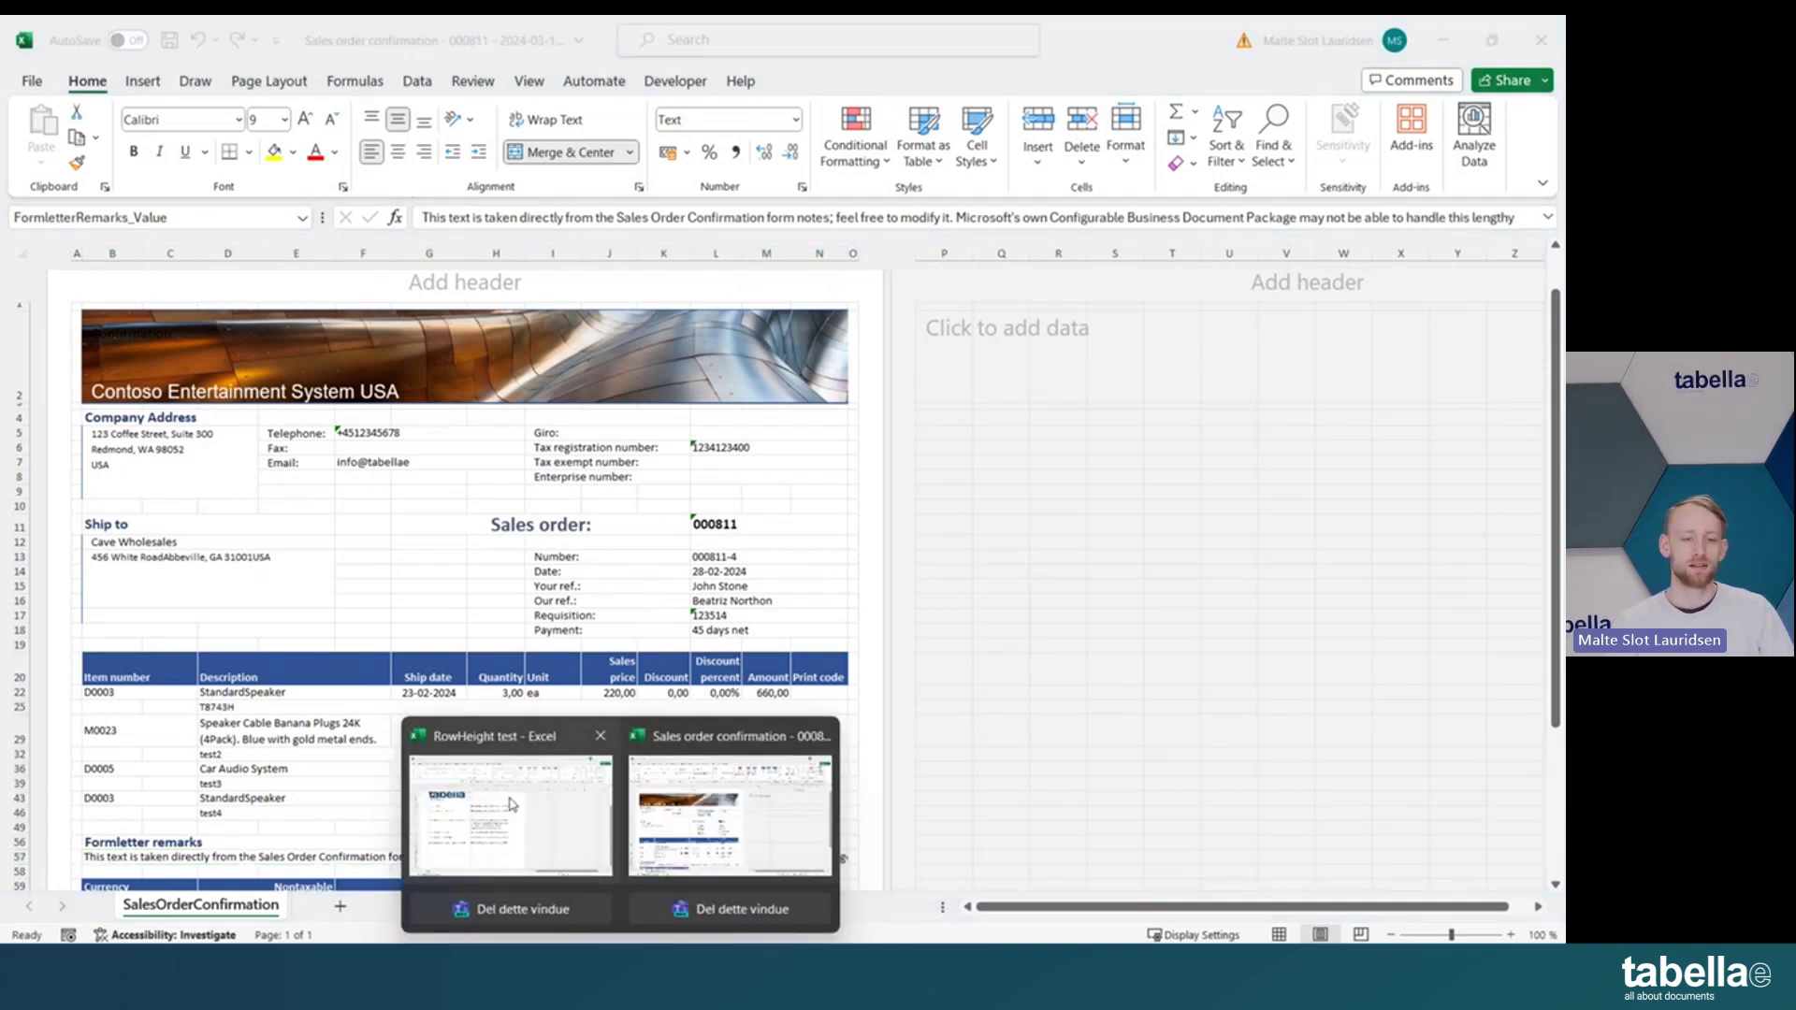
Switch to the RowHeight test workbook and examine the long description row with wraptext and auto row height
left_click(512, 805)
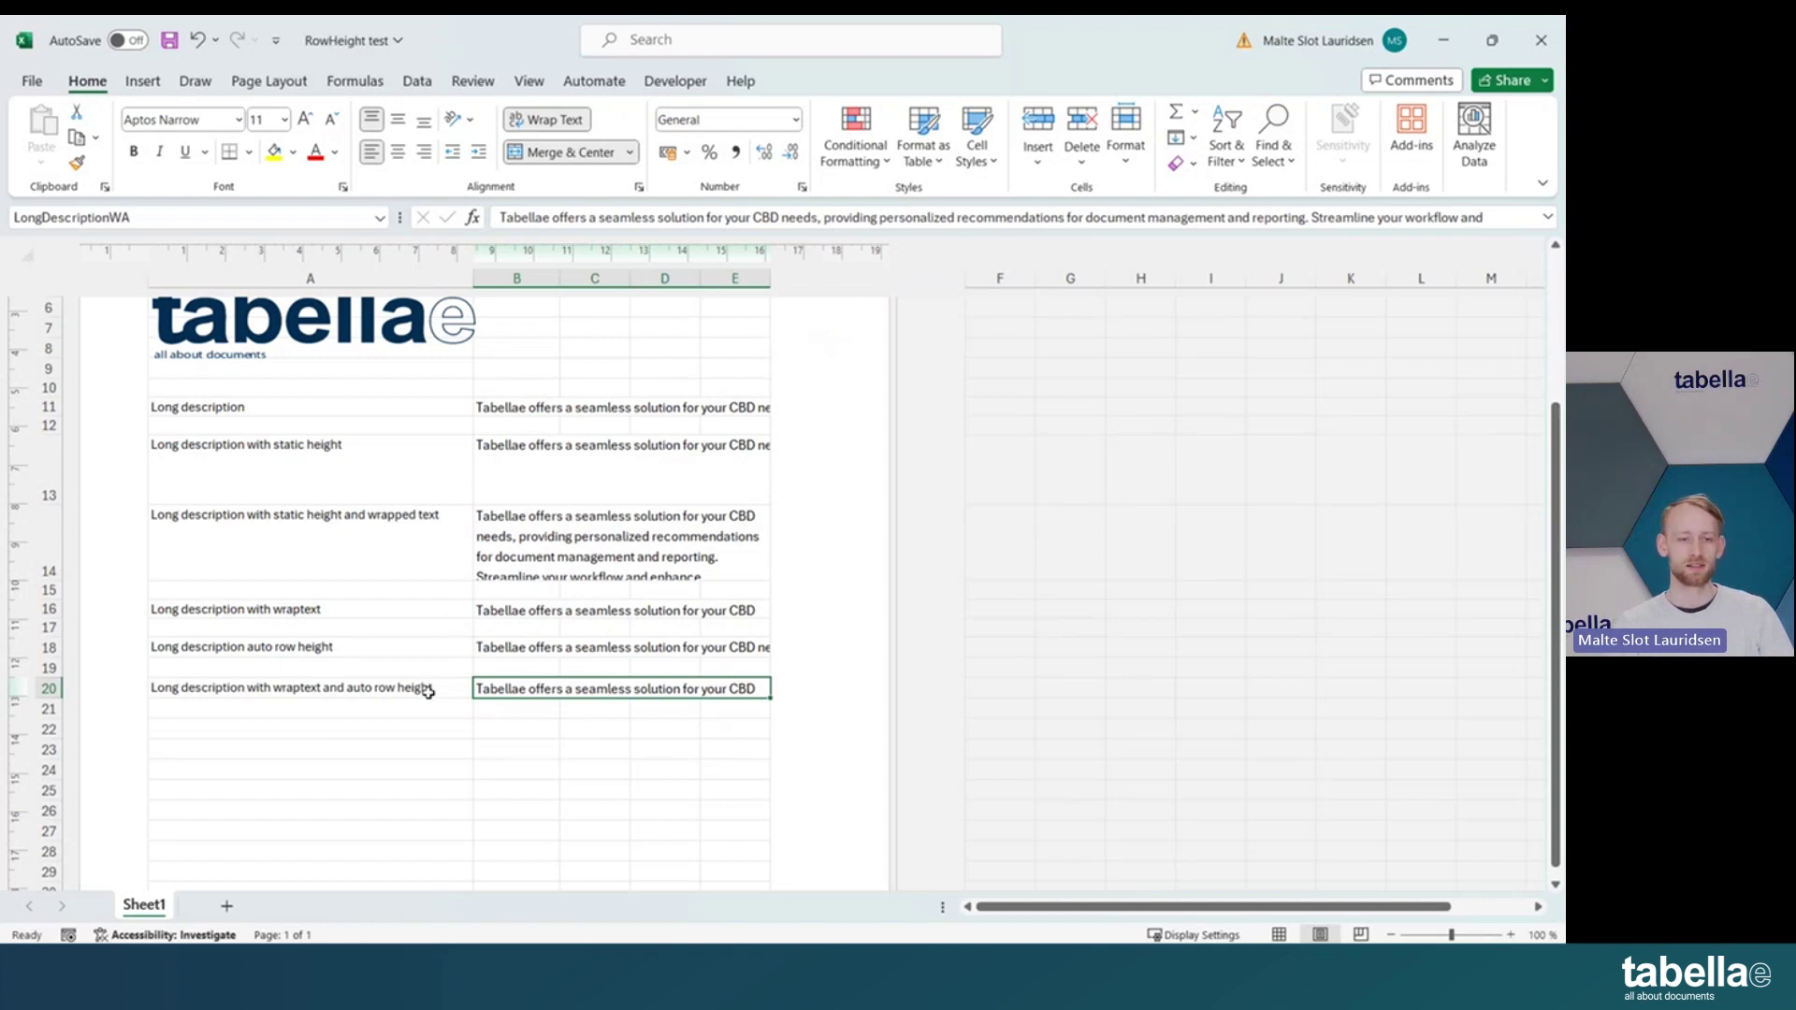
left_click_drag(429, 689, 472, 686)
left_click(459, 739)
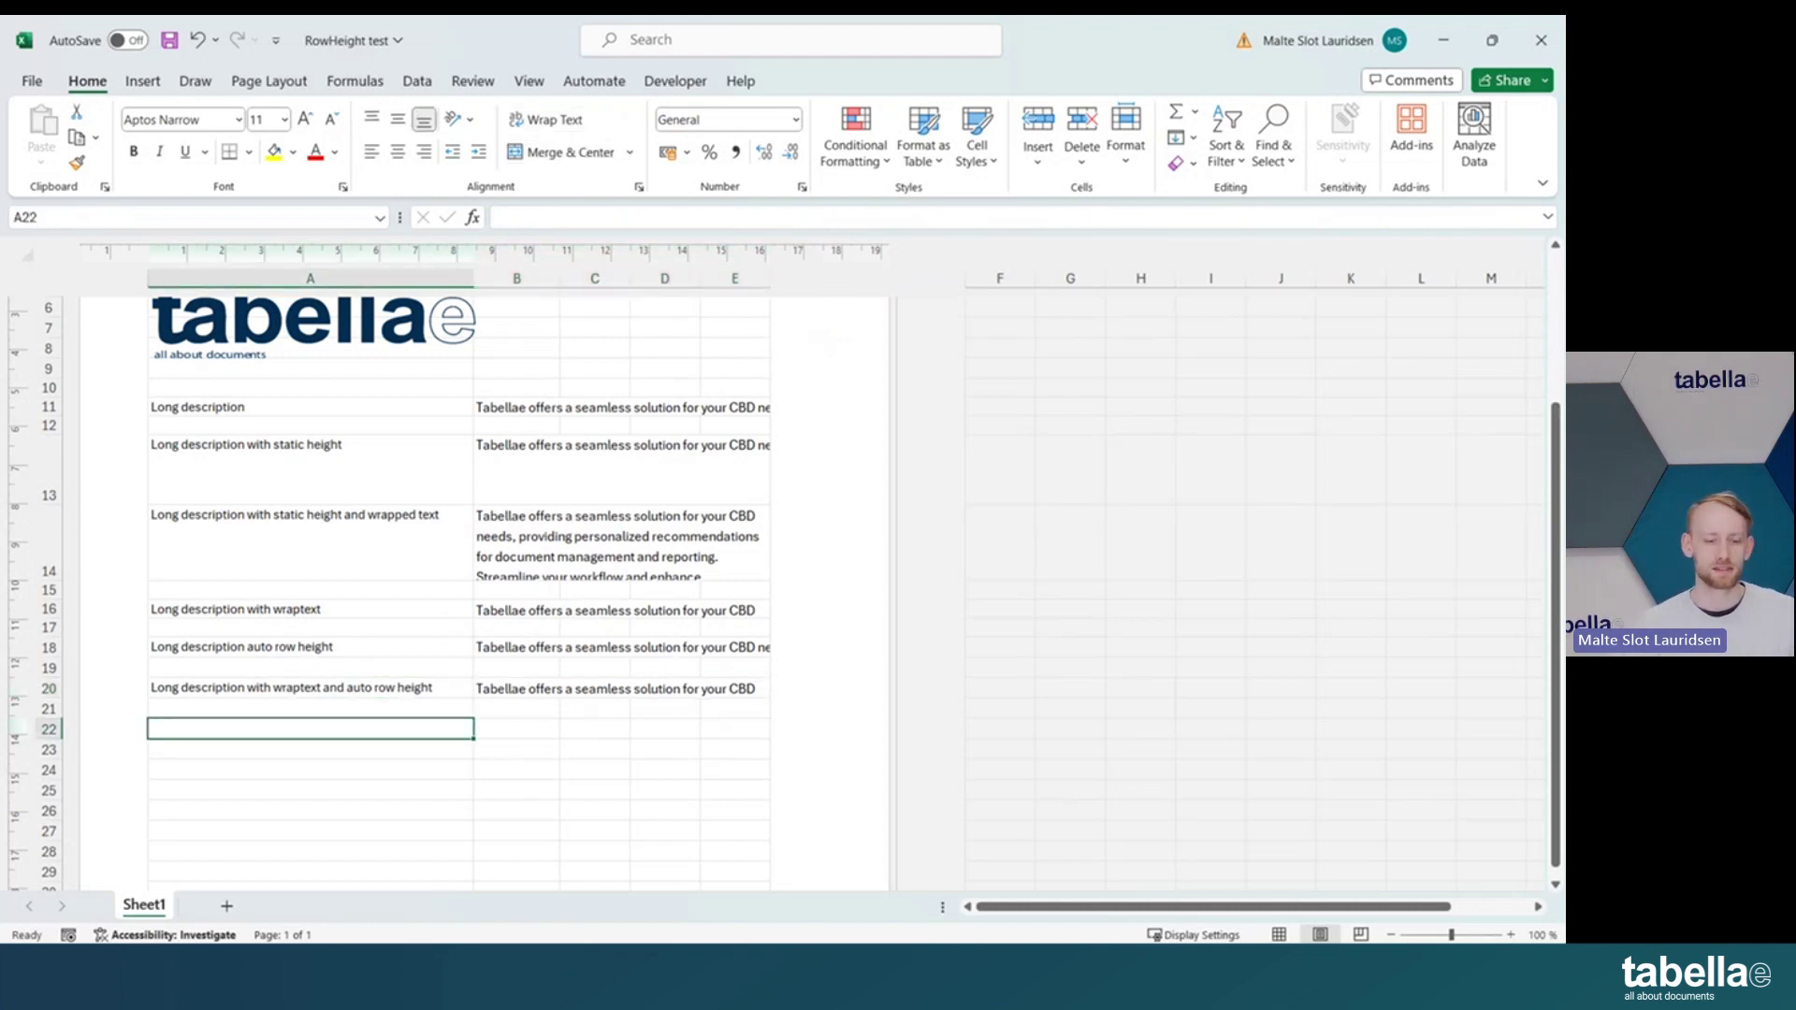
Switch to Finance and Operations and open the printable document of the purchase order confirmation dated 3/11/2024
key("alt+Tab")
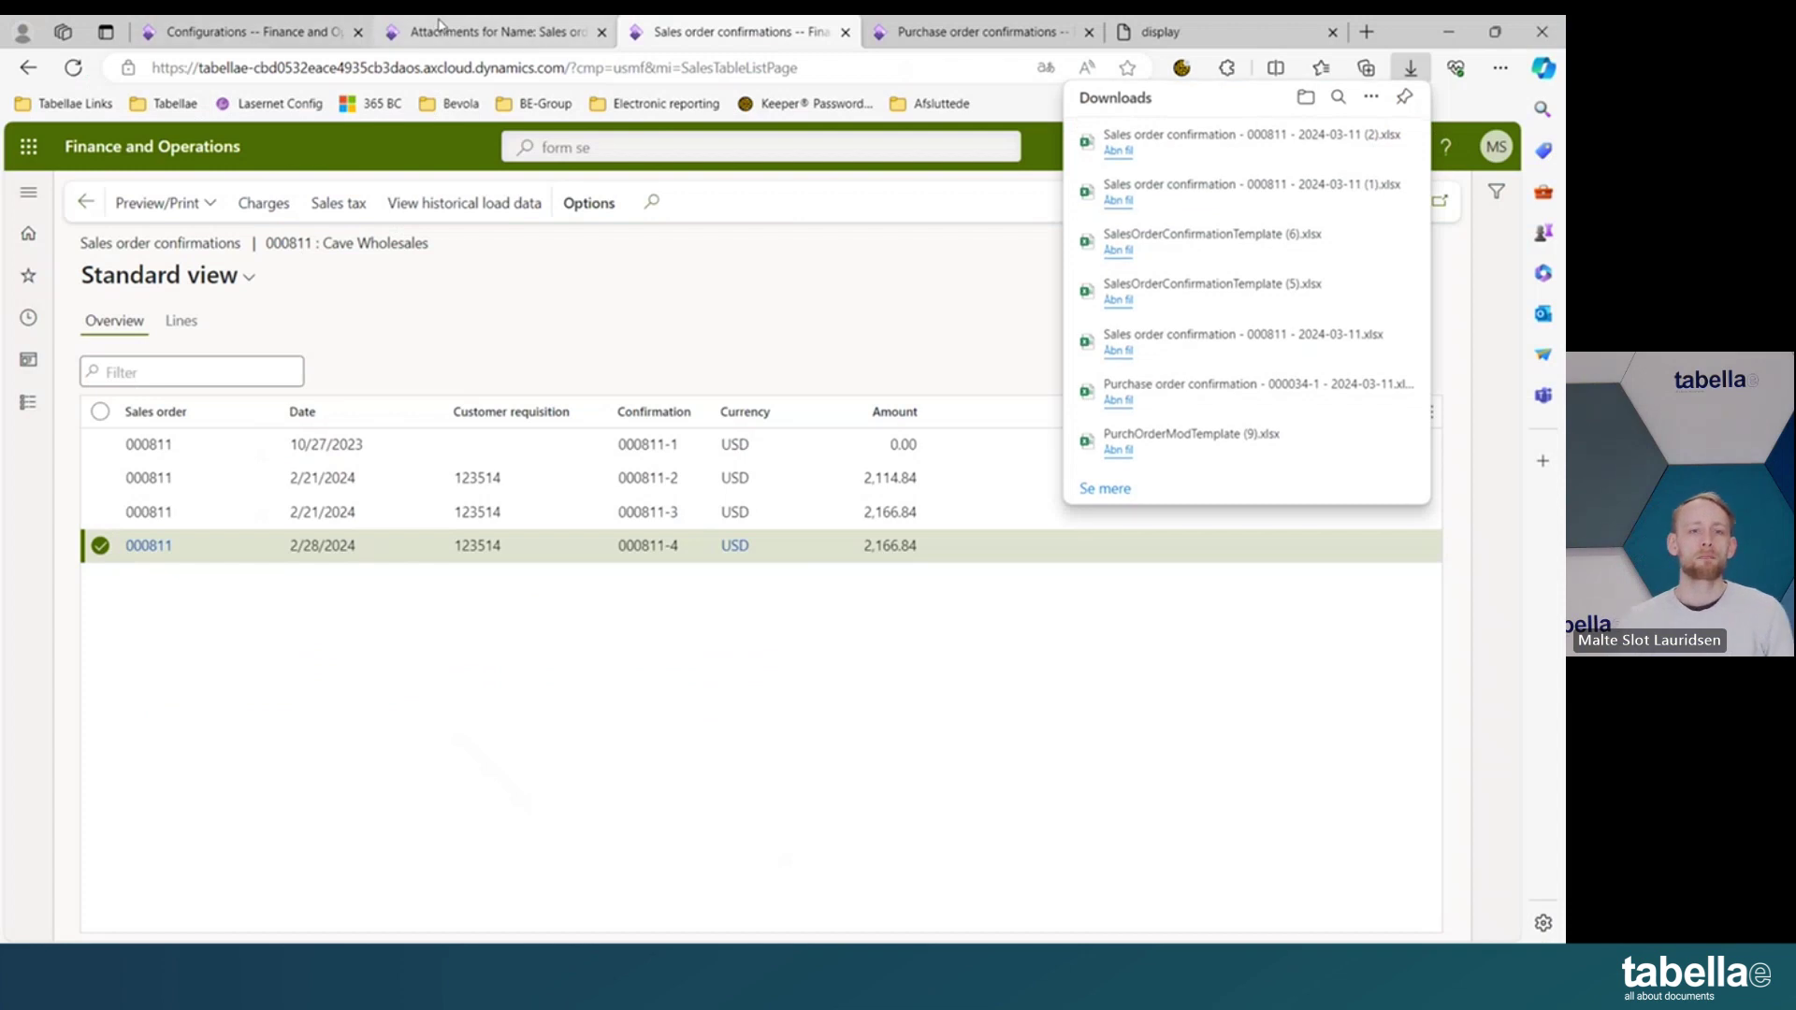
left_click(440, 26)
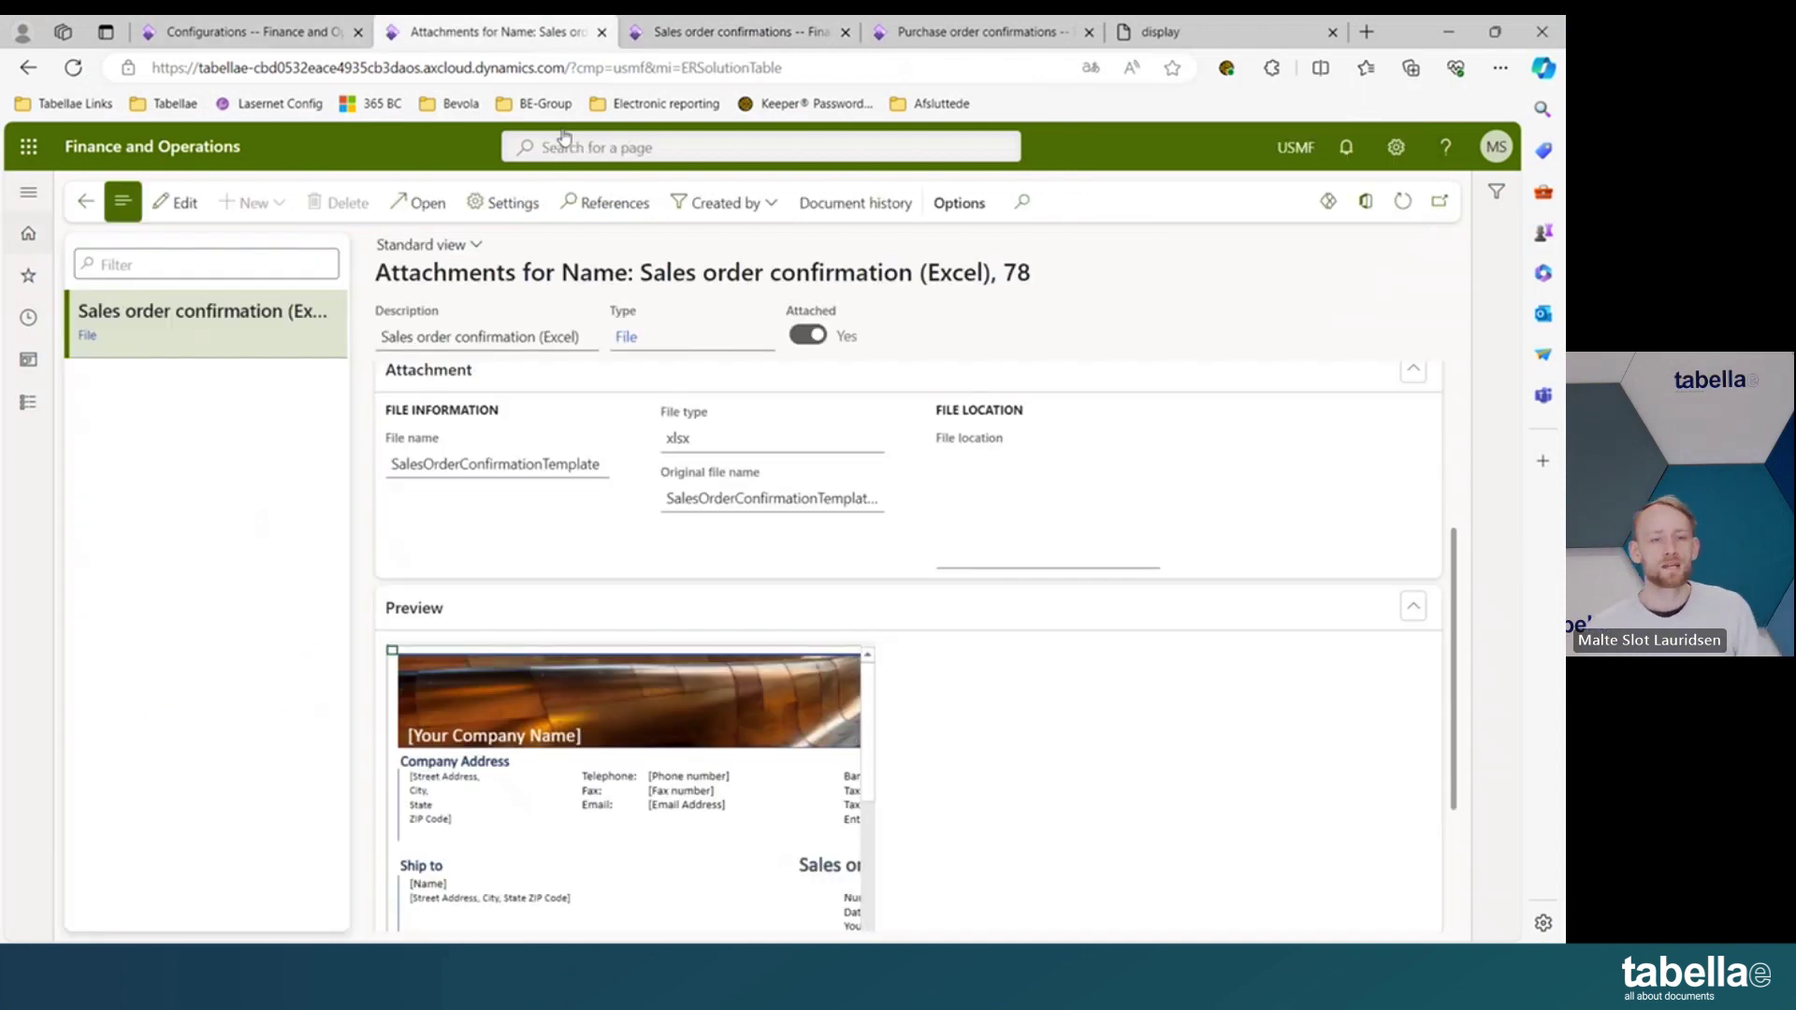
left_click(1014, 38)
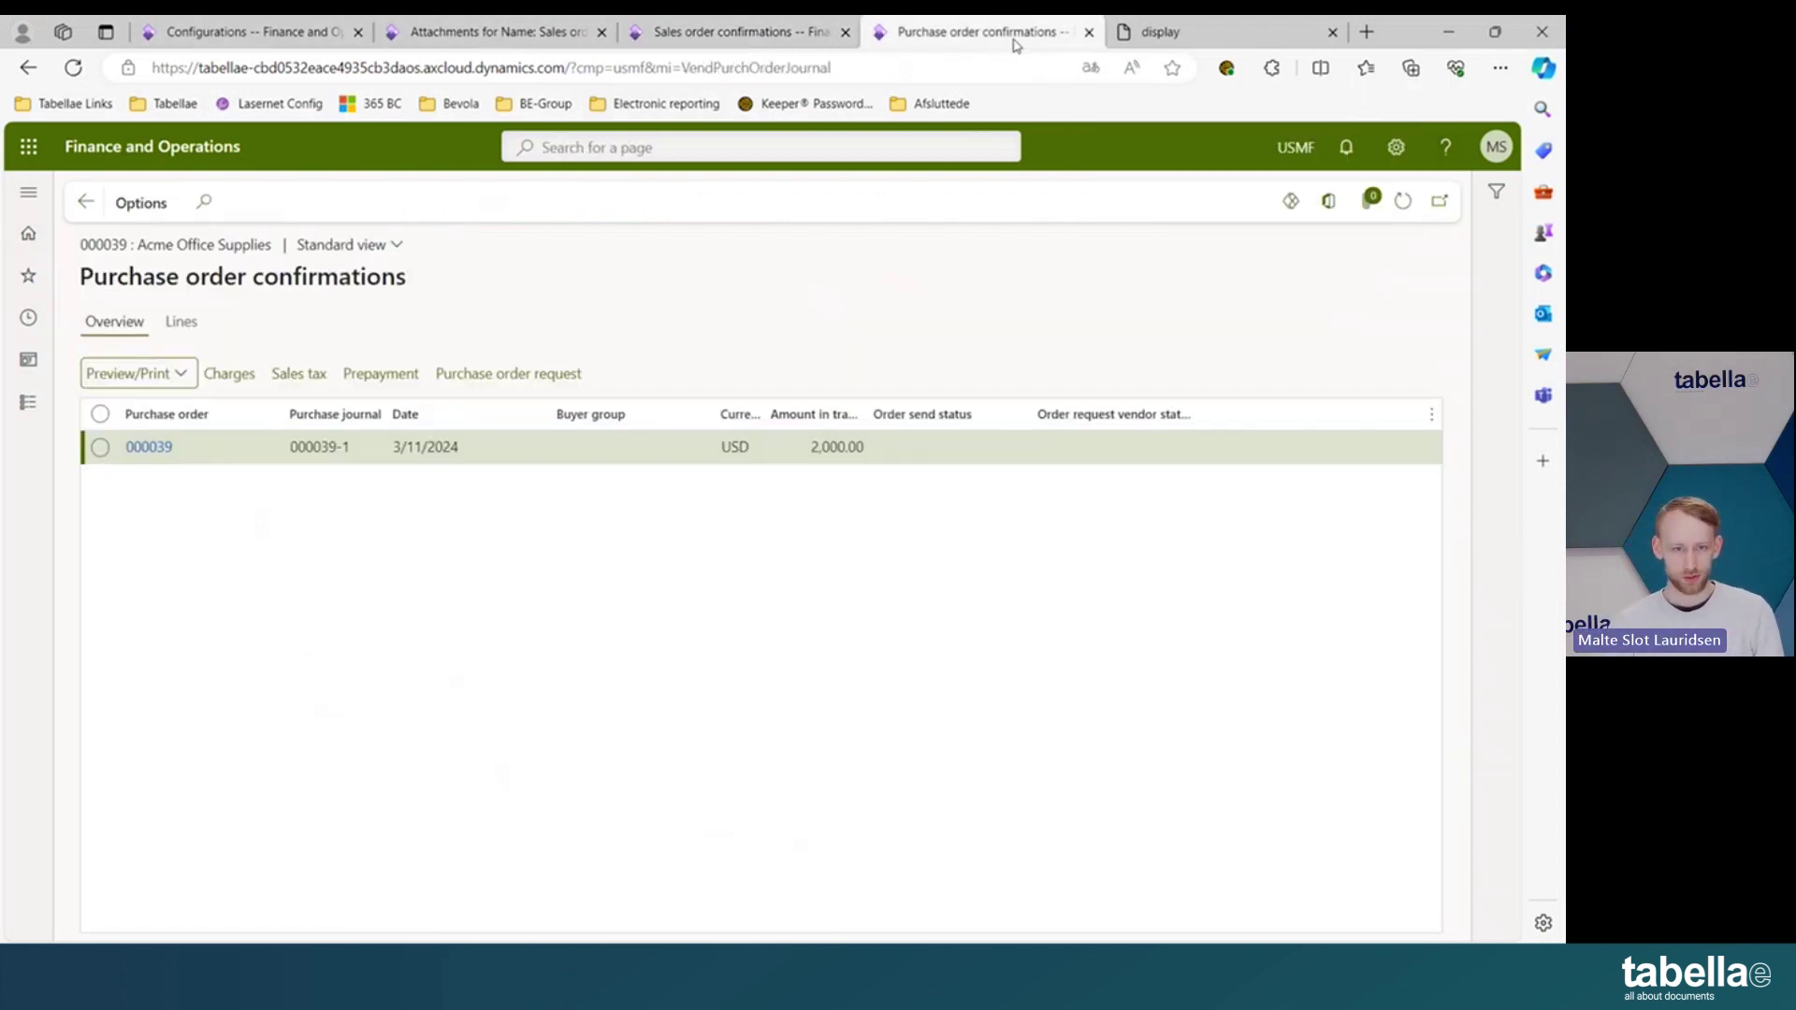
left_click(131, 379)
left_click(184, 445)
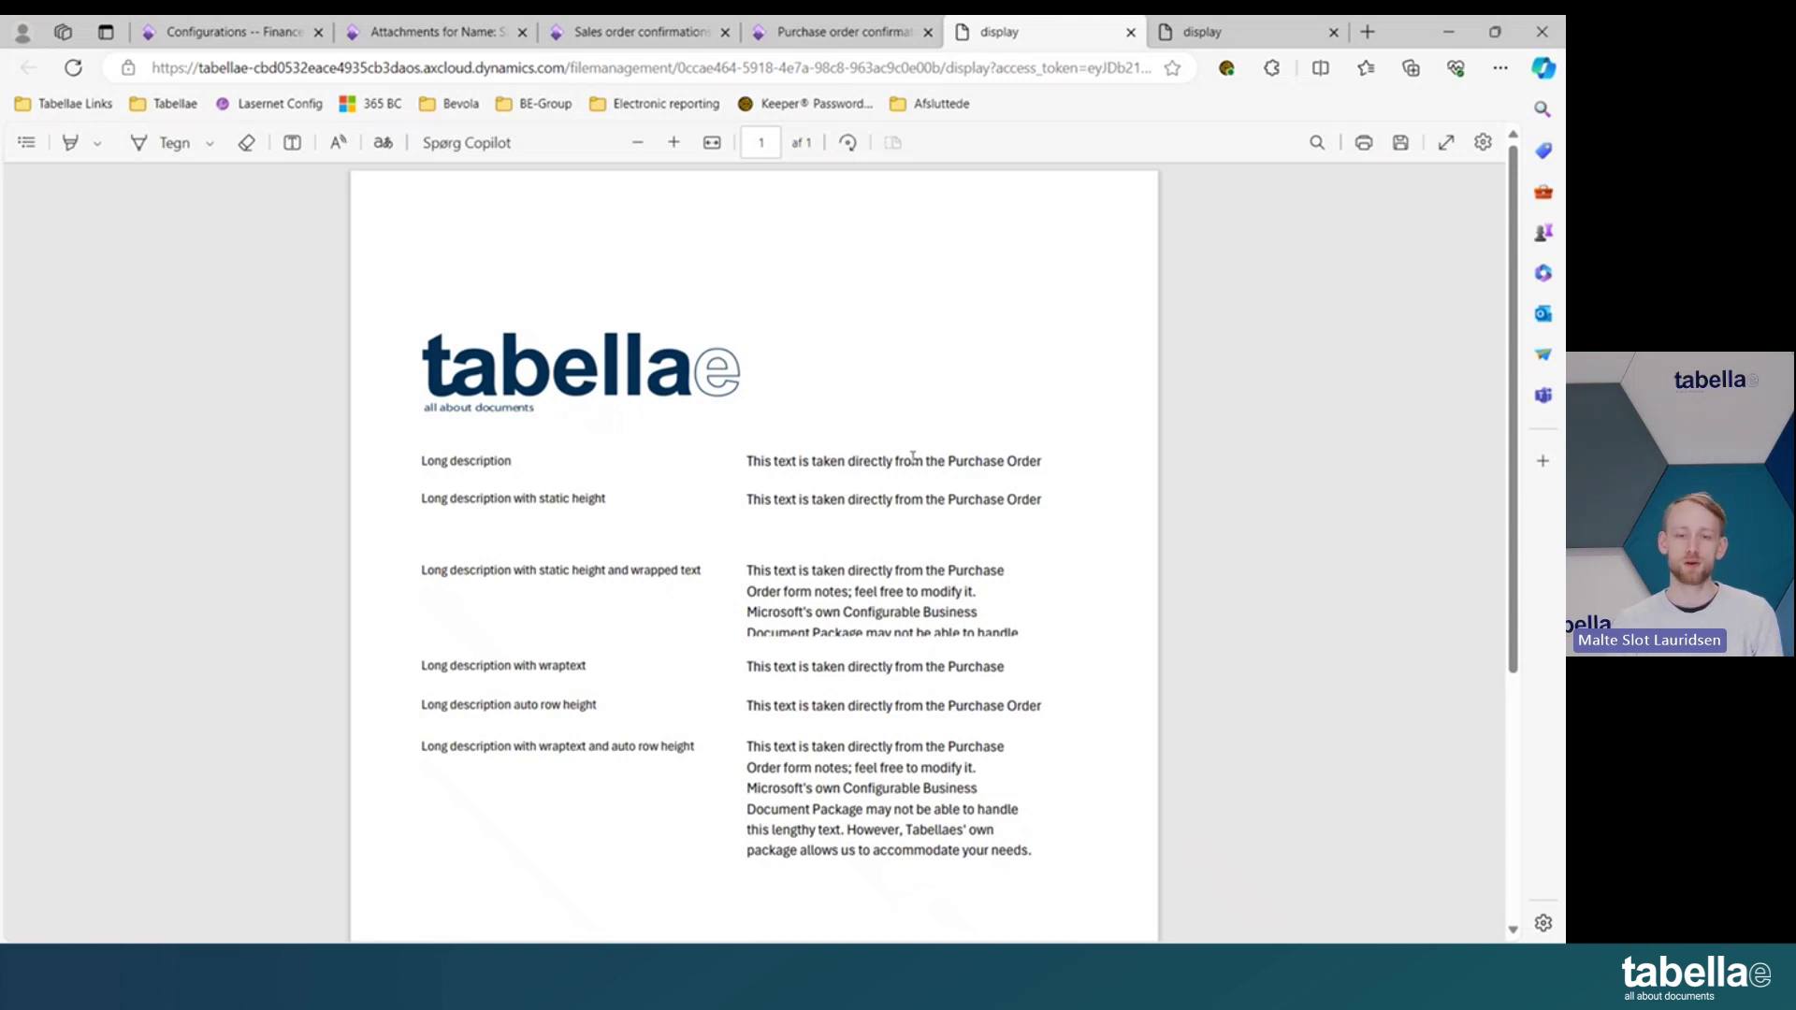
Examine the plain long description and the static height descriptions, without and with wrapped text, in the generated document
left_click_drag(758, 461, 1044, 468)
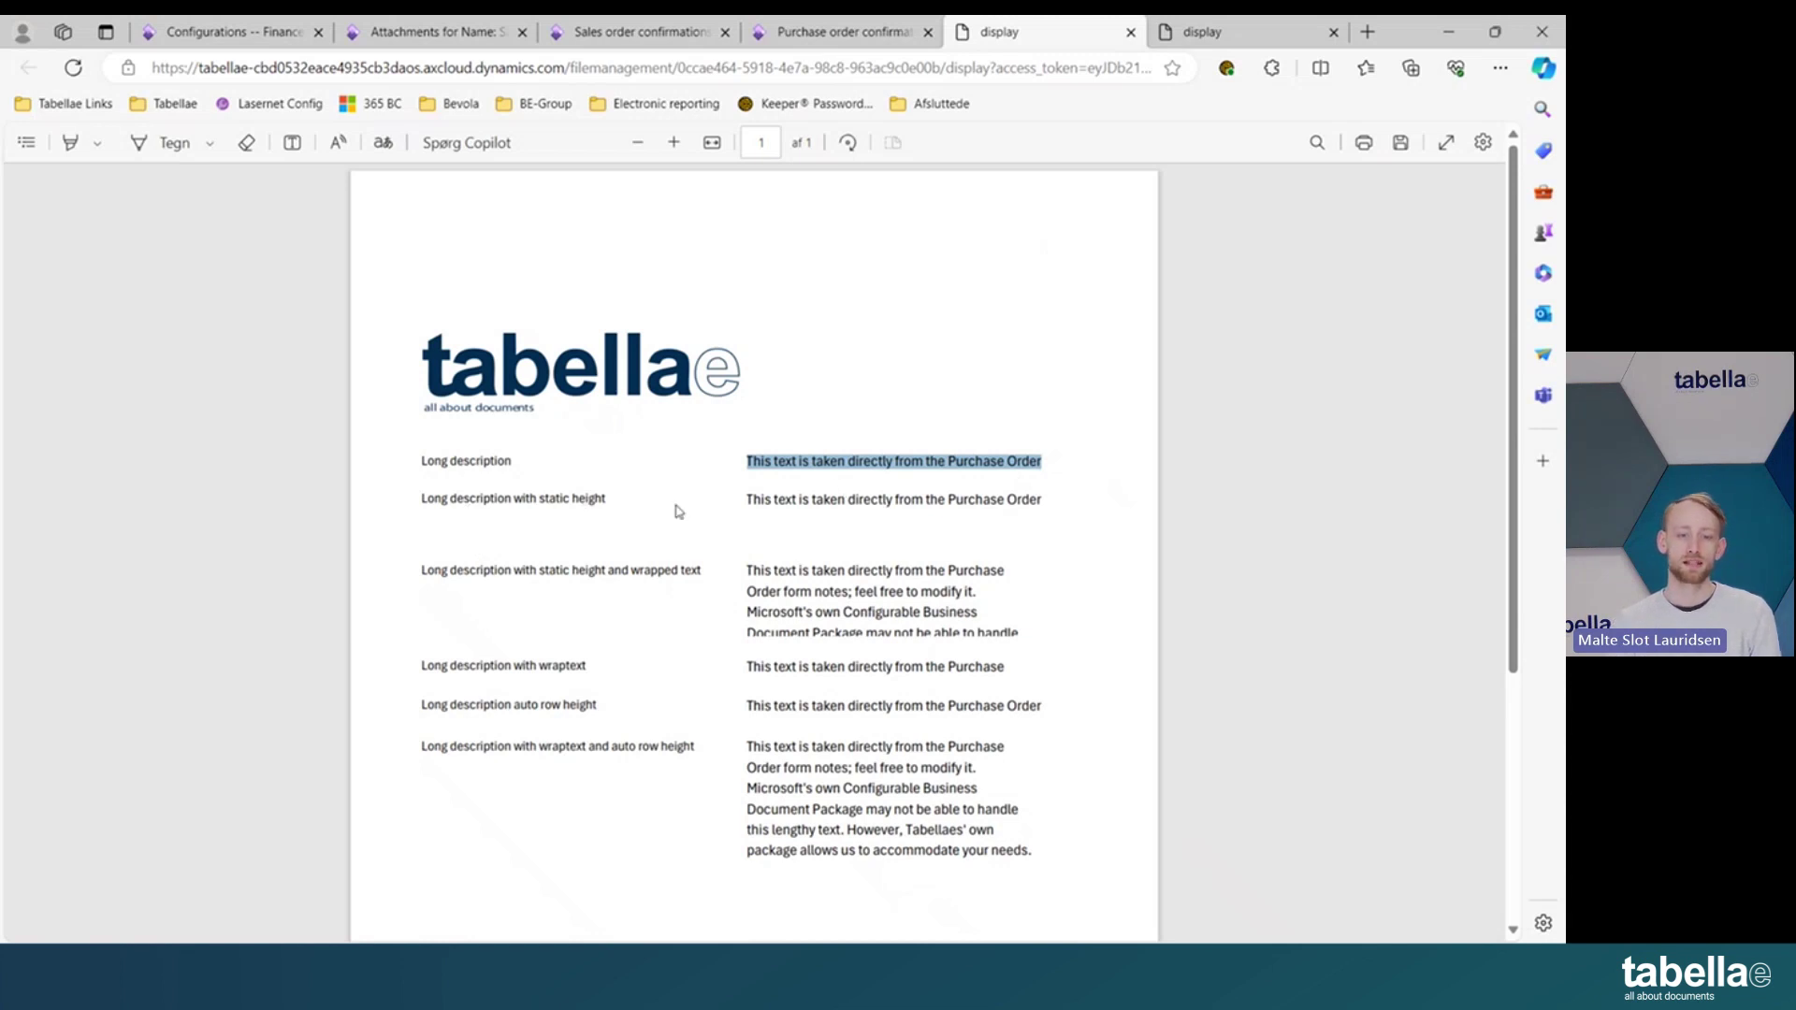
left_click_drag(755, 503, 805, 517)
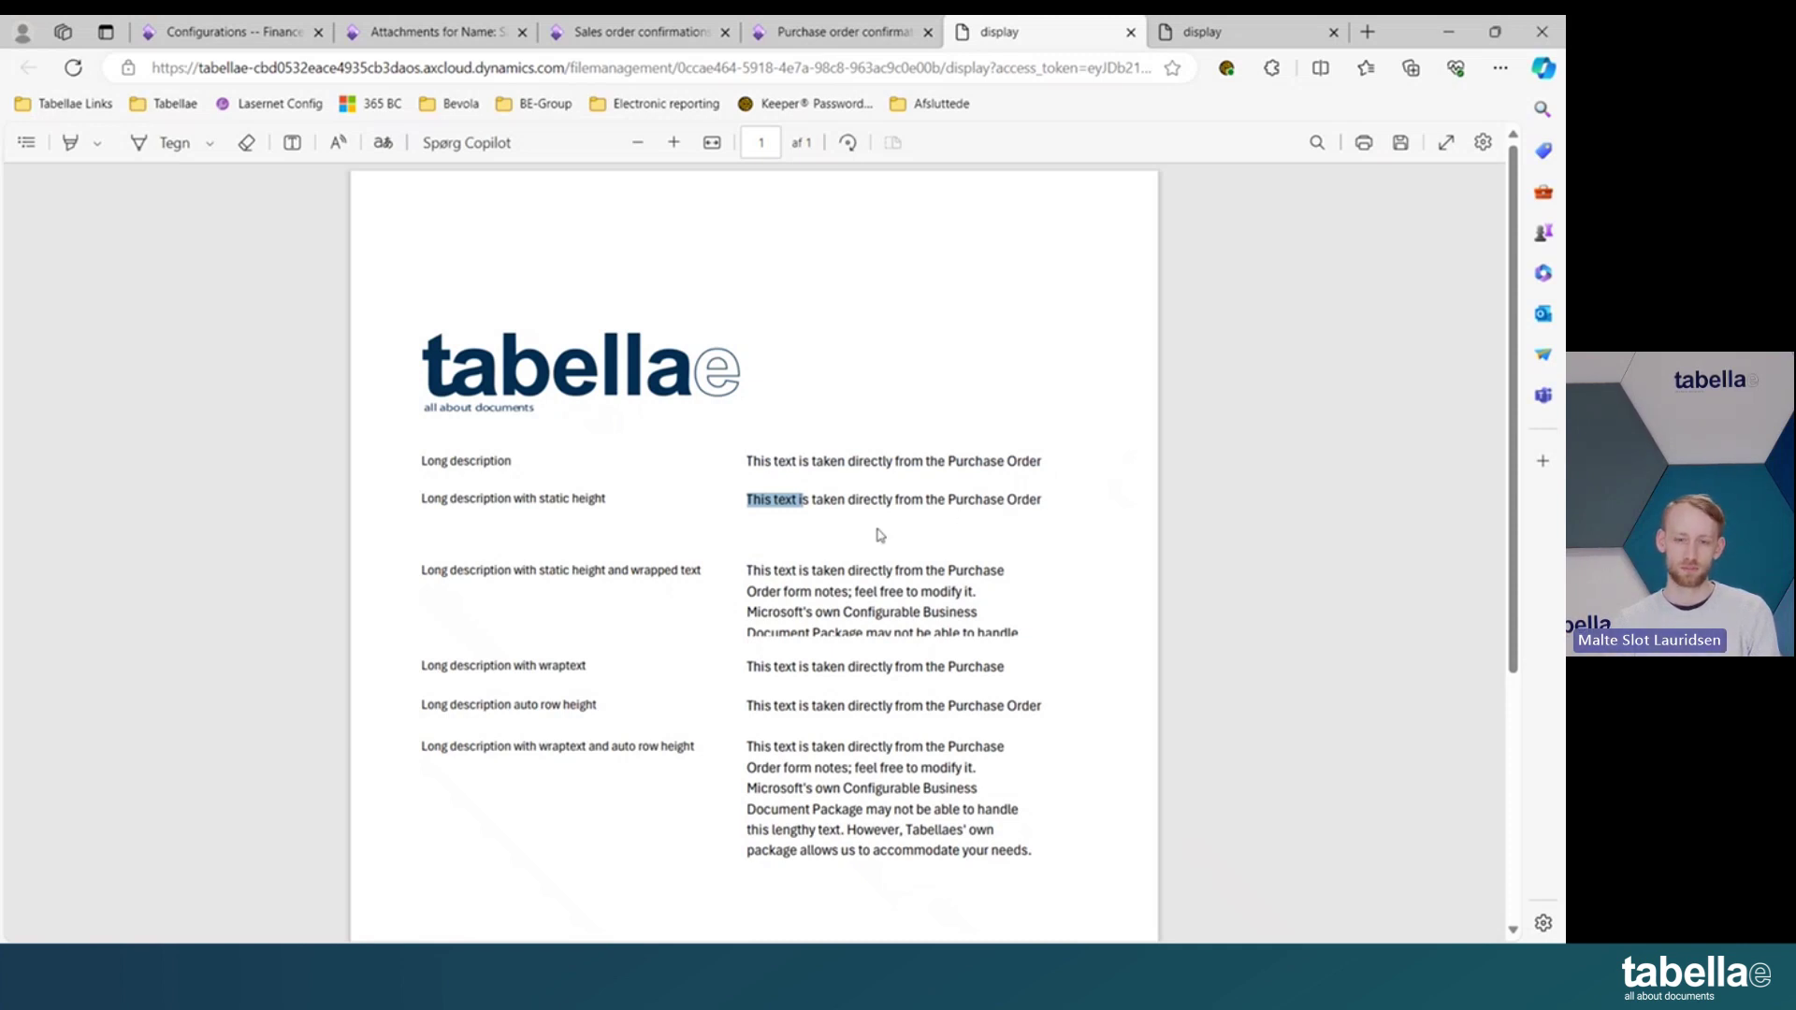
left_click(1040, 502)
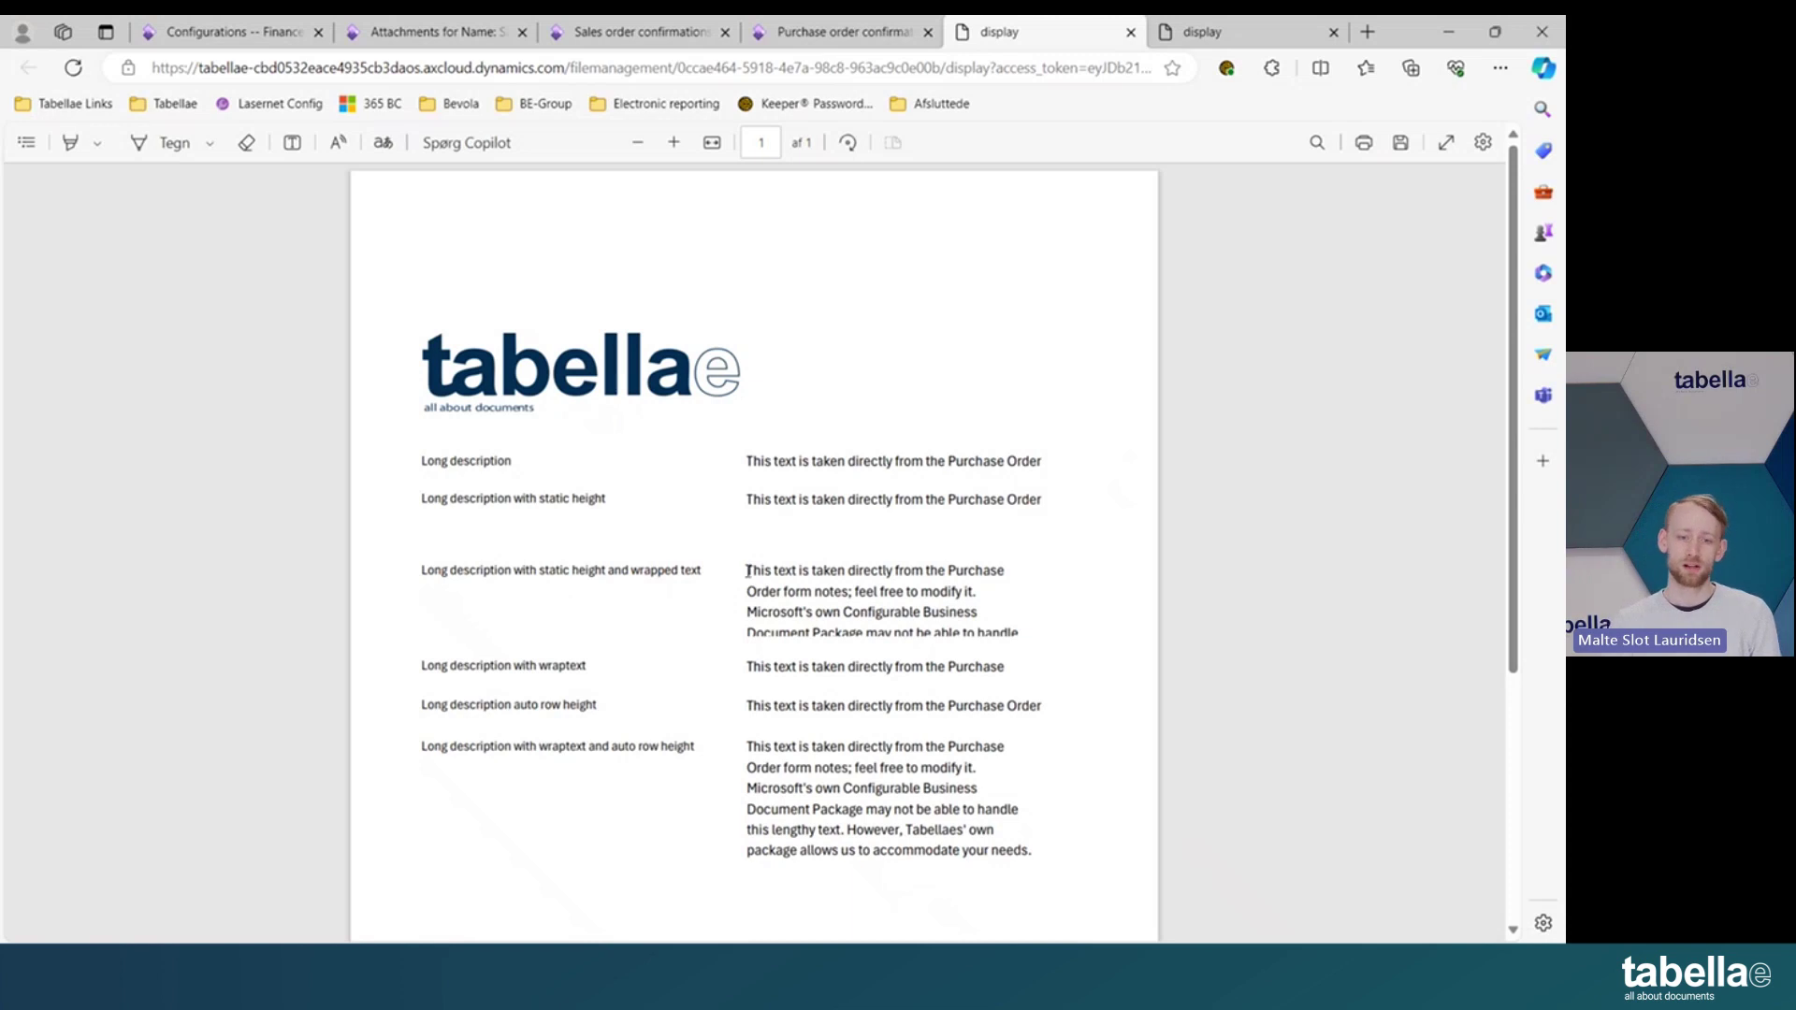
left_click_drag(748, 571, 1016, 640)
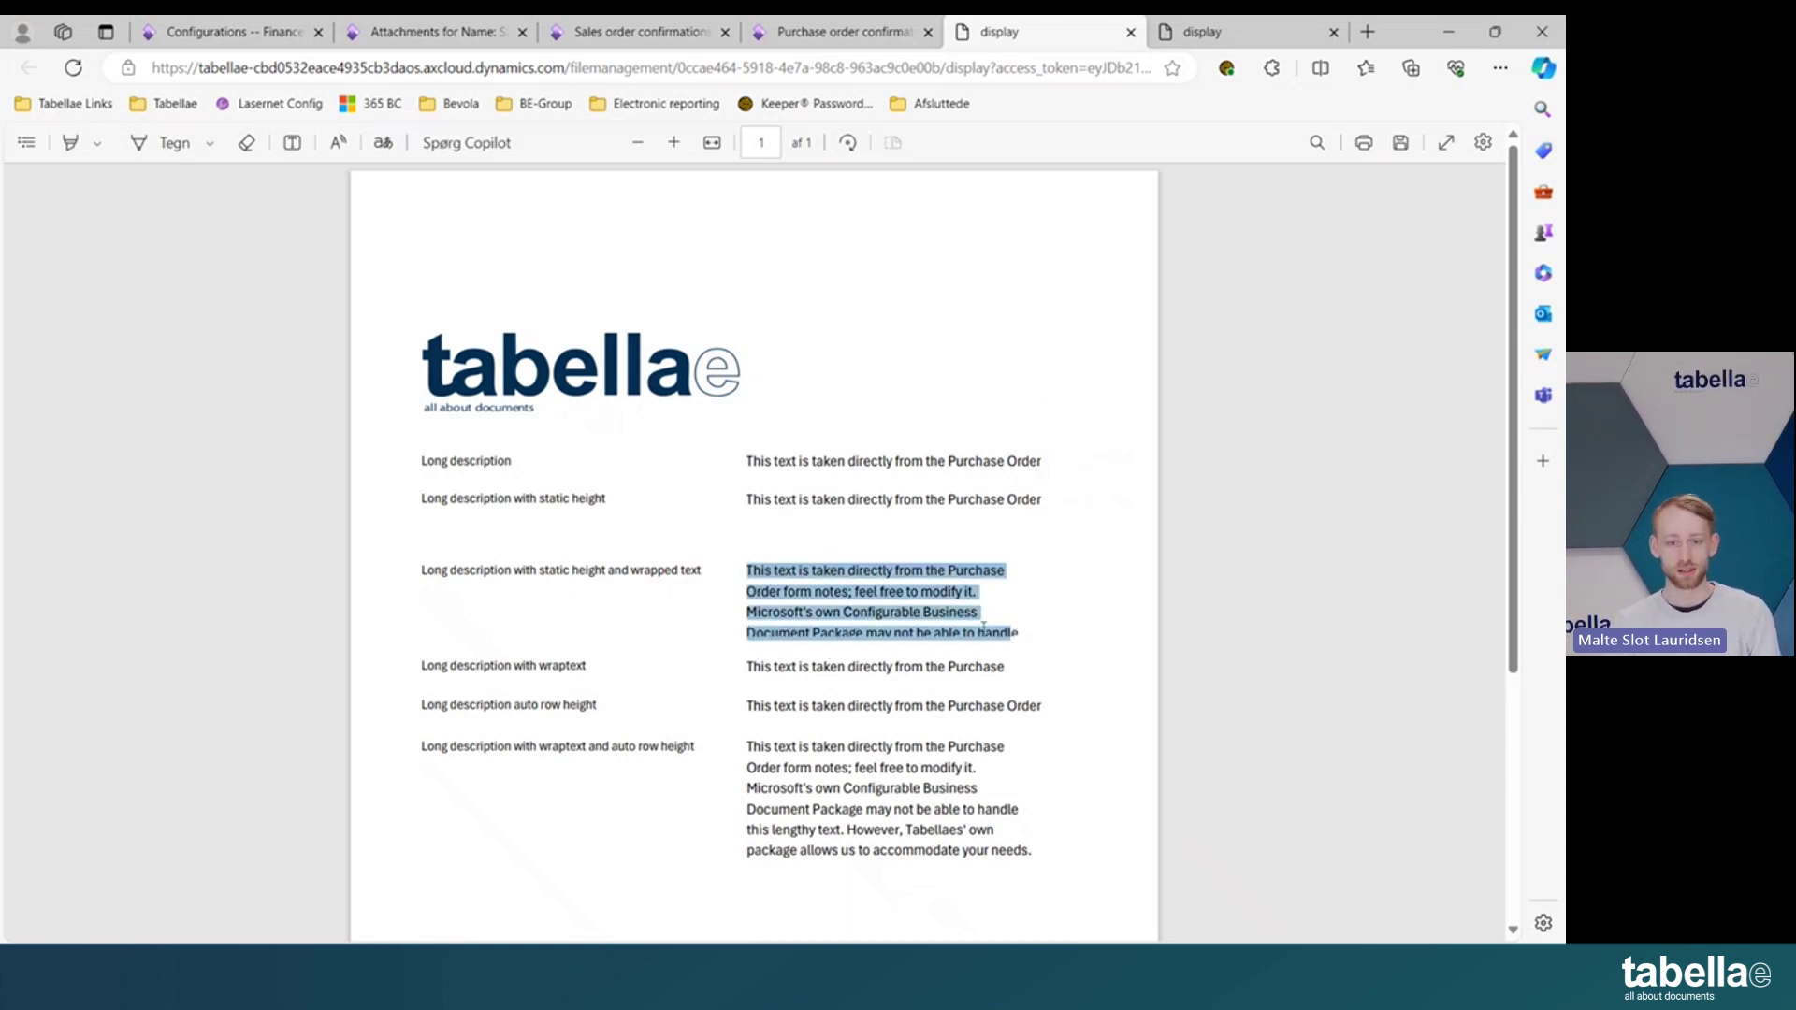
left_click(1123, 605)
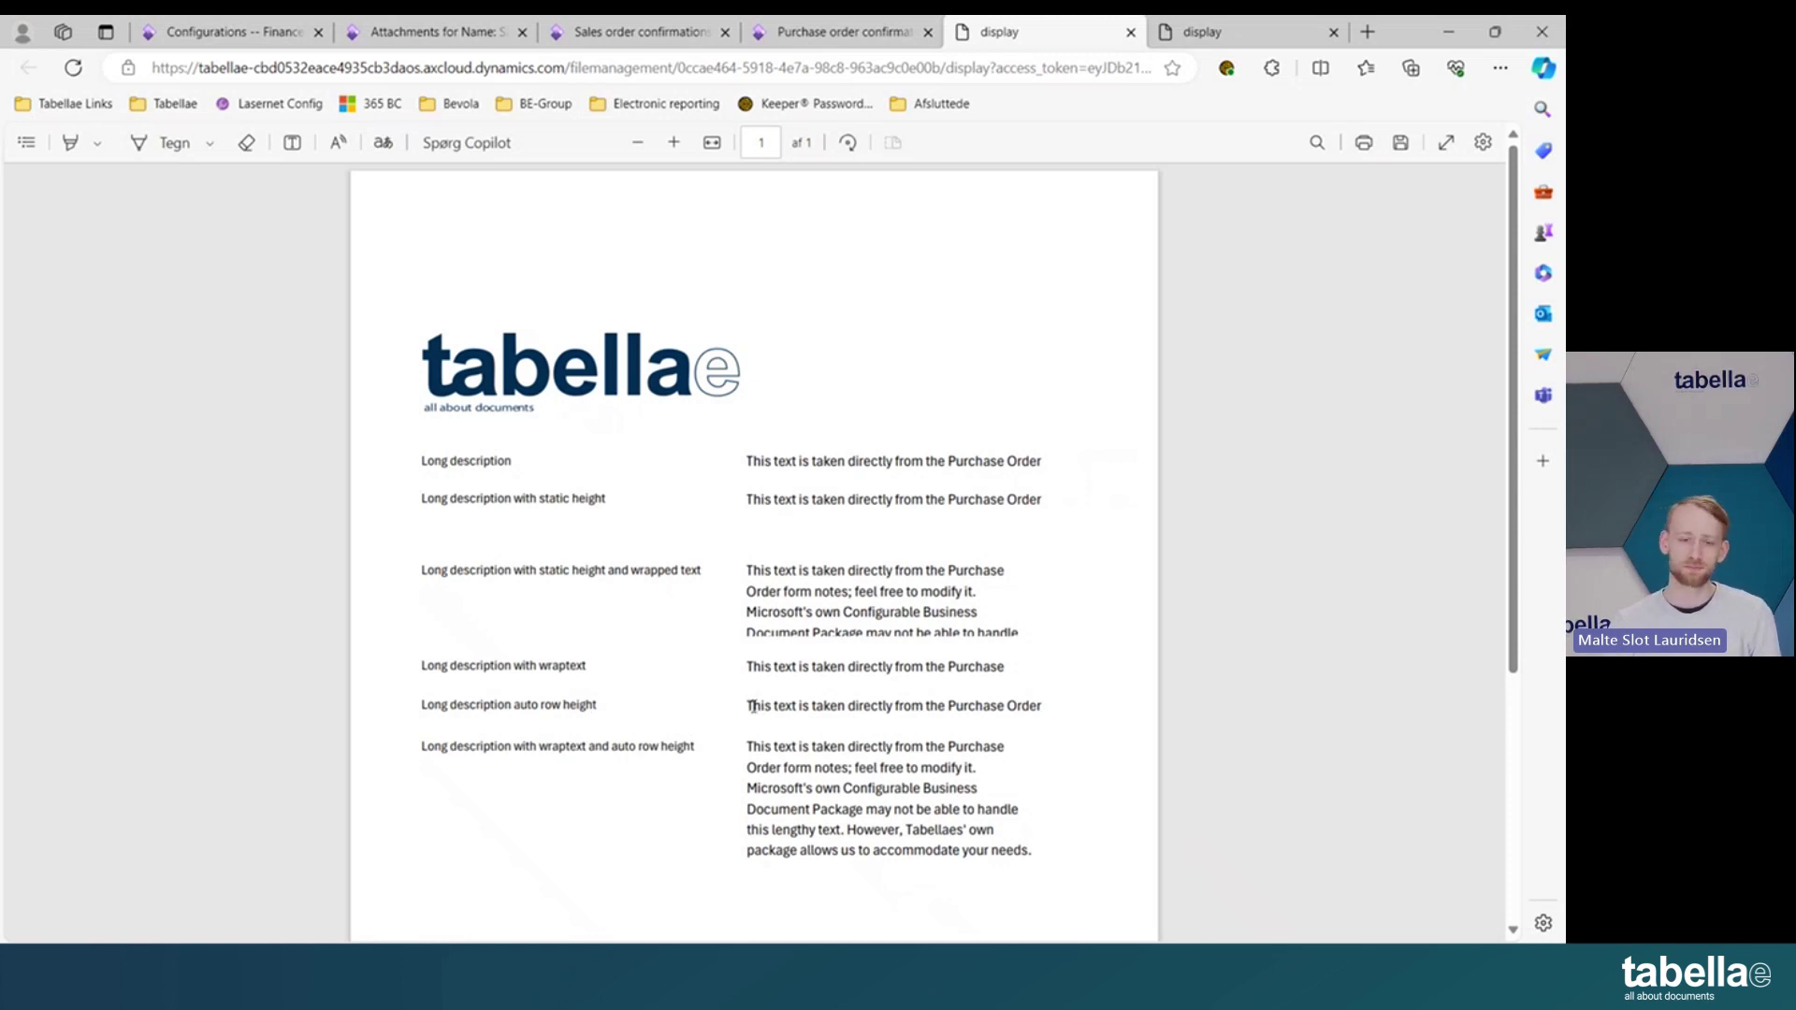
Compare the long description with auto row height only against the one with both wraptext and auto row height
left_click_drag(752, 708, 1074, 706)
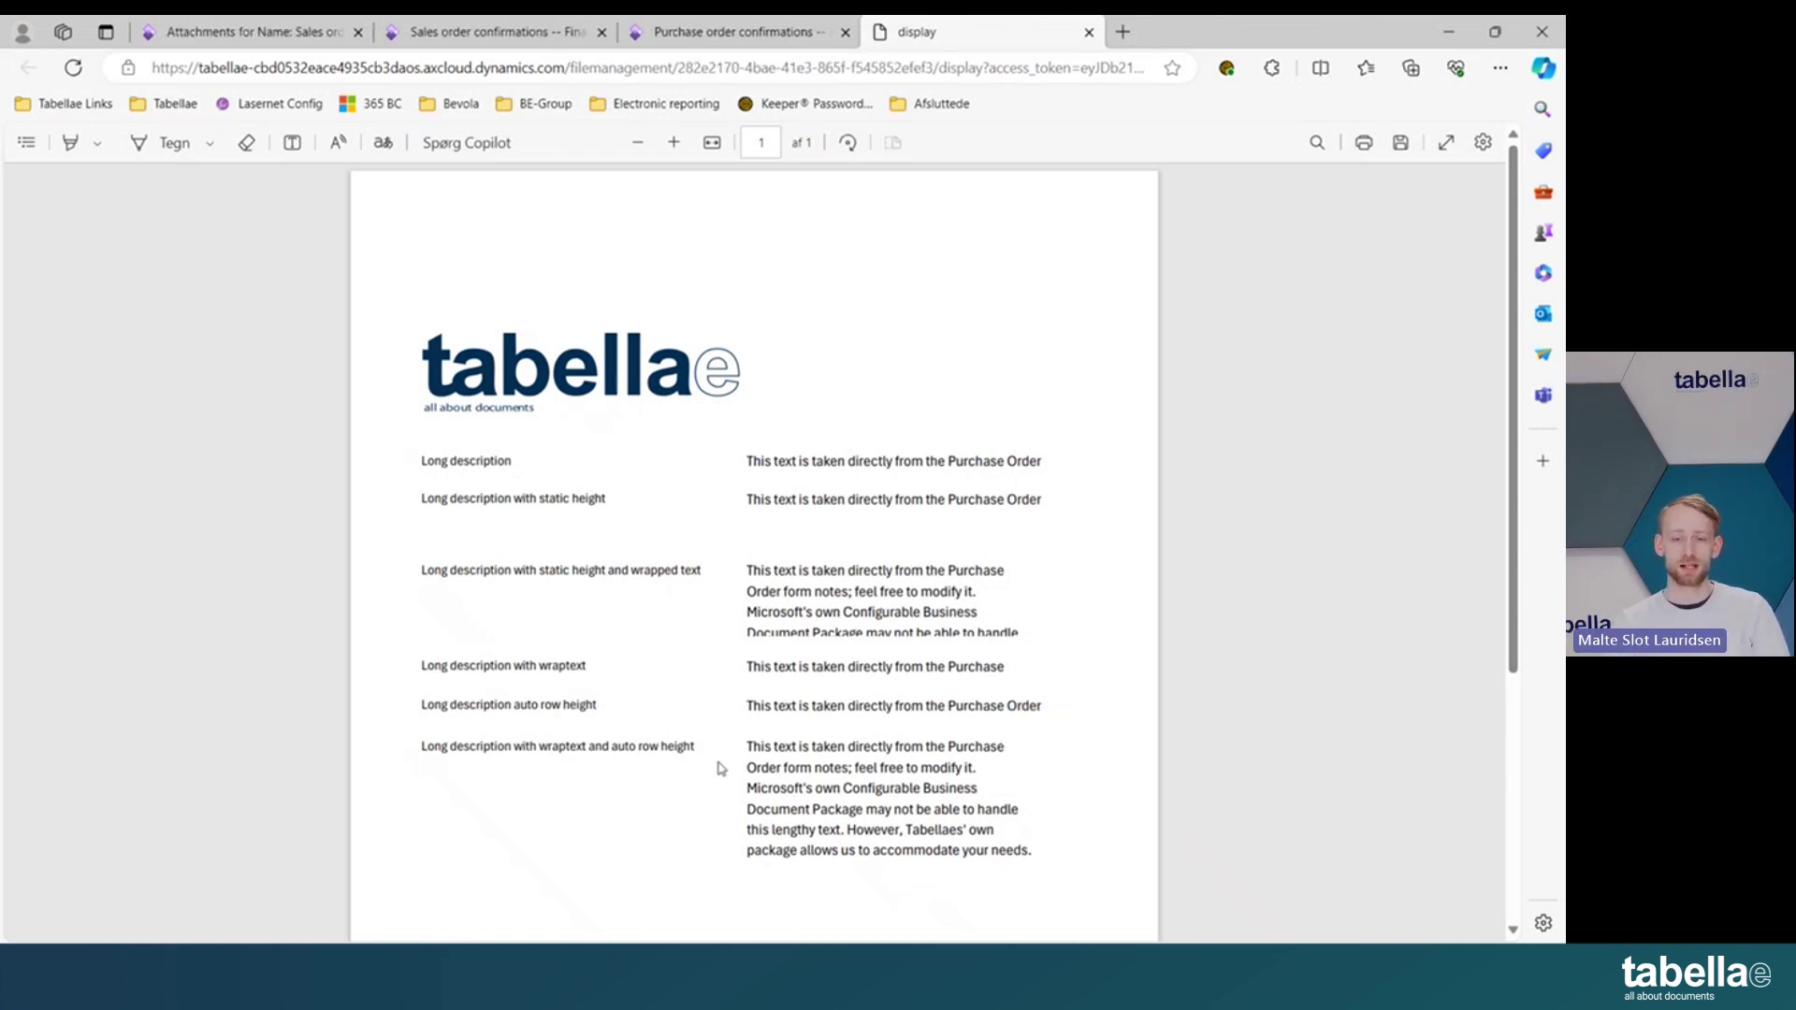
left_click_drag(756, 746, 1034, 850)
left_click(1070, 629)
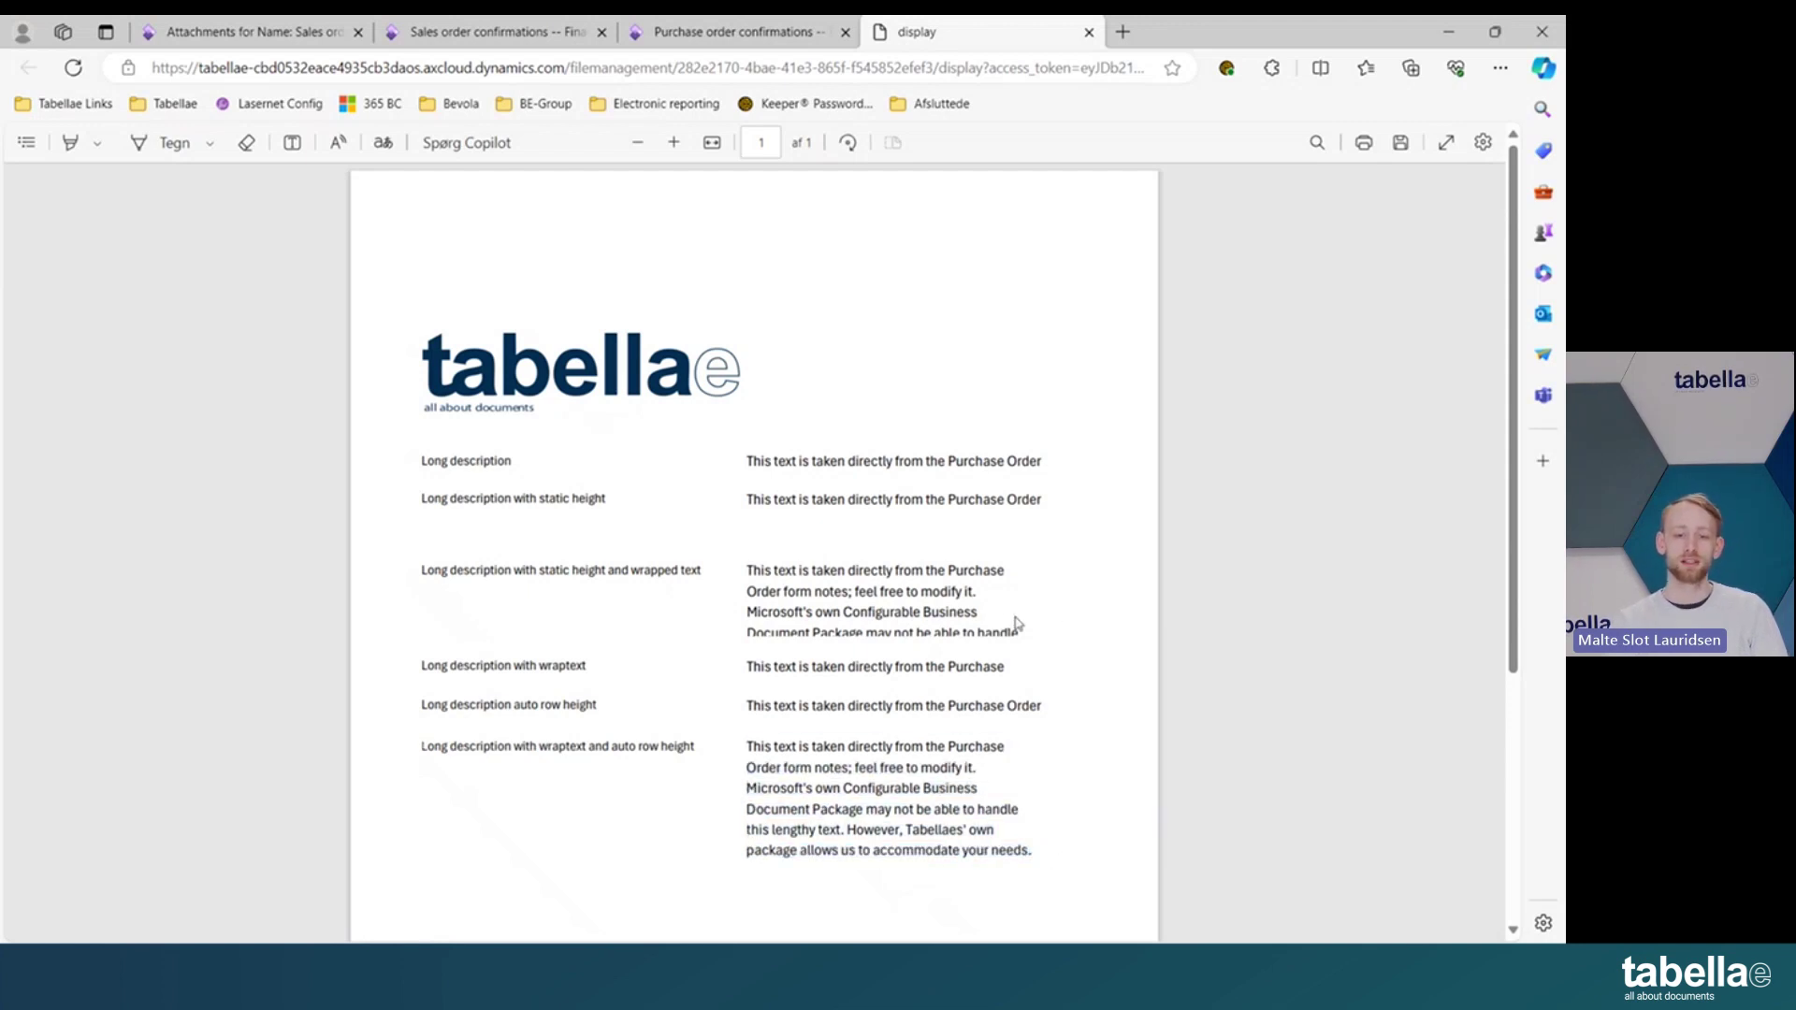